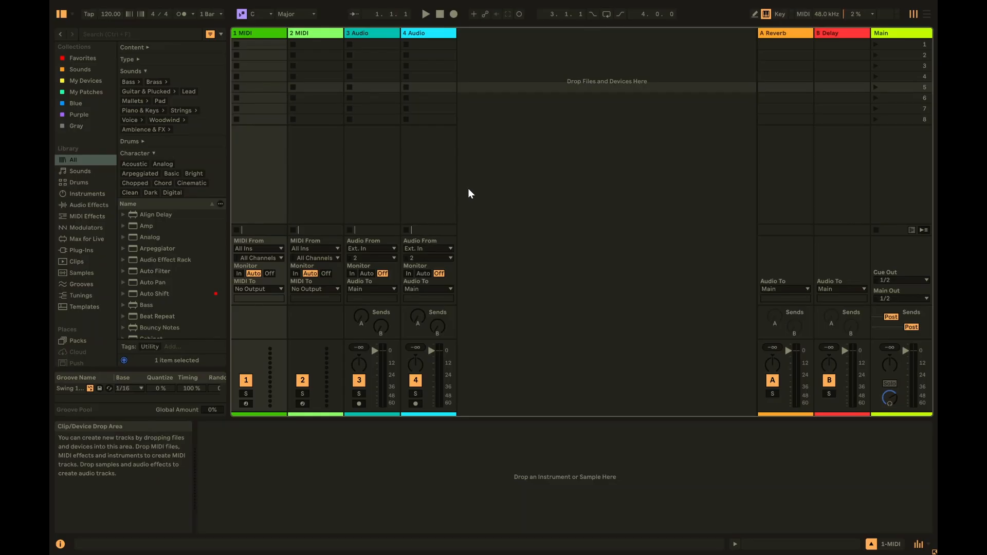
- Open Quick Start Beat.als from the Templates browser without saving the old set
key("Tab")
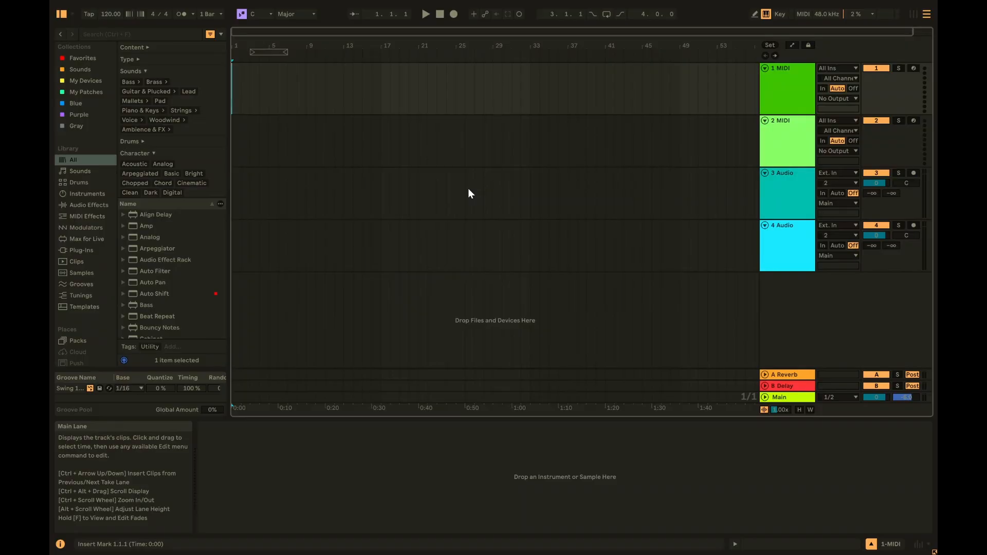
key("Tab")
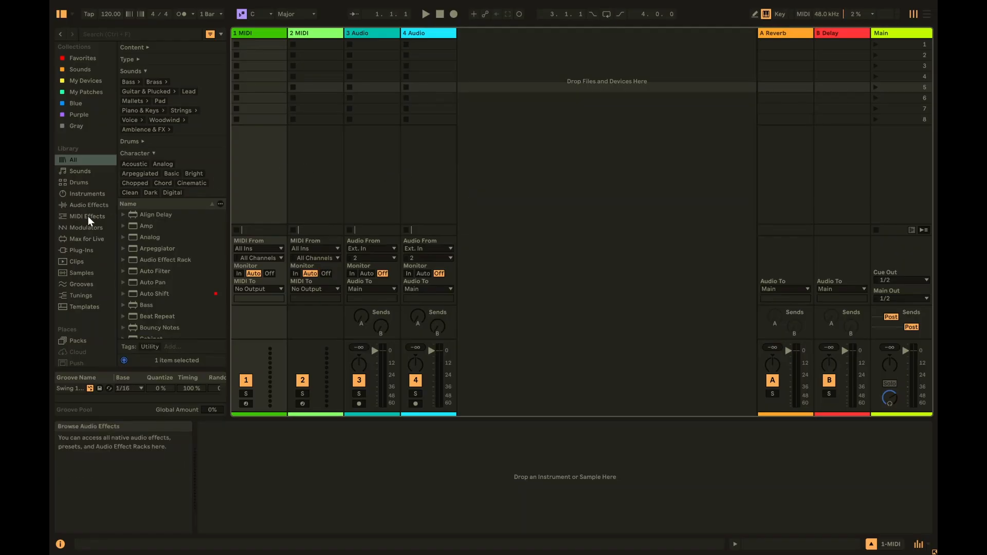
left_click(84, 306)
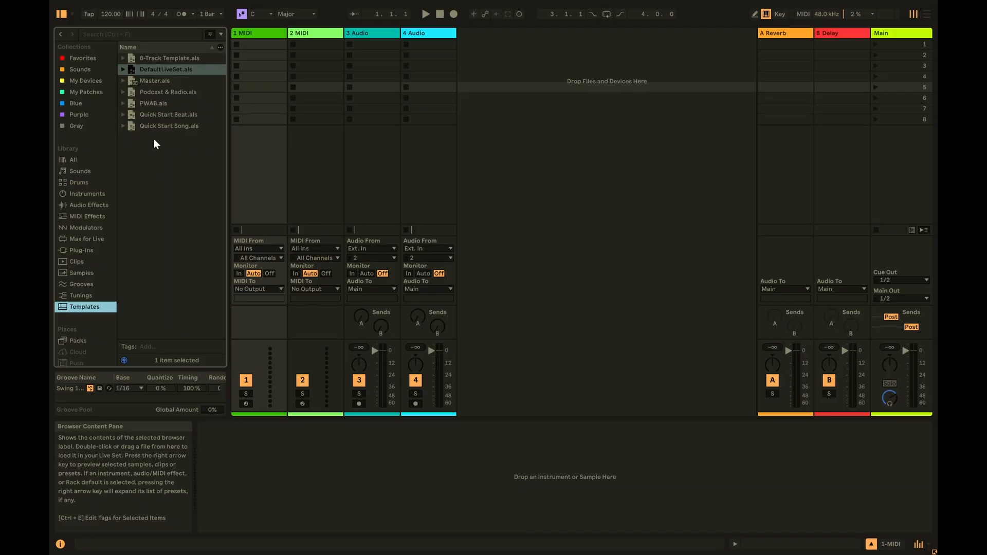
double_click(176, 115)
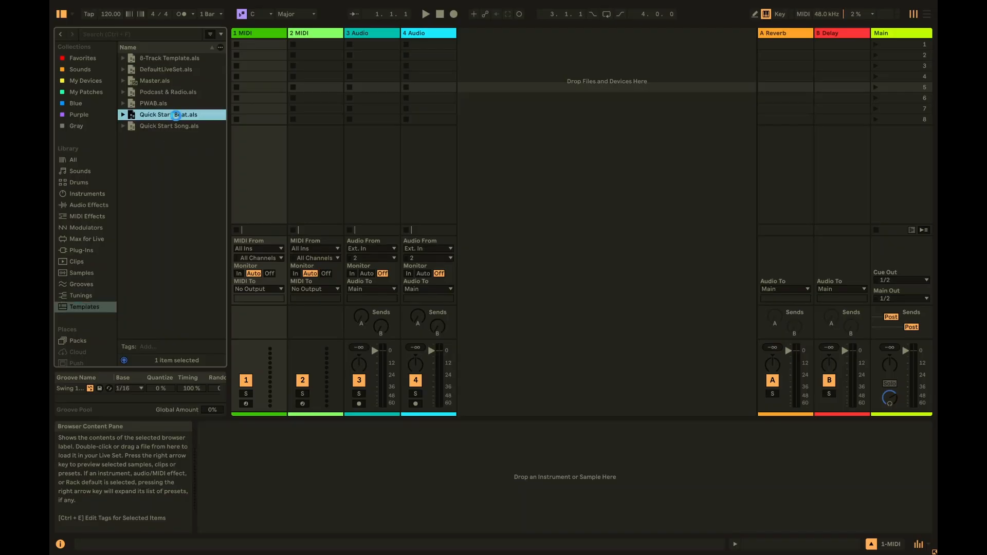
left_click(492, 287)
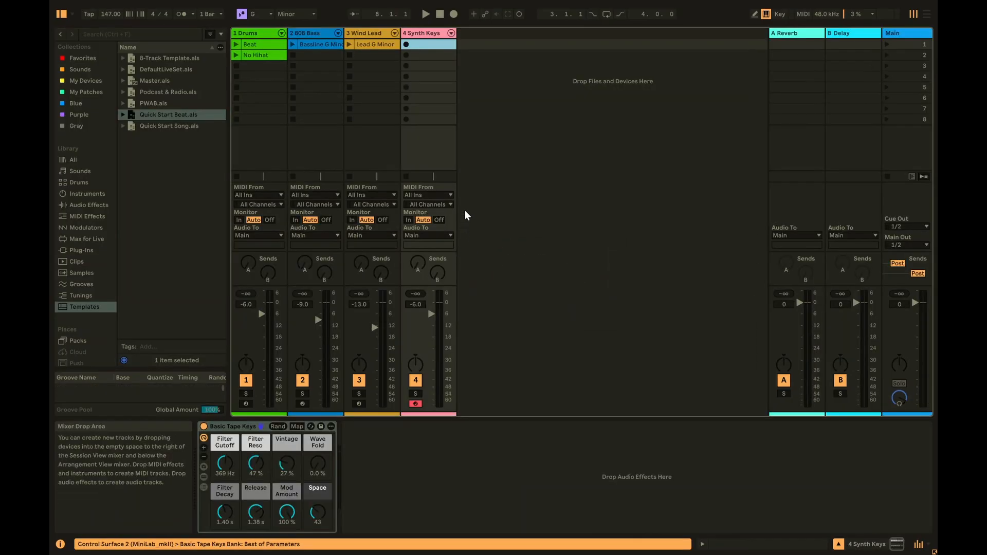
- Launch the Beat clip on the Drums track, then stop it
key("Tab")
key("Tab")
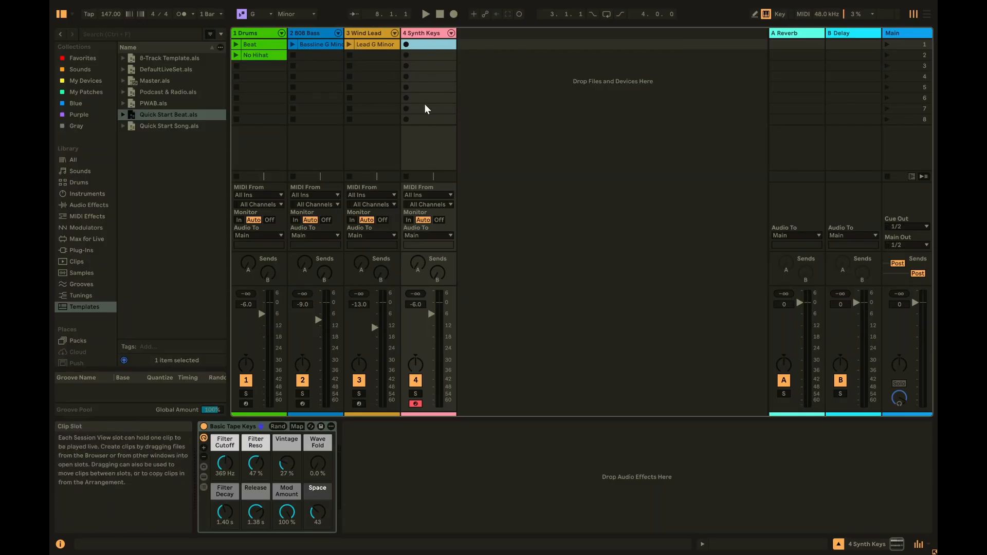
left_click(237, 45)
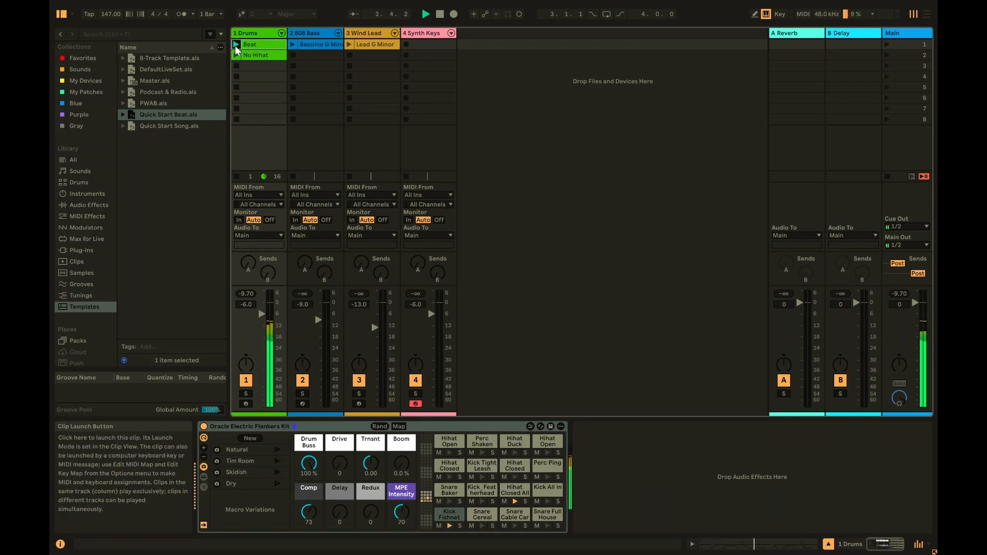
left_click(237, 65)
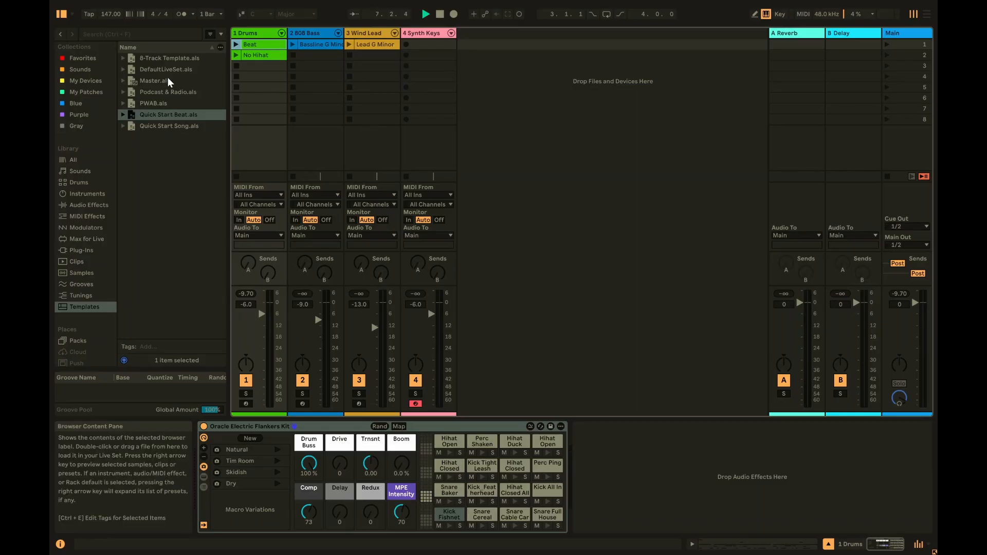
- Load 8-Track Template.als, accept the stop-audio prompt and scroll through its eight audio tracks
double_click(165, 58)
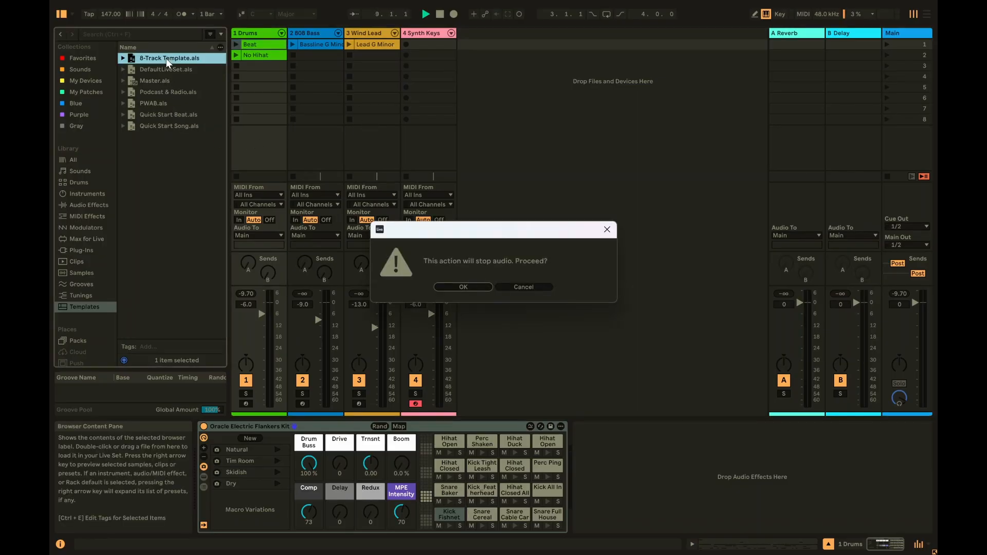
left_click(463, 287)
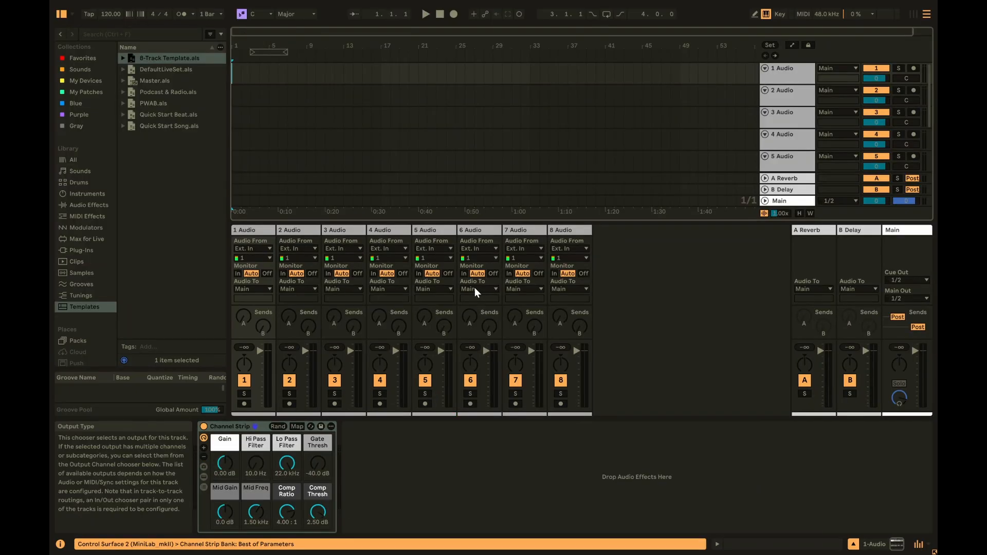
scroll(487, 118, "down", 4)
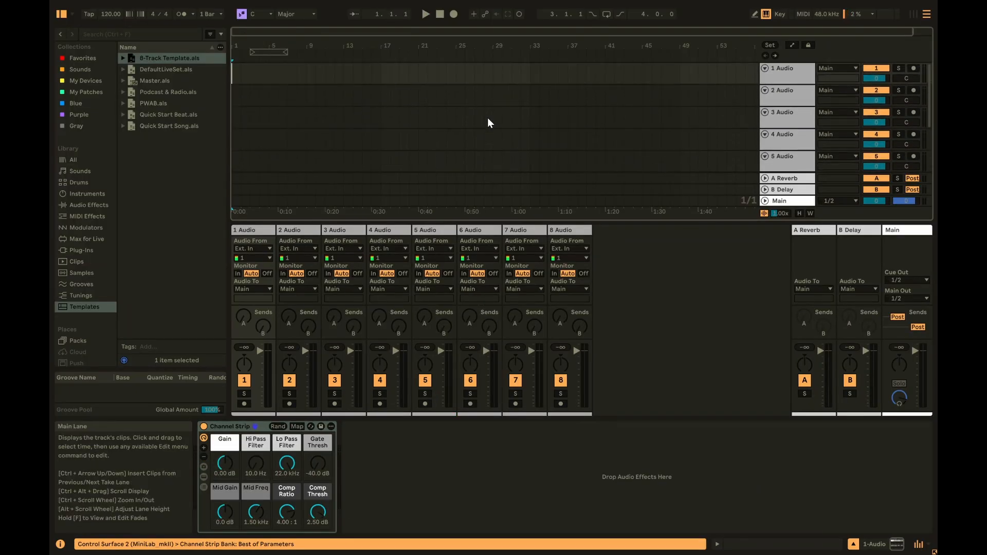
scroll(487, 122, "up", 4)
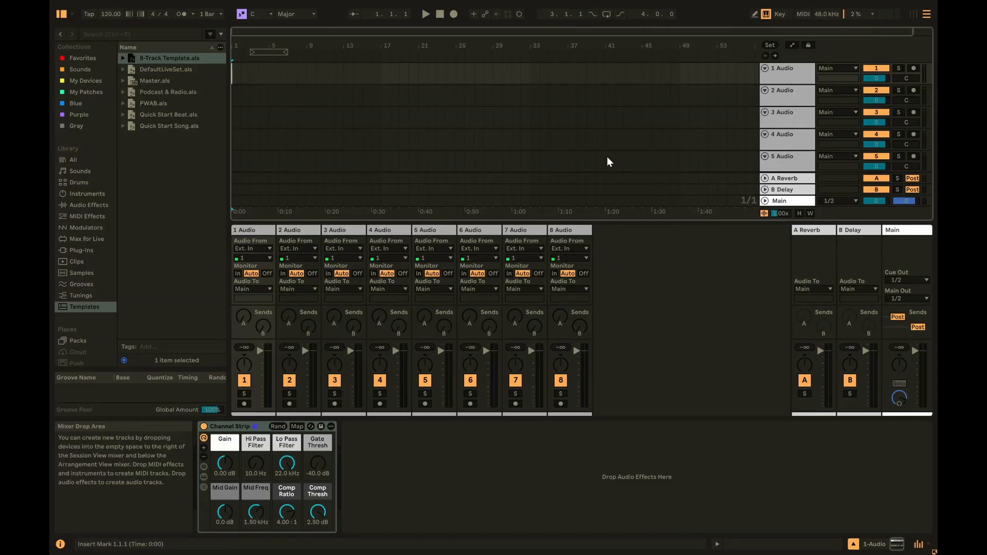
scroll(612, 140, "down", 1)
scroll(613, 136, "up", 1)
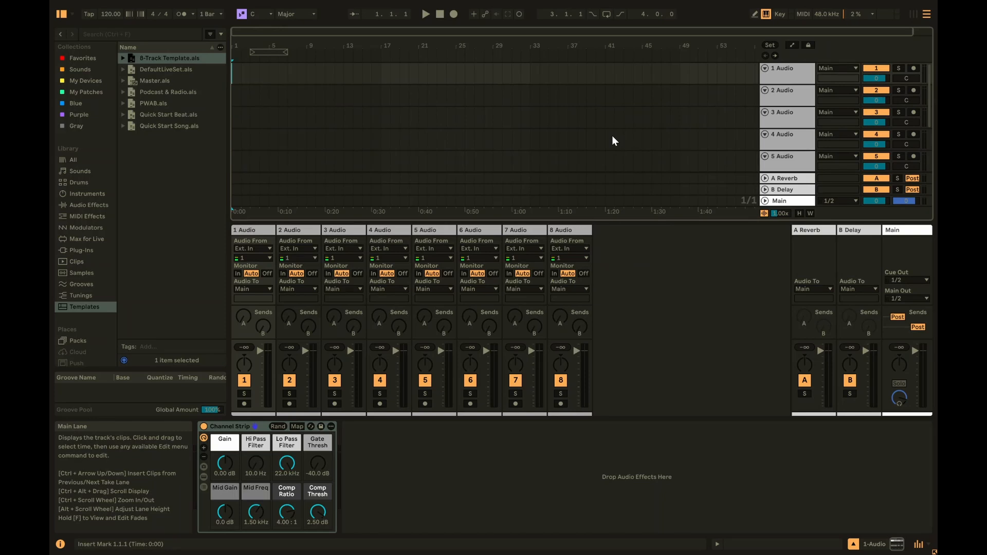
- Load the Master.als template and clear the bar 5–9 time selection
left_click(167, 70)
left_click(156, 81)
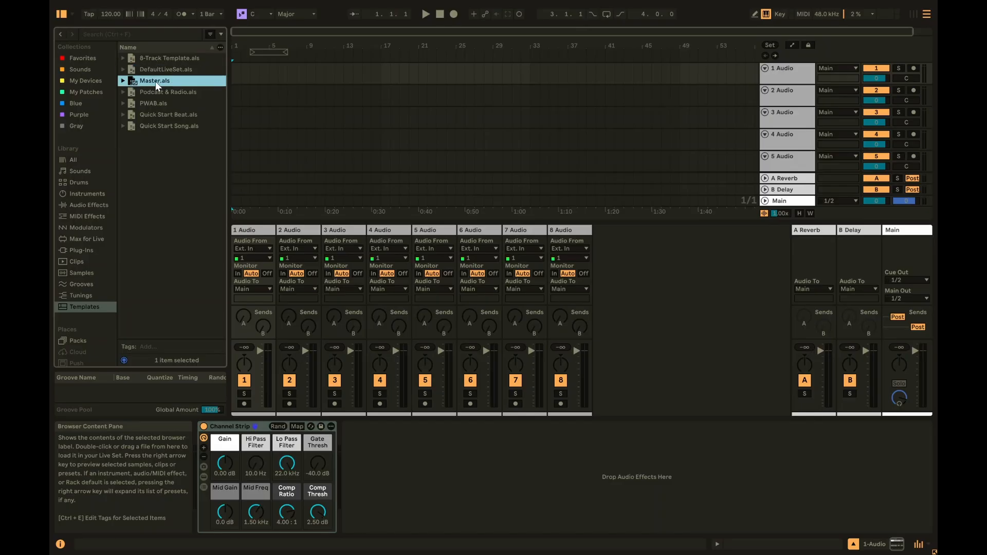
double_click(156, 80)
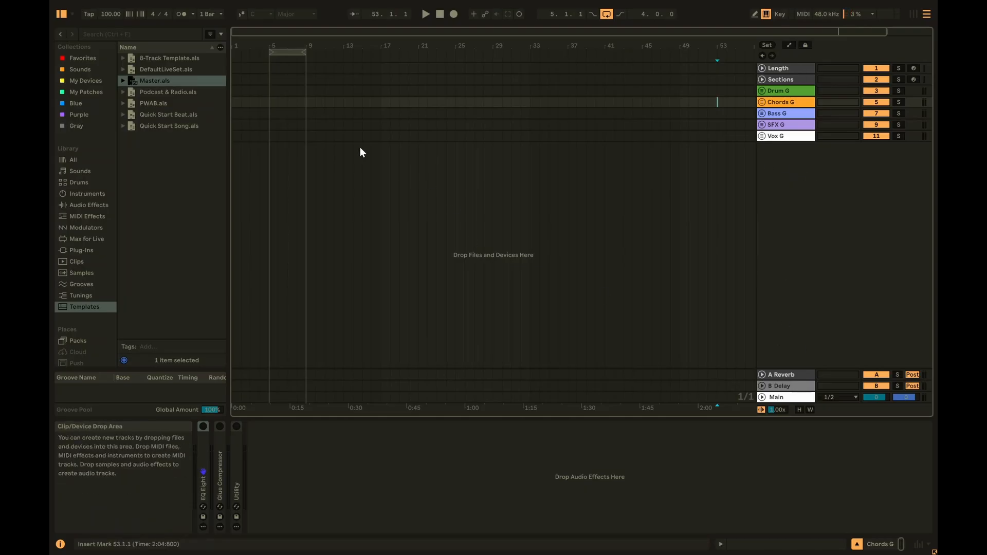
left_click(282, 52)
left_click(316, 92)
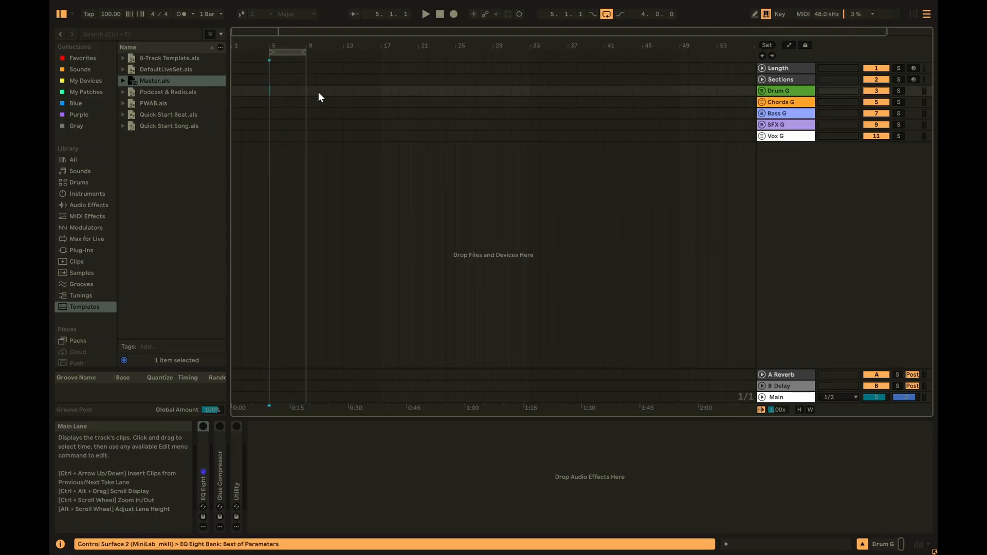
- Unfold and refold Drum G, Chords G and Bass G, arming the Bass track along the way
left_click(762, 90)
left_click(785, 132)
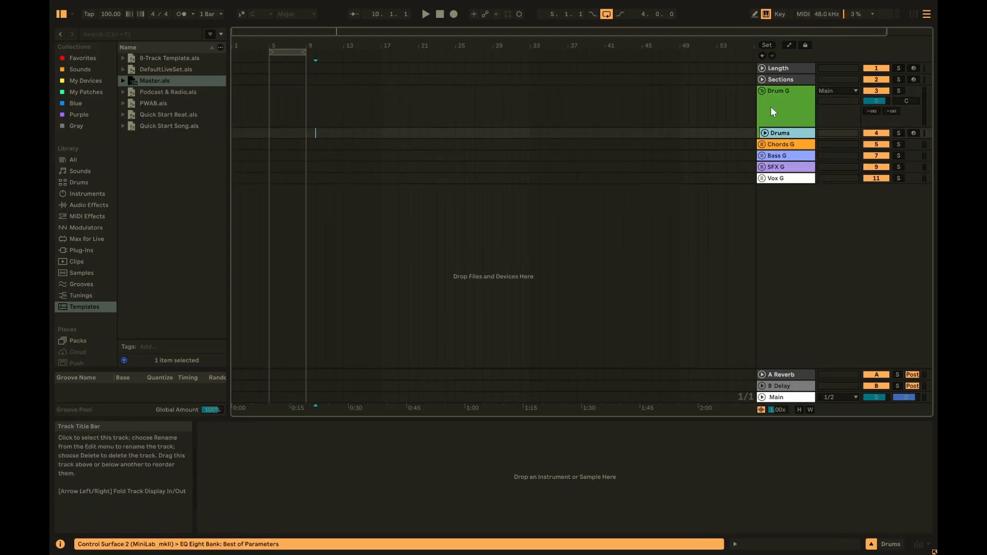
left_click(771, 106)
left_click(762, 91)
left_click(762, 101)
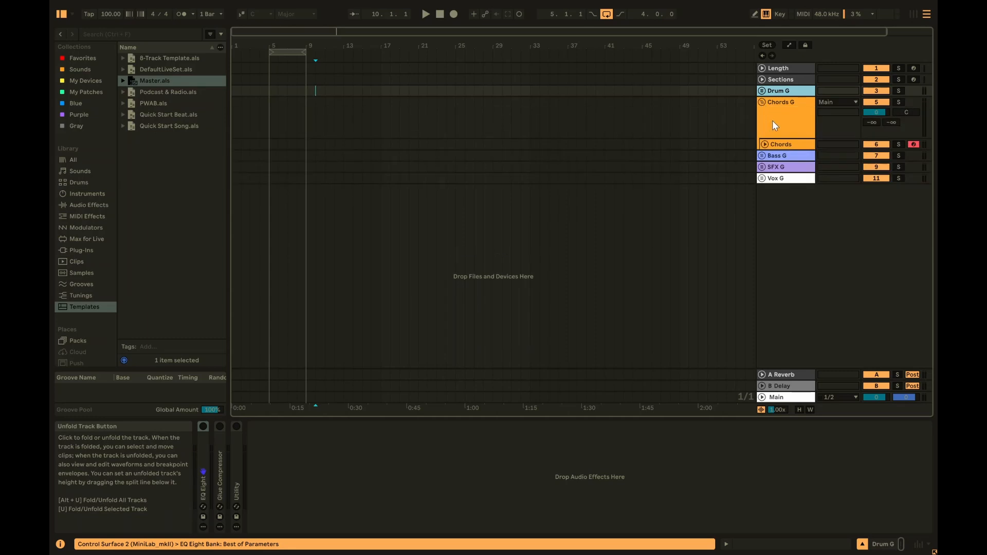
left_click(785, 144)
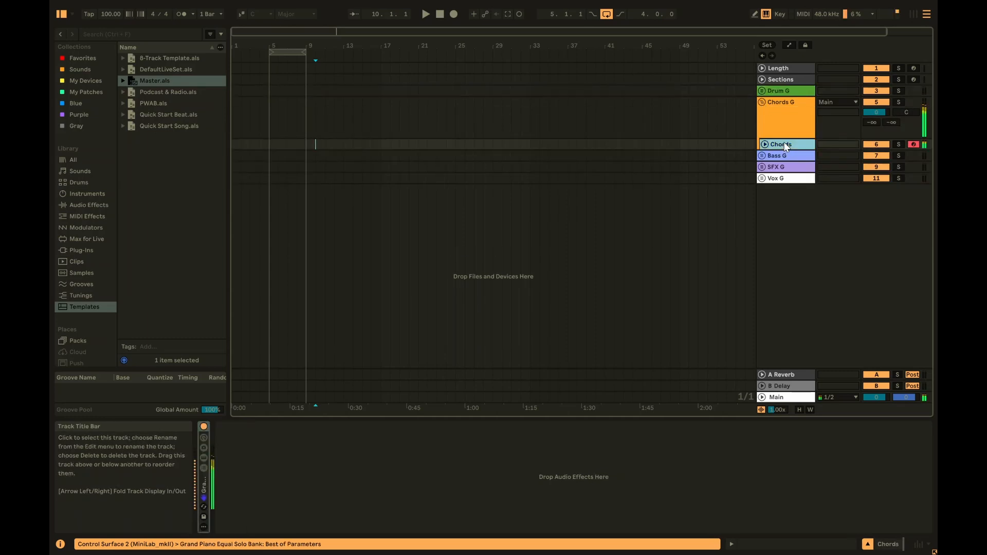
left_click(762, 102)
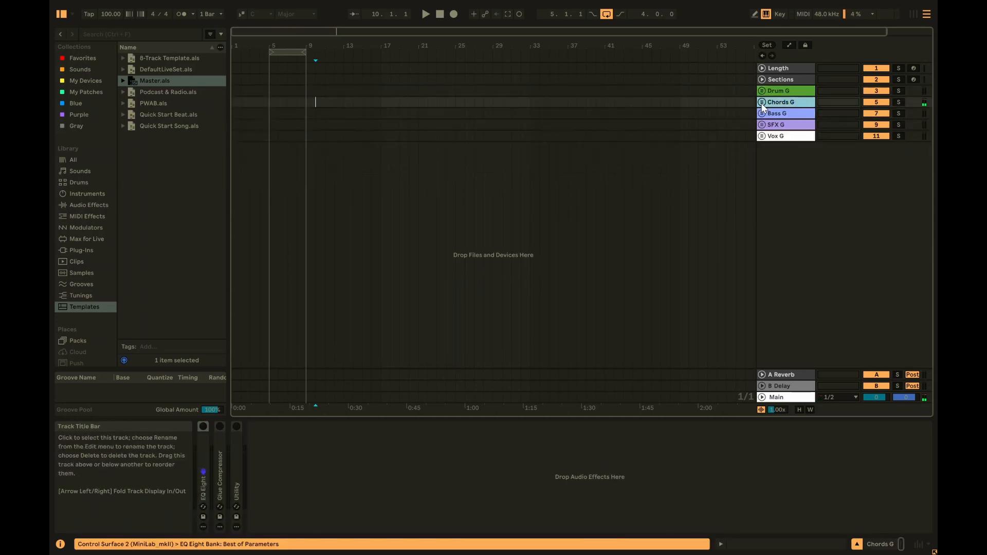
left_click(762, 113)
left_click(913, 156)
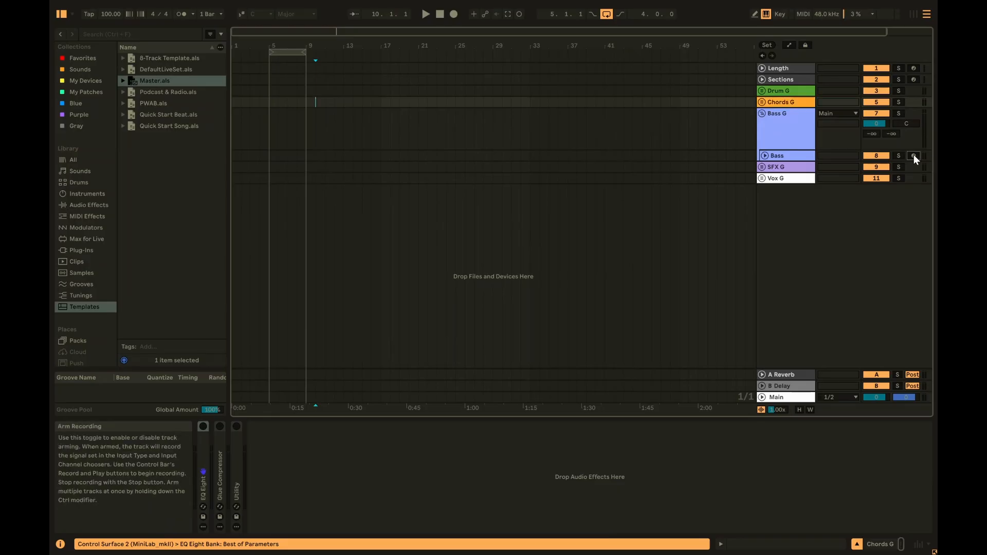
left_click(762, 113)
left_click(271, 110)
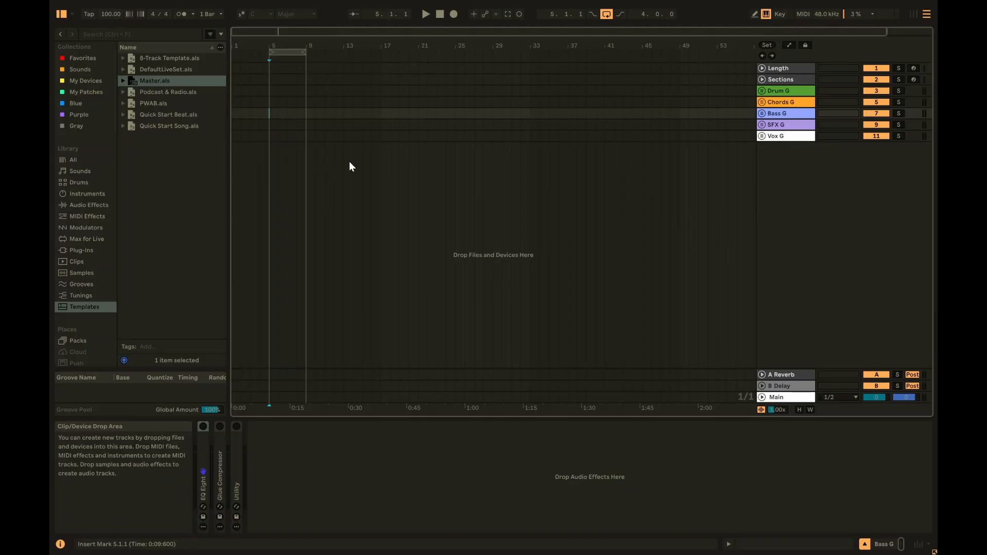
- Select the tracks from Length through Vox G
left_click(799, 67)
left_click(802, 137)
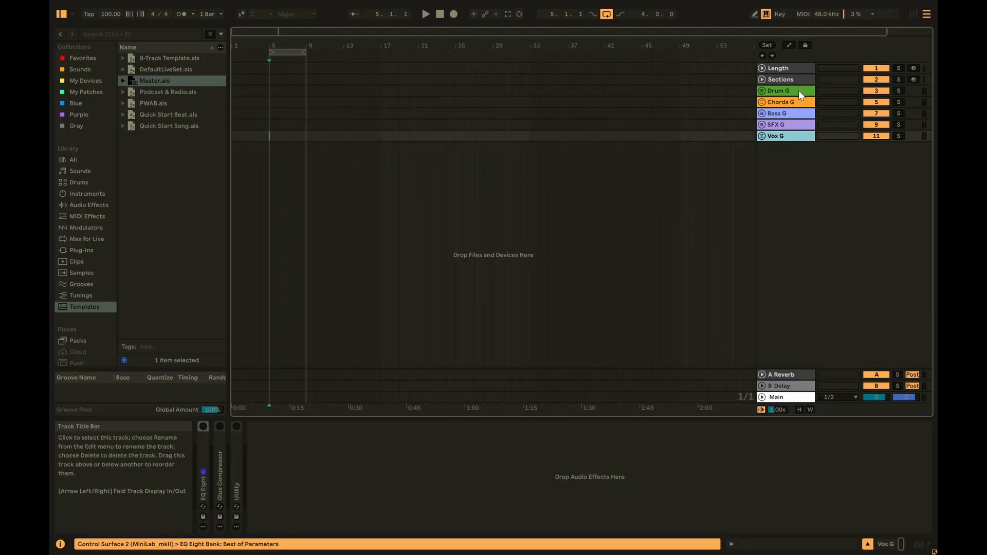
left_click(798, 68)
left_click(791, 137, "shift")
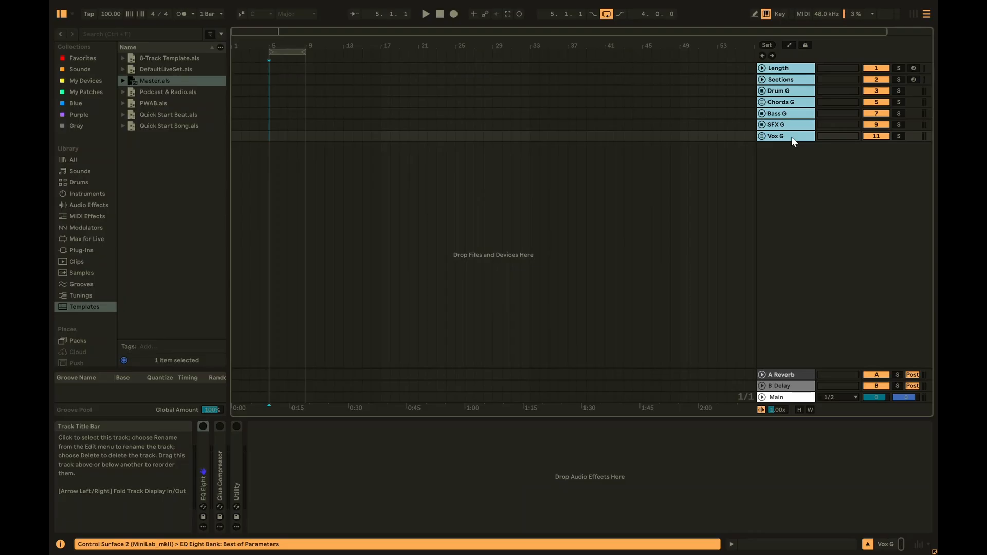
- Delete the selected tracks and rename Length to 'MIDI 1'
key("Delete")
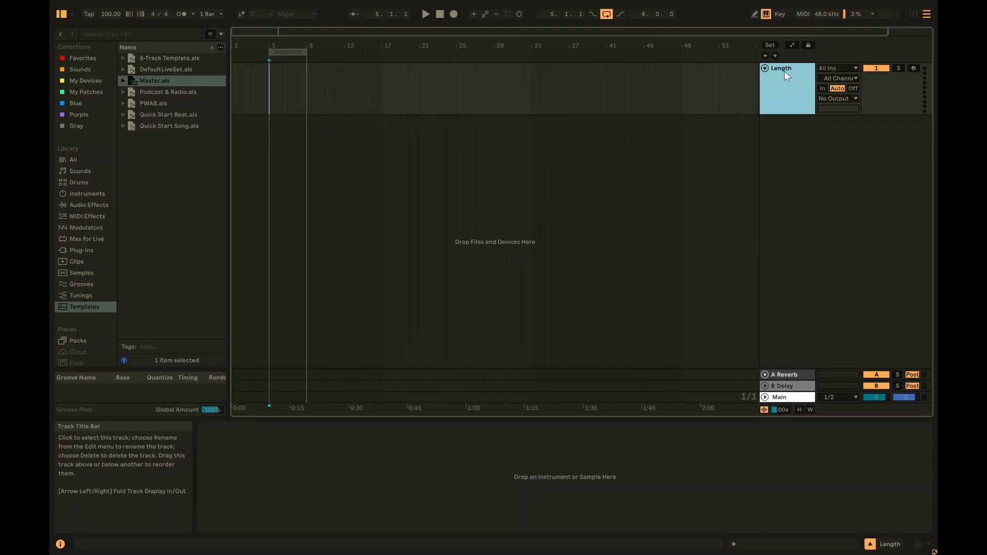
key("ctrl+r")
type("MIDI 1")
key("Return")
- Insert an audio track below MIDI 1 and name it 'Audio 1'
right_click(782, 151)
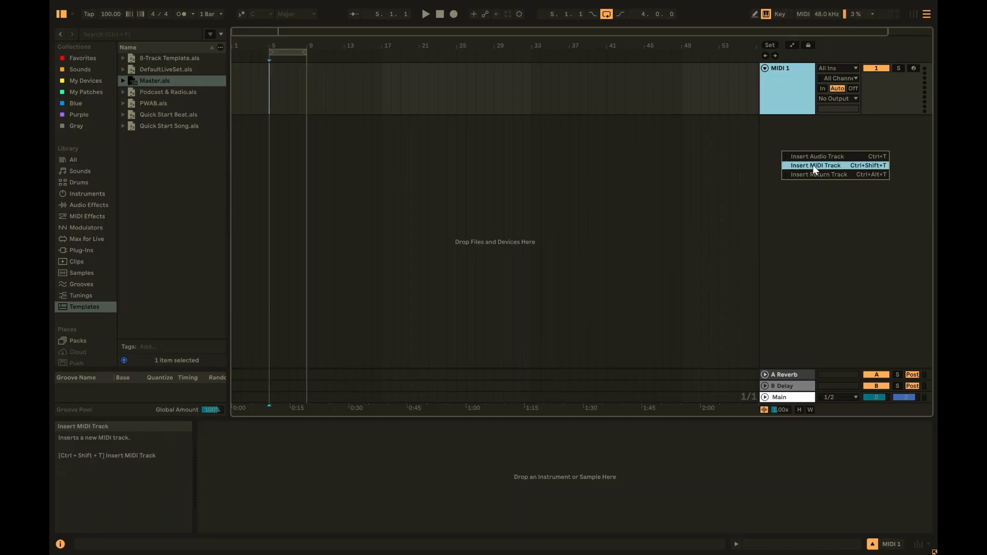
left_click(815, 158)
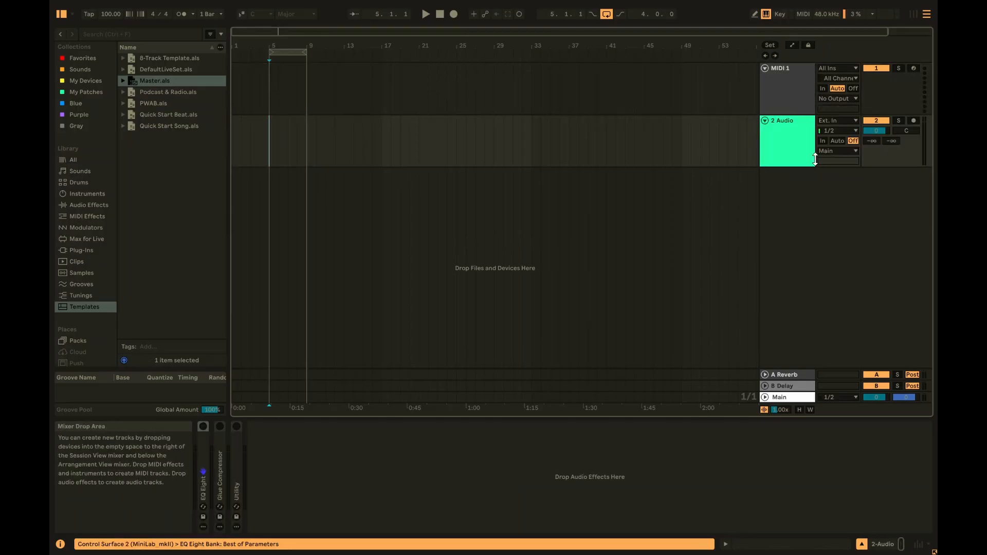
left_click(800, 160)
key("ctrl+r")
type("Au")
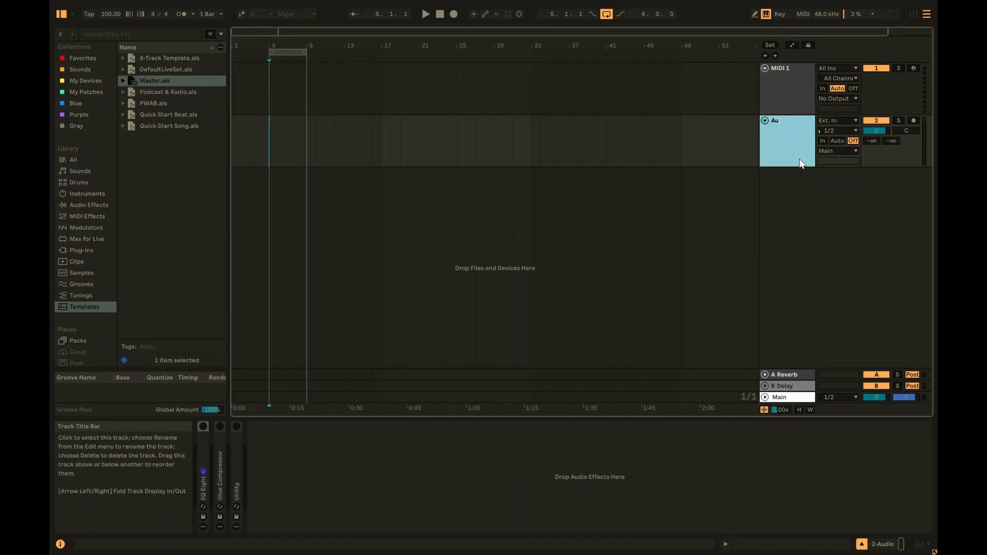
type("dio 2")
key("BackSpace")
type("1")
- Set the insert mark at bar 9 on MIDI 1, exit full screen and show the File menu
left_click(307, 81)
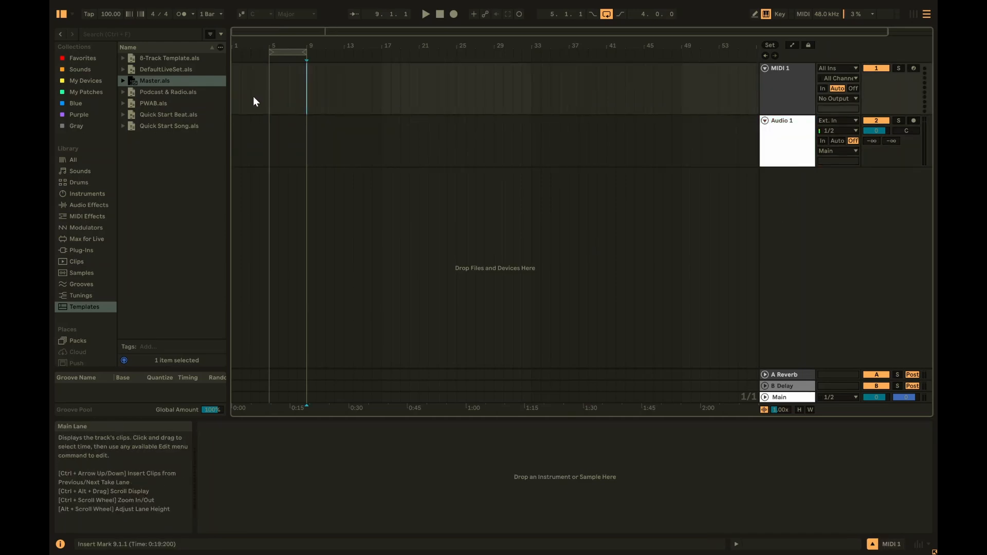
key("F11")
left_click(61, 22)
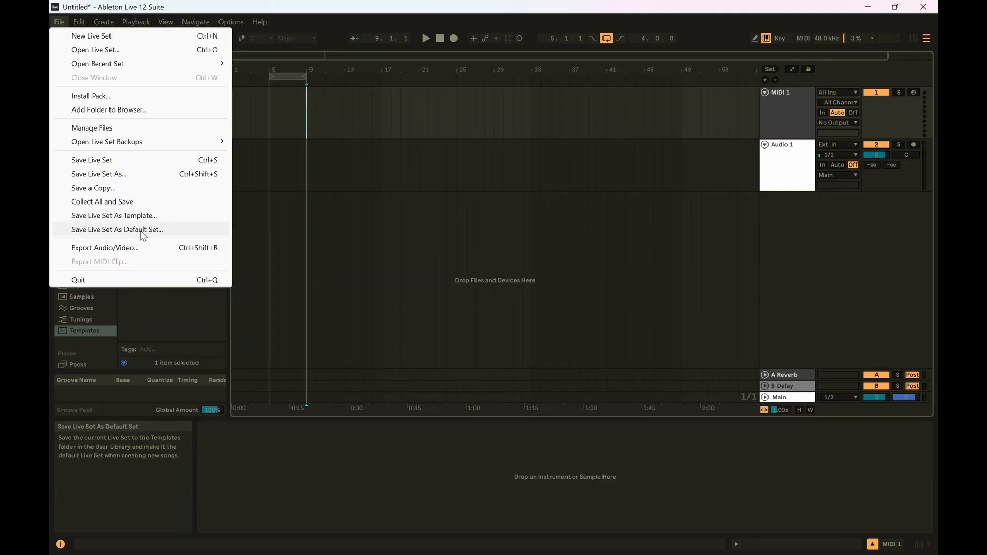
- Dismiss the File menu, return to full screen and load a new set from Templates
left_click(270, 190)
left_click(270, 190)
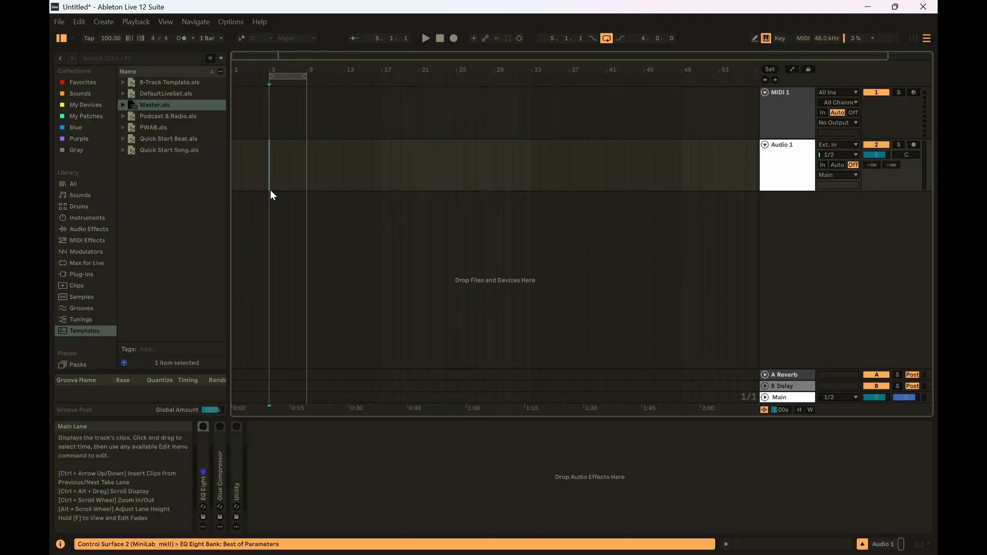
key("F11")
left_click(161, 151)
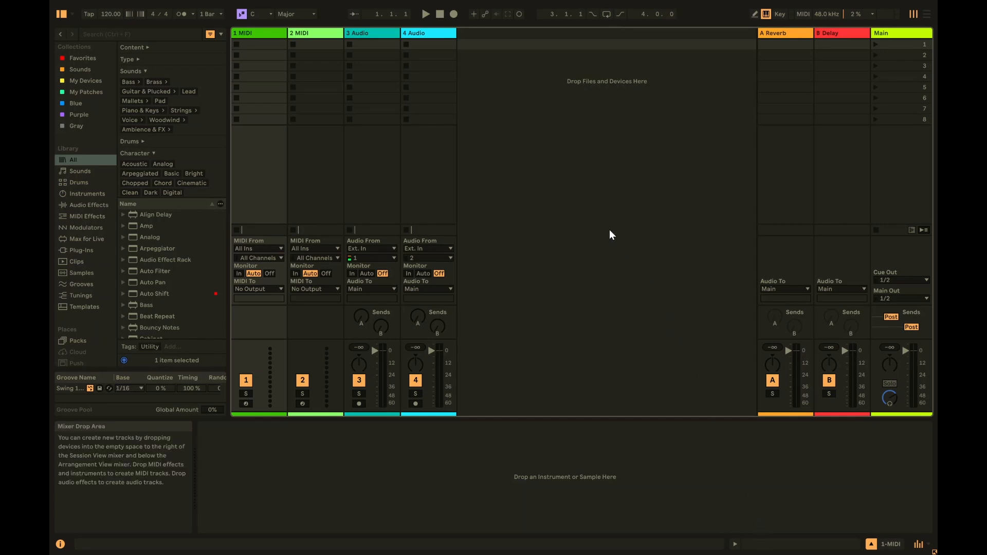
- Switch to Arrangement View and step through the four tracks, leaving 3 Audio selected
key("Tab")
left_click(802, 144)
left_click(799, 194)
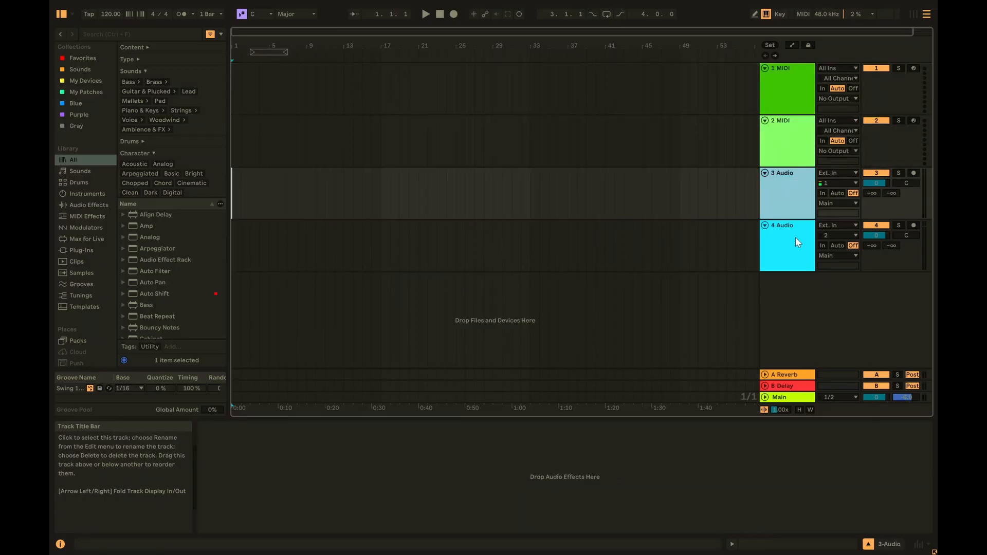
left_click(795, 238)
left_click(794, 193)
left_click(793, 141)
left_click(792, 90)
key("Down")
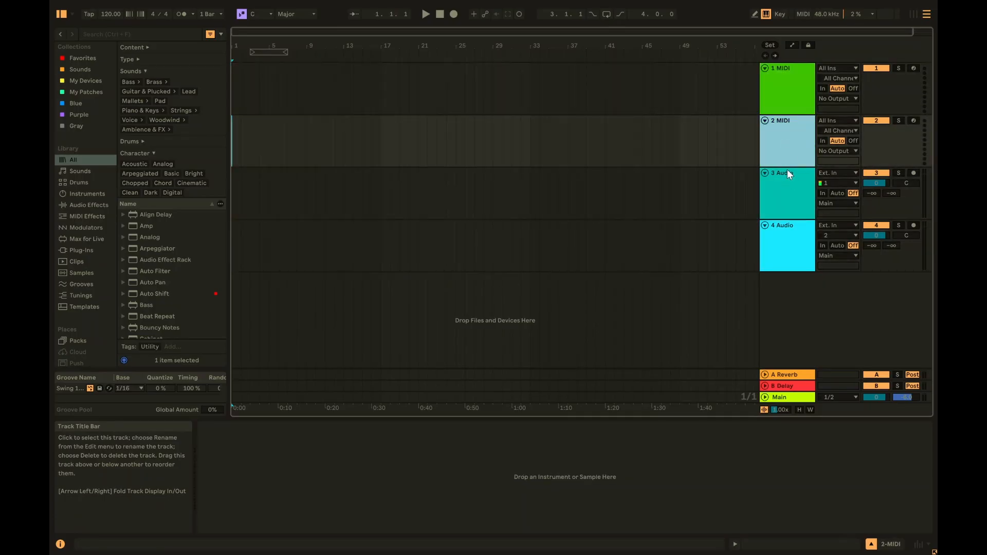
key("Up")
key("Down")
key("Up")
key("Down")
key("Down")
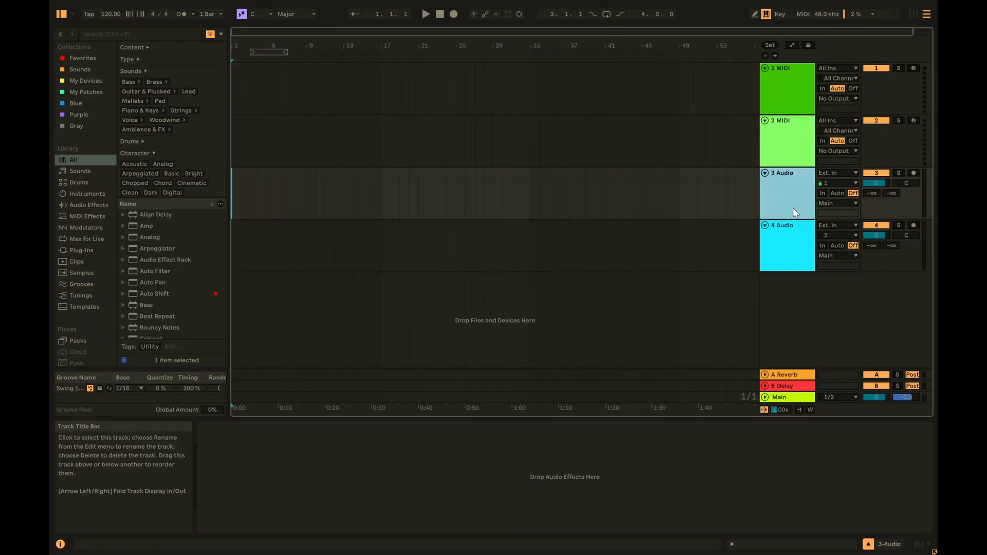
key("Down")
key("Up")
key("Down")
key("Up")
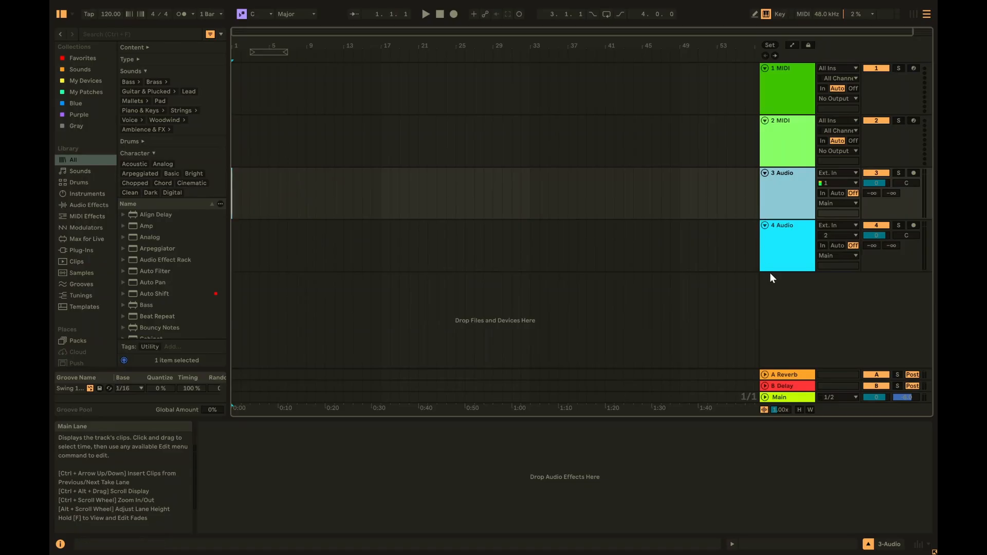
- Insert a 5 Audio track and inspect its EQ Eight device
right_click(791, 289)
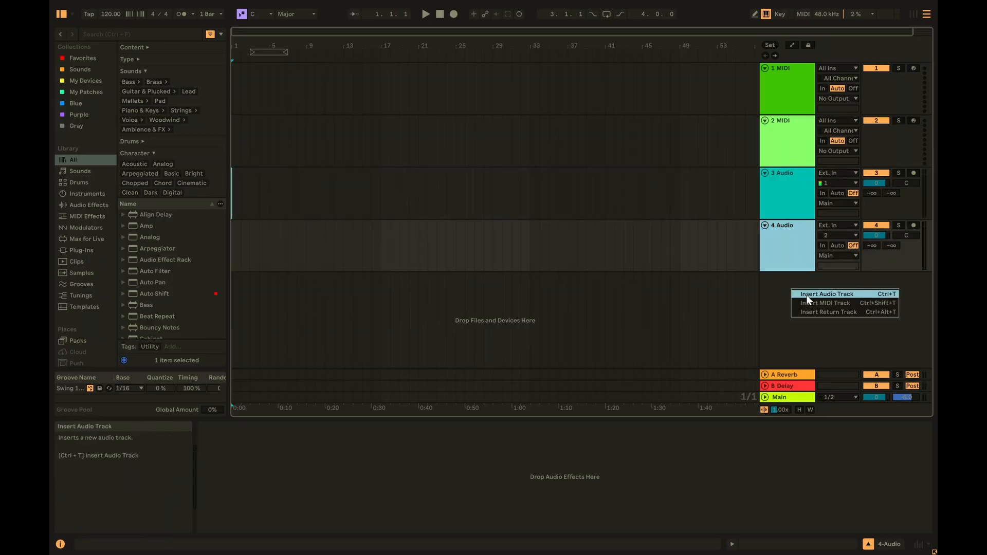
left_click(807, 295)
left_click(205, 459)
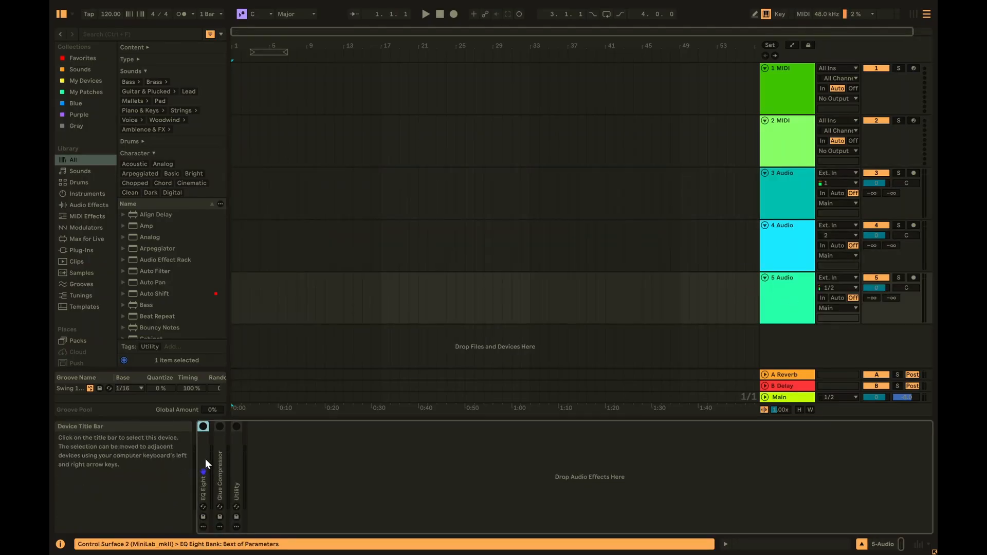
left_click(248, 449)
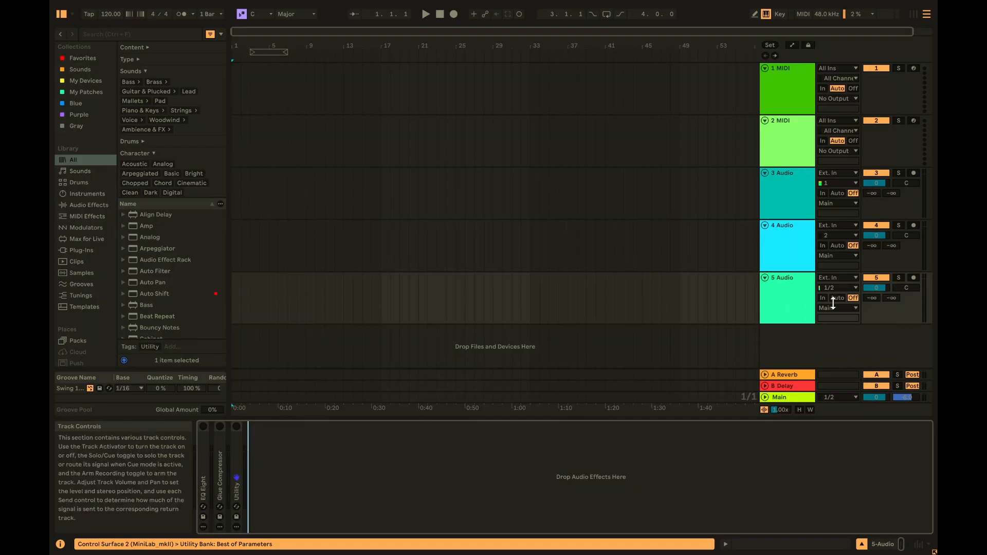
left_click(784, 292)
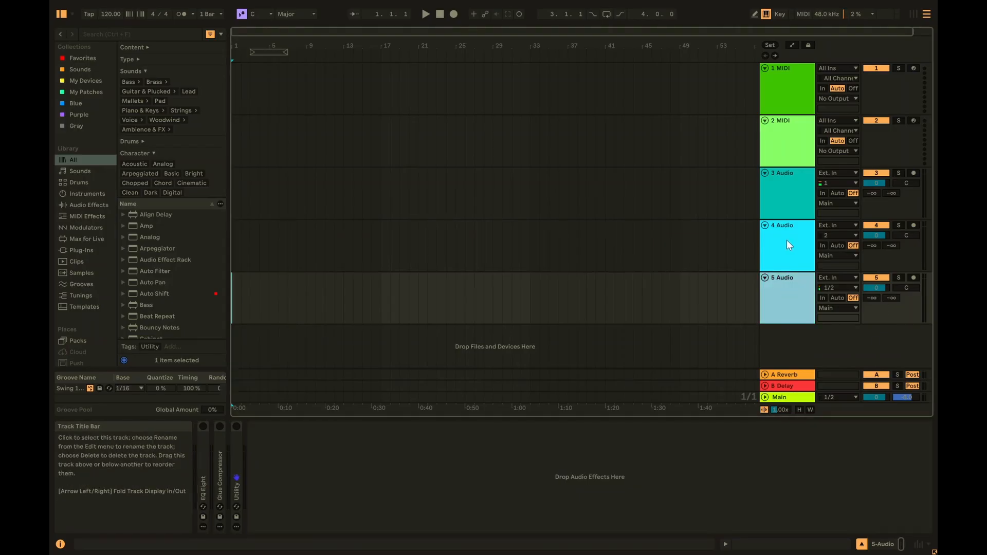
double_click(203, 457)
double_click(358, 428)
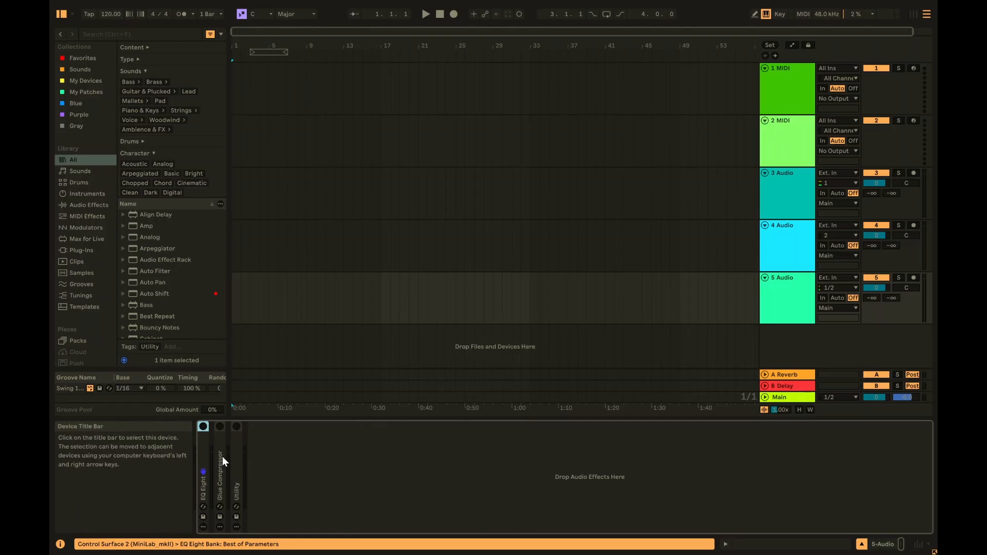
- Dismiss the 5 Audio track's context menu, reselect 5 Audio, then select 1 MIDI
right_click(785, 296)
left_click(761, 259)
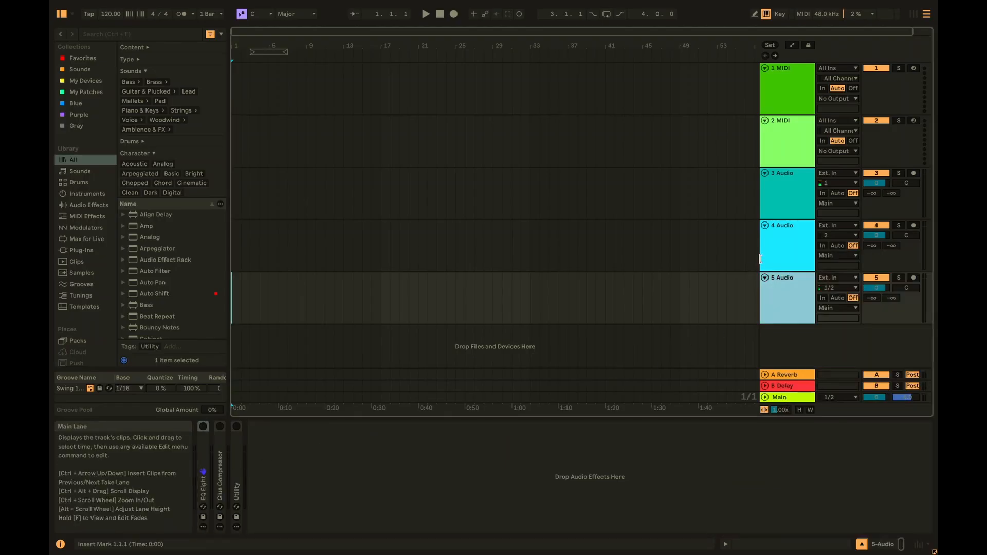
left_click(761, 260)
left_click(806, 315)
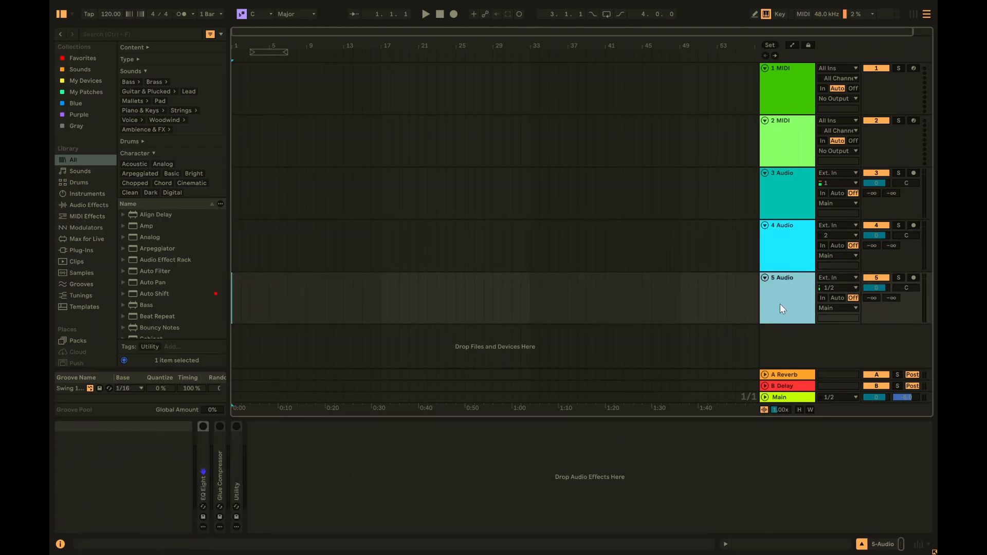
left_click(810, 96)
- Delete the four original tracks and enable EQ Eight's band 1 low cut near 98 Hz
left_click(774, 237, "shift")
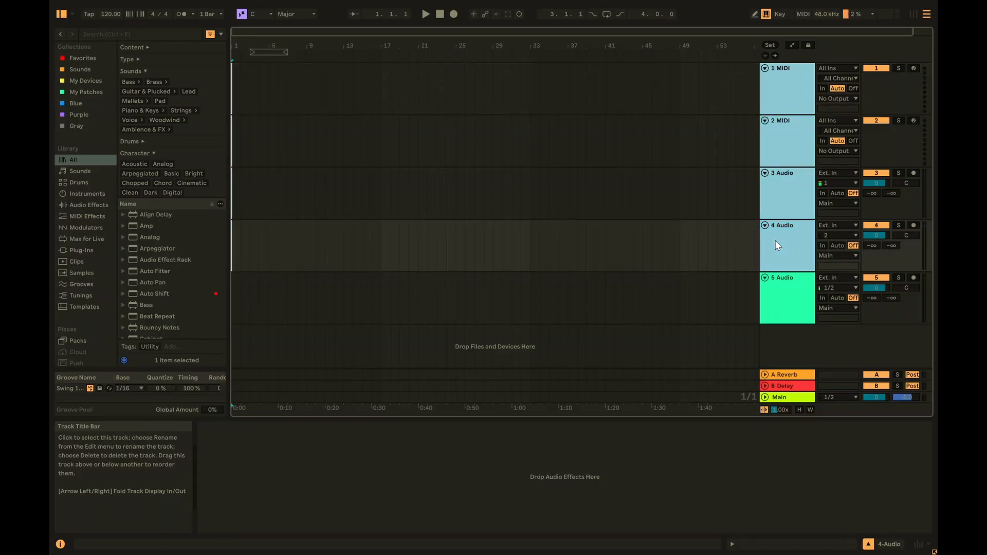
key("Delete")
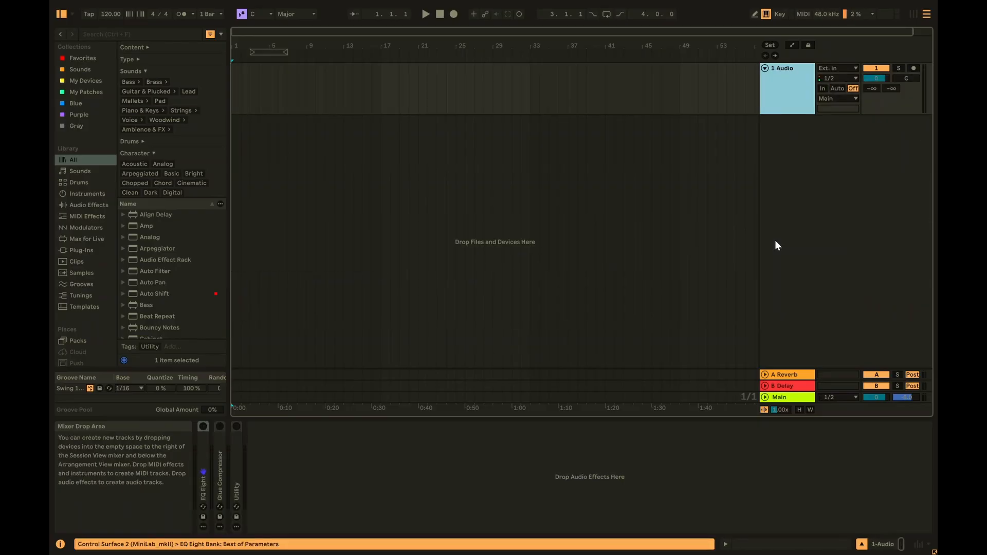
double_click(207, 445)
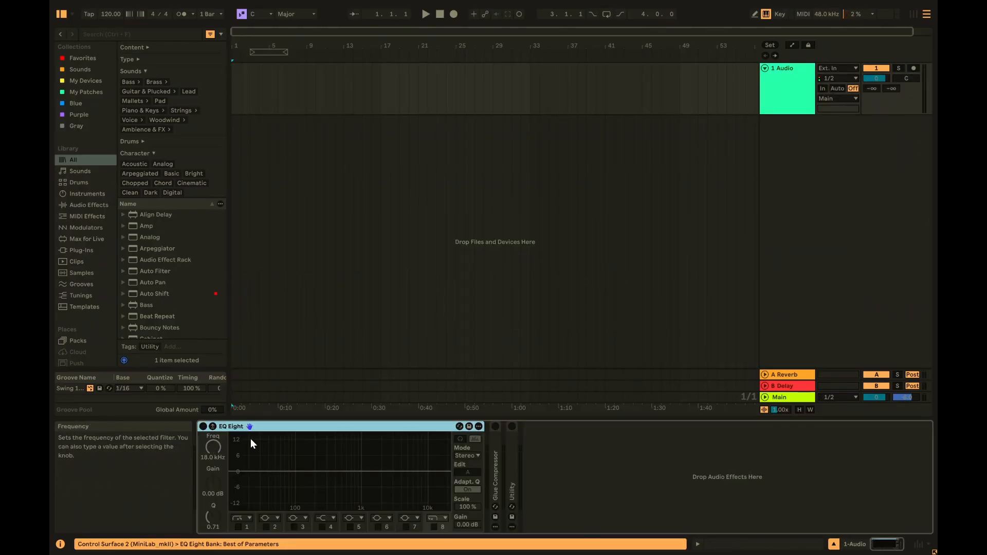
left_click(238, 526)
left_click_drag(266, 482, 296, 481)
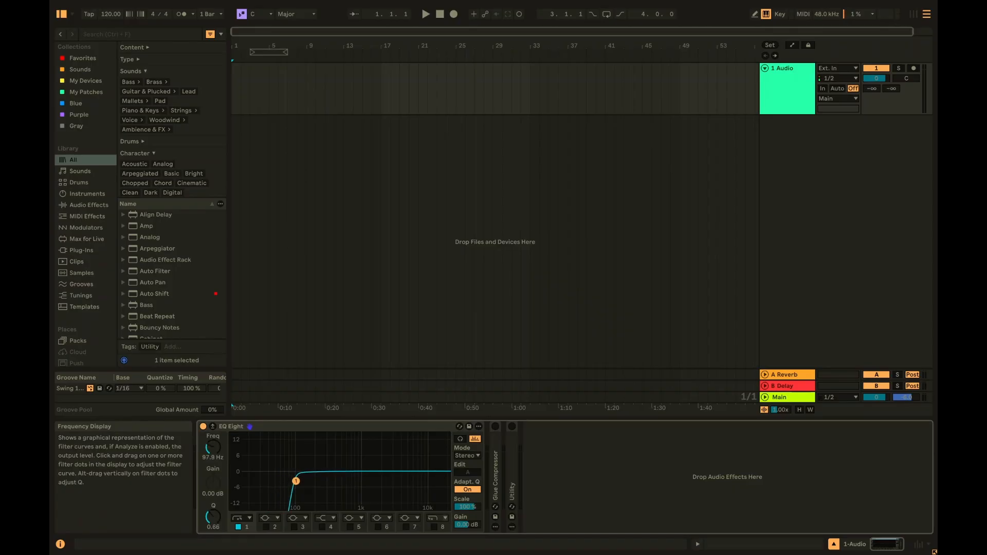
double_click(309, 427)
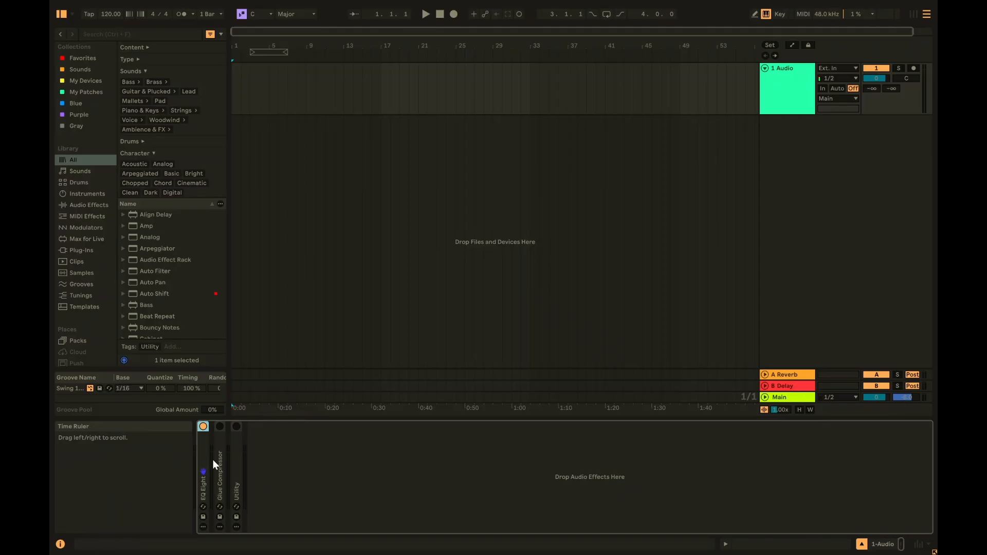
- Switch on the Utility device and set it to Mono
left_click(236, 428)
double_click(236, 440)
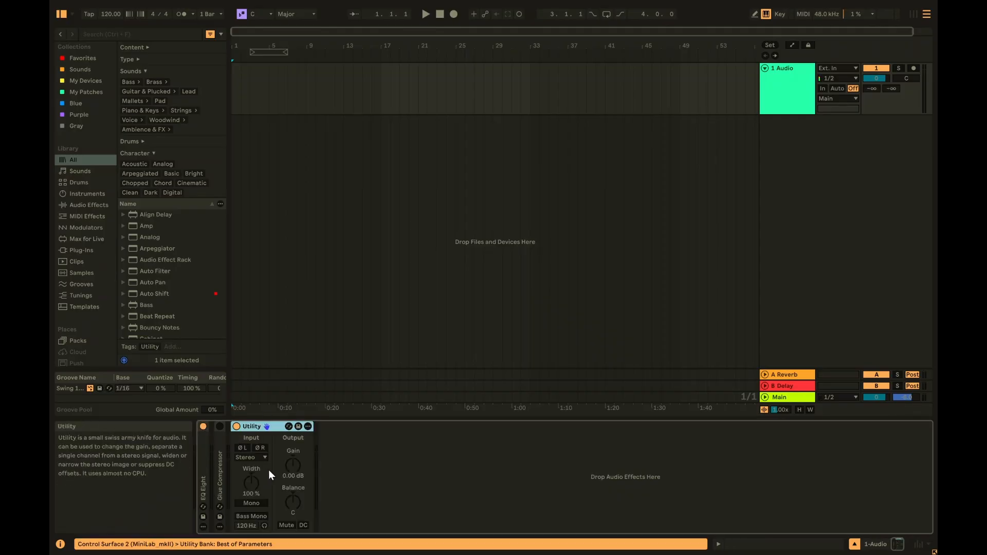
left_click(252, 503)
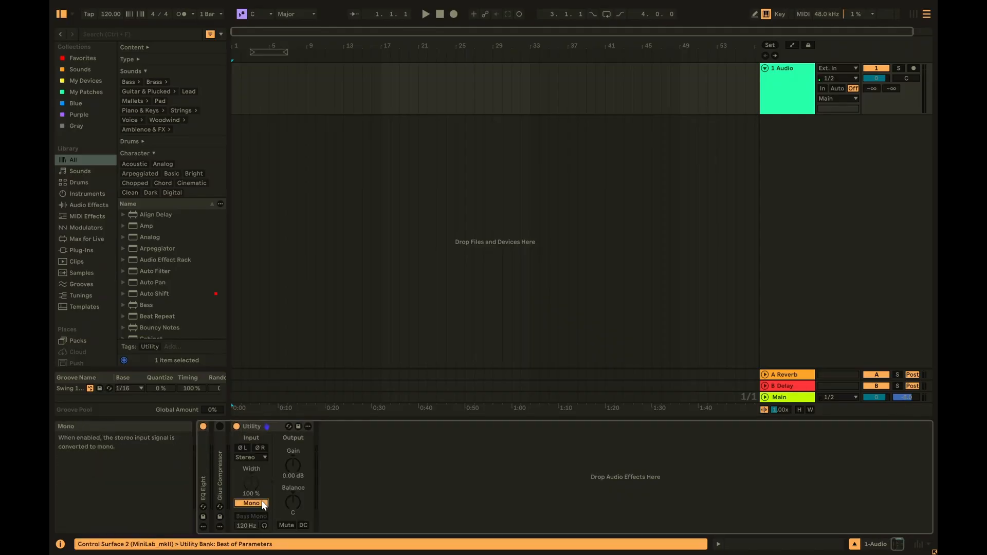
double_click(262, 428)
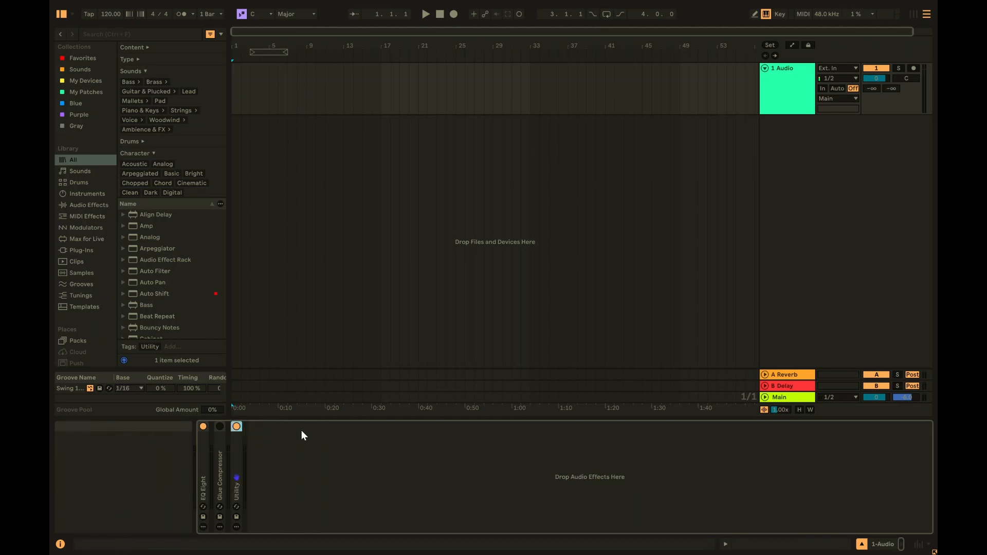
left_click(787, 90)
- Save 1 Audio as the default audio track, overwriting the existing default
right_click(773, 92)
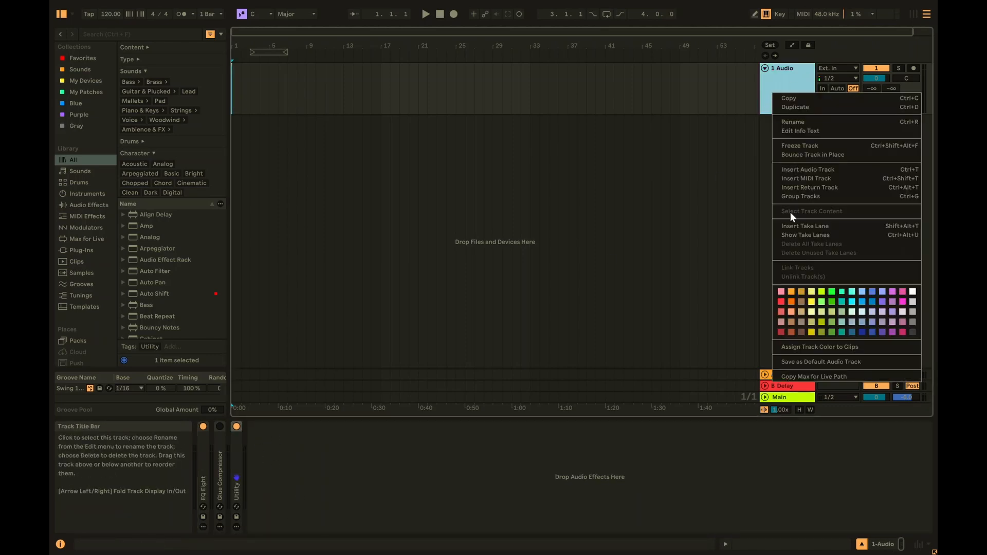
left_click(827, 362)
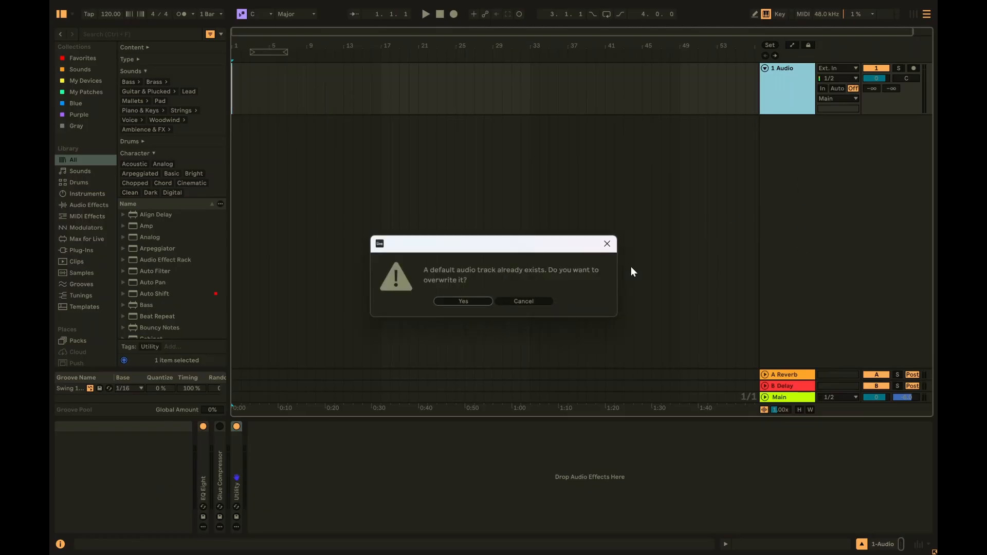
left_click(463, 301)
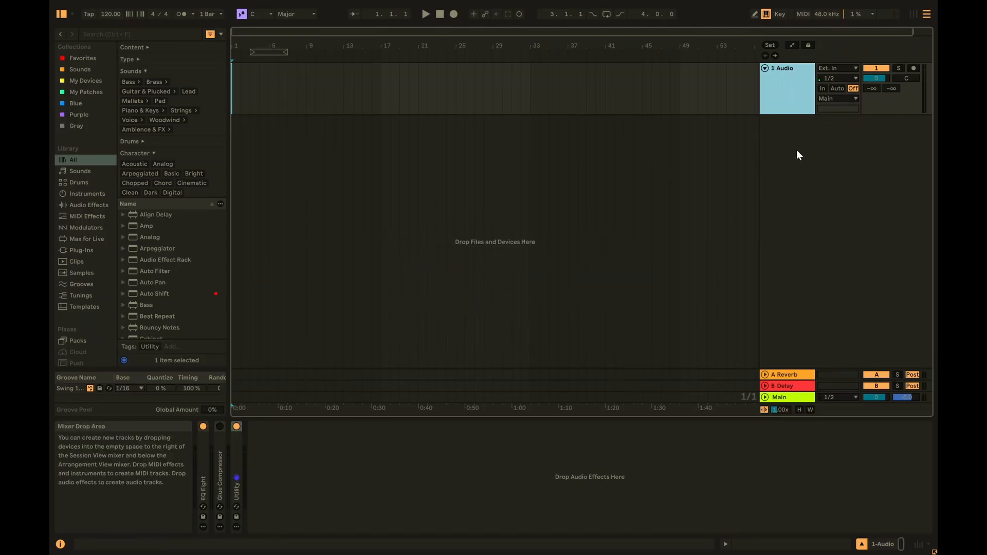
- Add a 2 Audio track and turn off its EQ Eight band 1 low cut
key("ctrl+t")
left_click(783, 144)
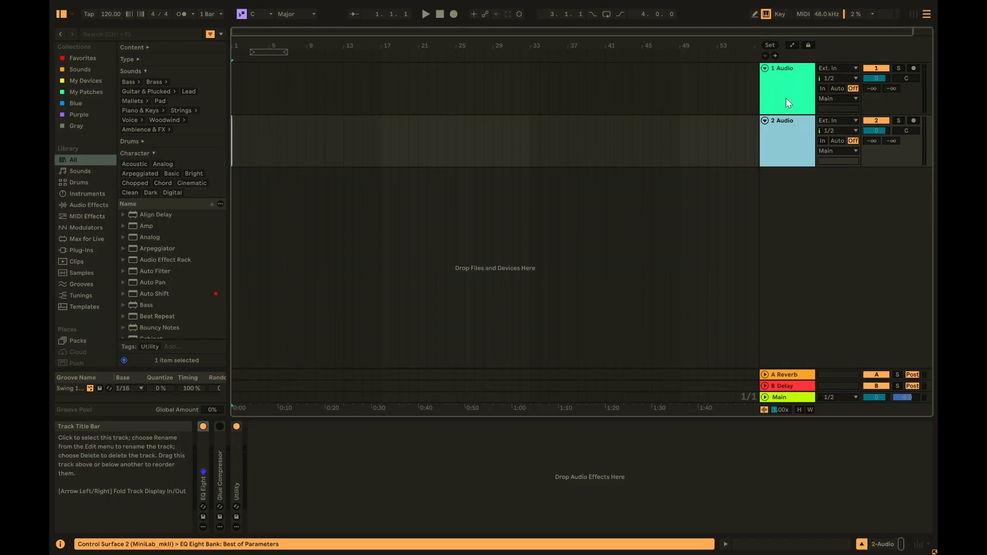
left_click(786, 99)
left_click(790, 133)
left_click(787, 112)
left_click(788, 128)
double_click(203, 437)
left_click(238, 527)
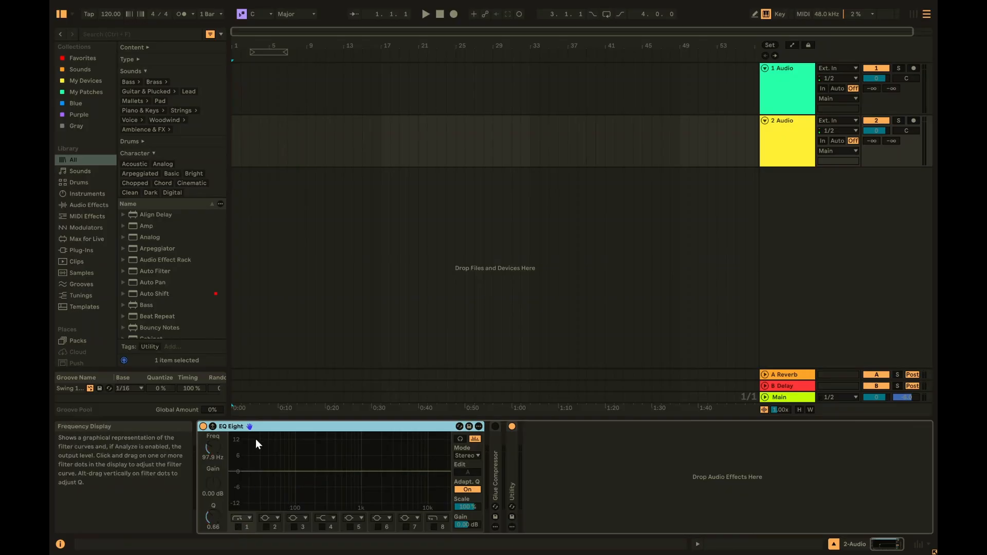
double_click(282, 424)
double_click(234, 462)
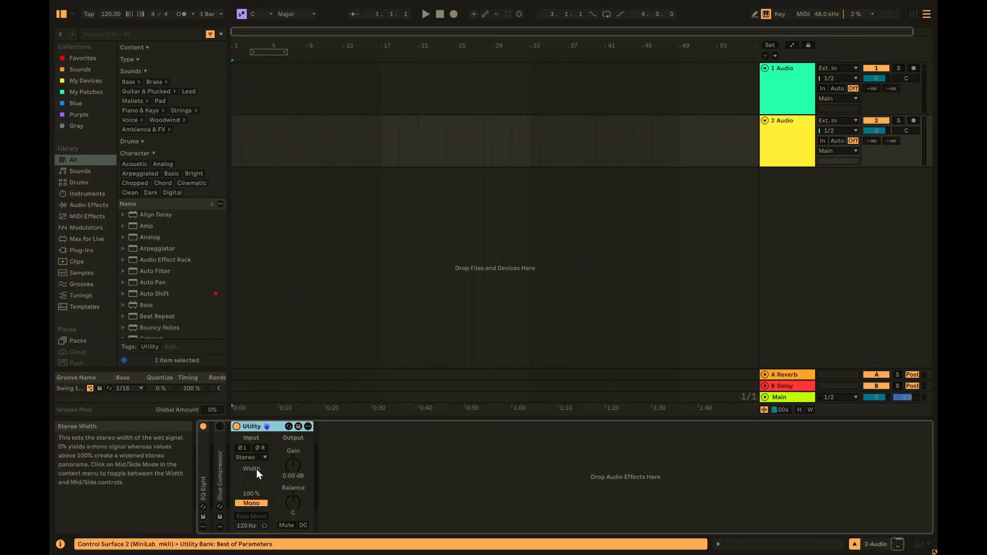
double_click(245, 426)
- Save 2 Audio as the default audio track and confirm the overwrite
left_click(787, 142)
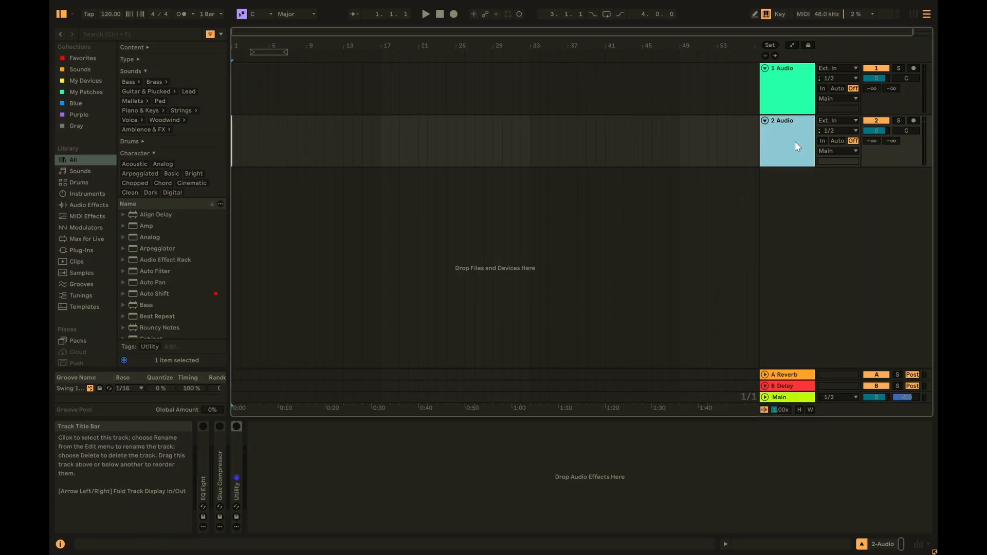
right_click(785, 147)
left_click(833, 434)
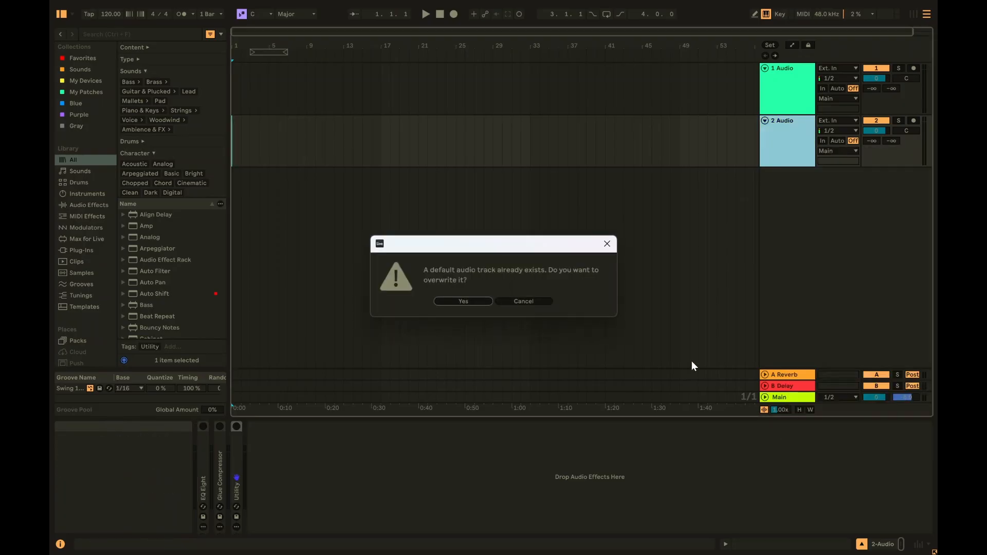
left_click(460, 301)
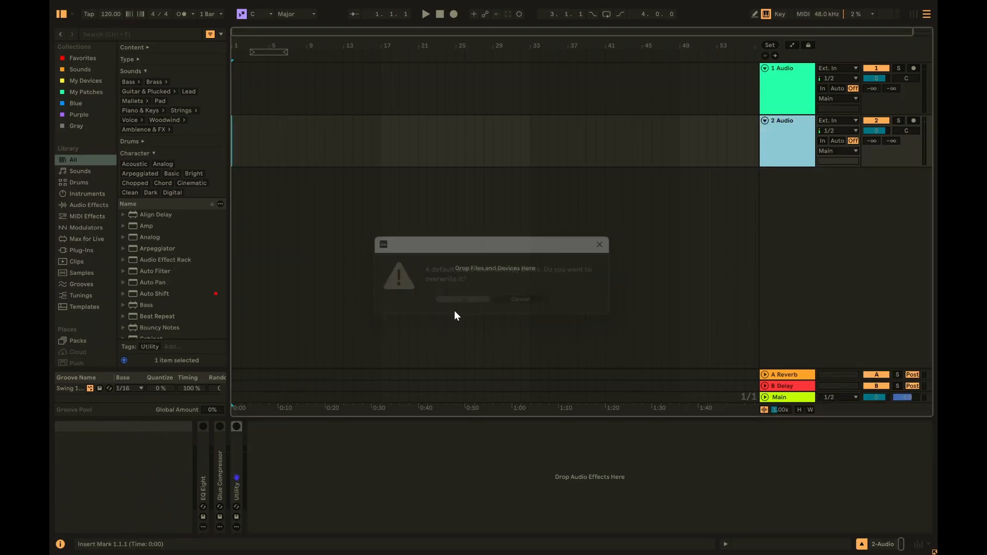
- Insert a test audio track, then delete tracks 1 and 2
key("ctrl+t")
left_click(798, 201)
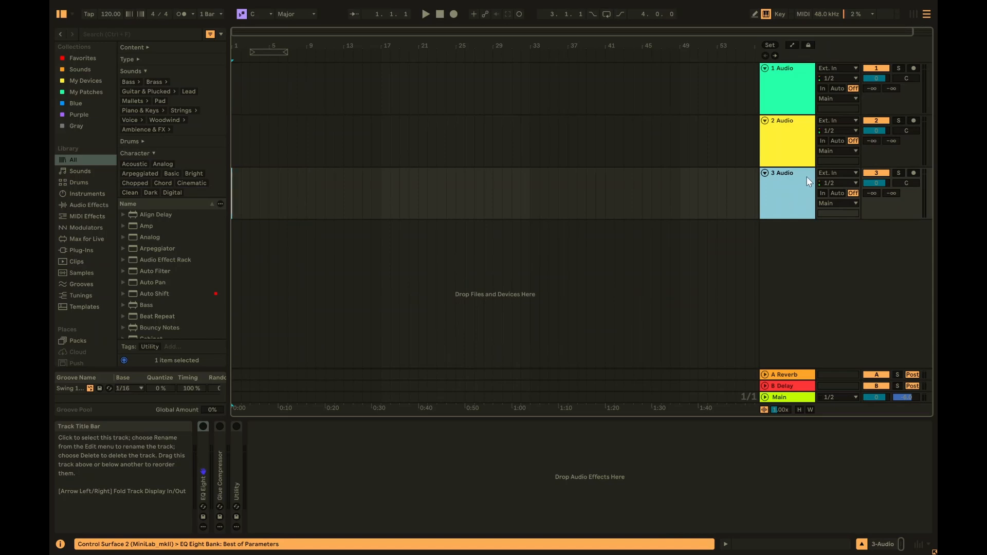
left_click(795, 133)
left_click(790, 93)
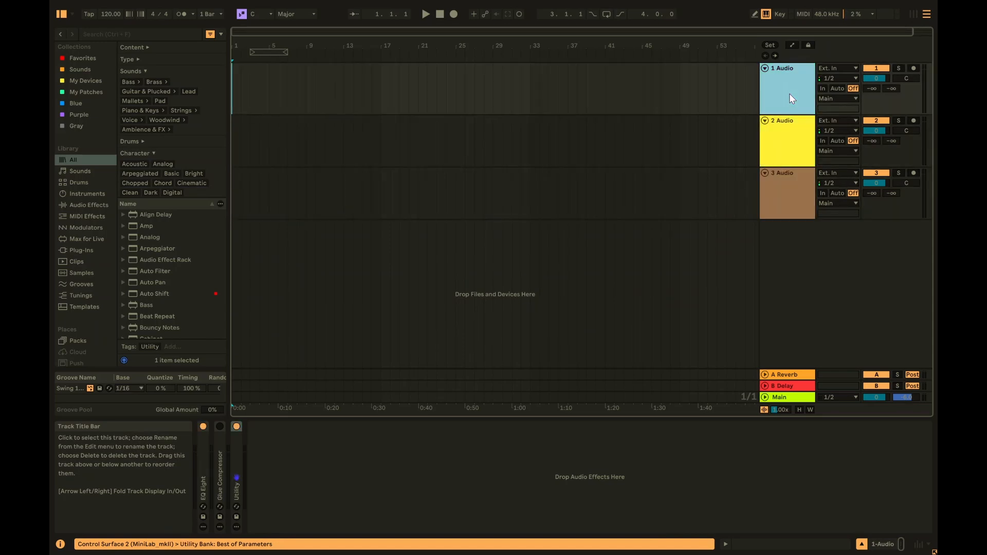
left_click(794, 144, "shift")
key("Delete")
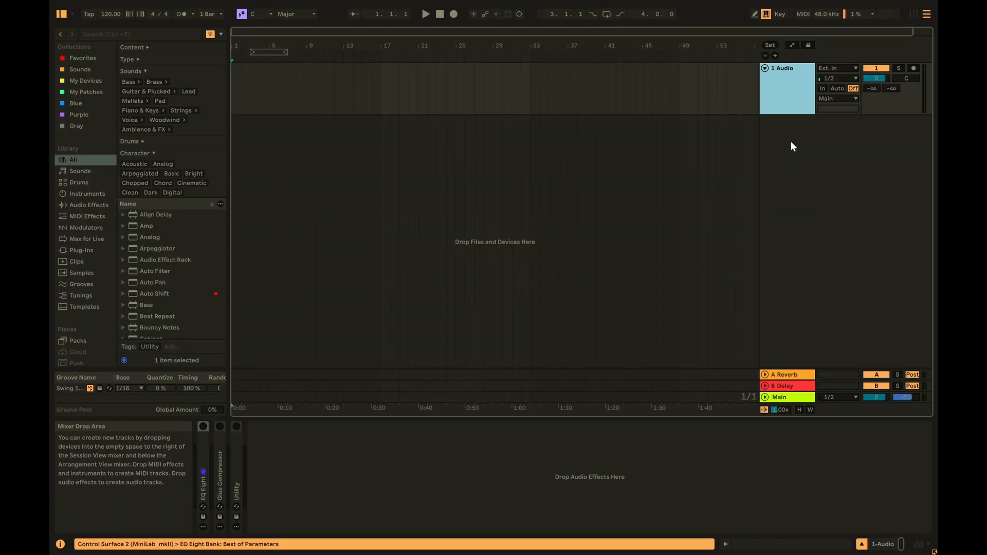
- Insert a 2 MIDI track below 1 Audio and inspect its EQ Eight and Glue Compressor
right_click(793, 144)
left_click(816, 161)
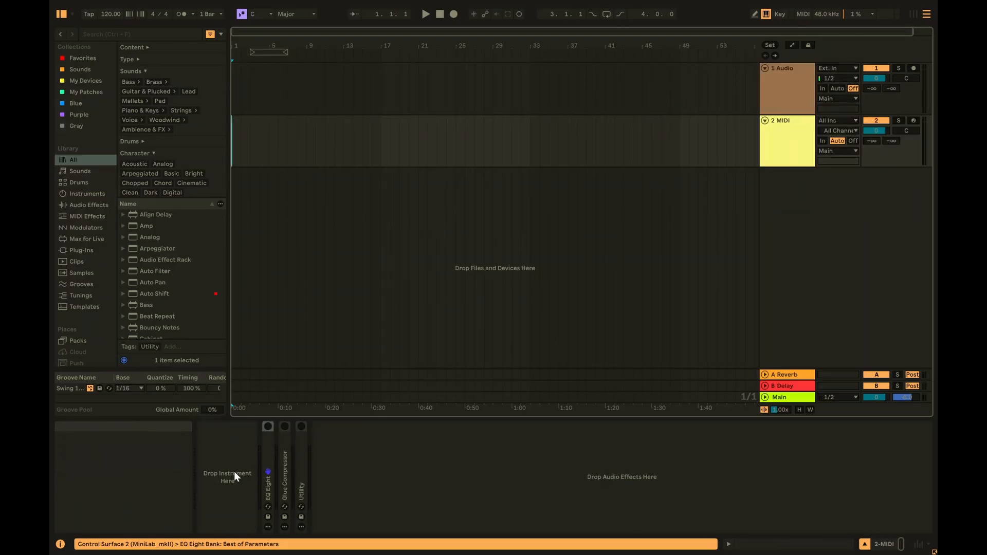
left_click(267, 453)
double_click(268, 453)
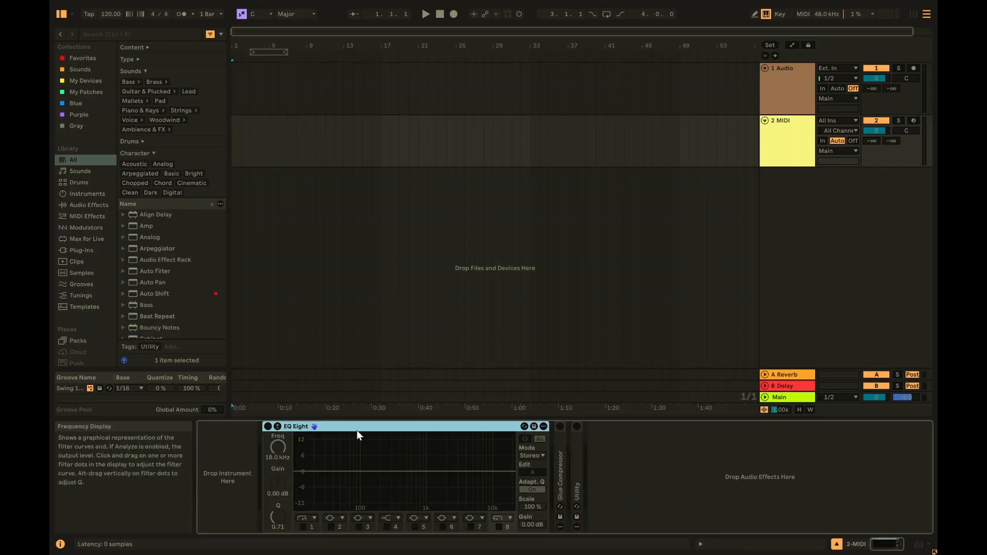
double_click(272, 425)
double_click(286, 451)
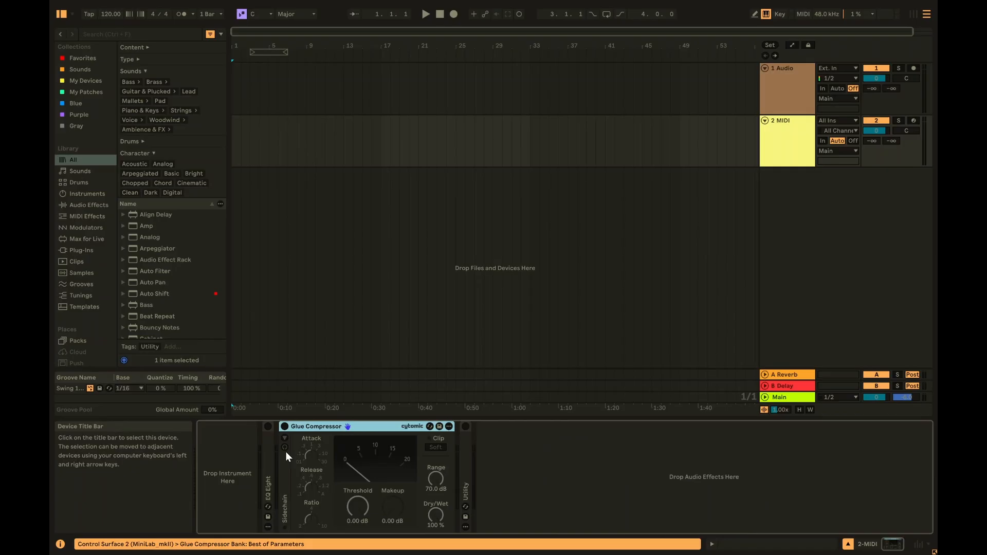
double_click(330, 430)
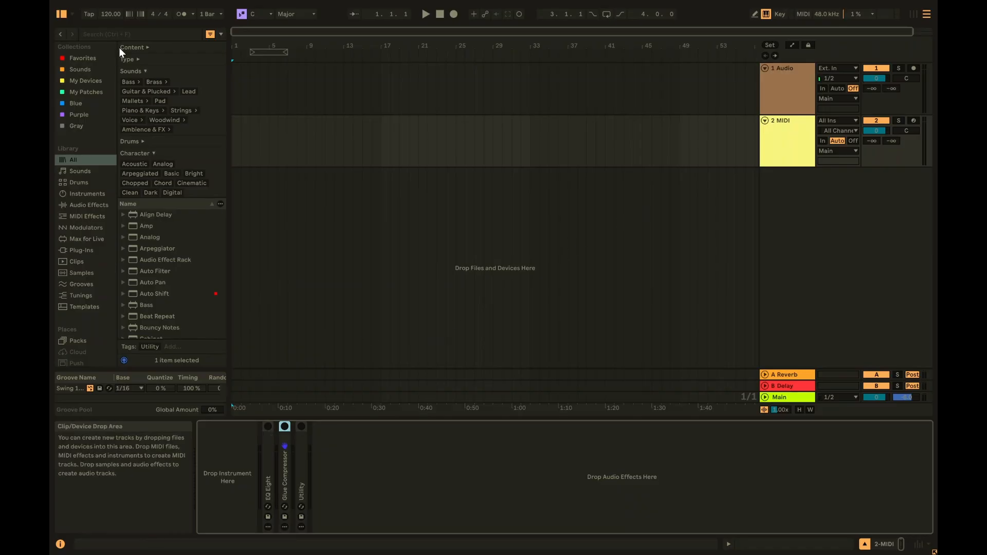
- Load the Arpeggiator MIDI effect from the browser onto the 2 MIDI track
left_click(88, 217)
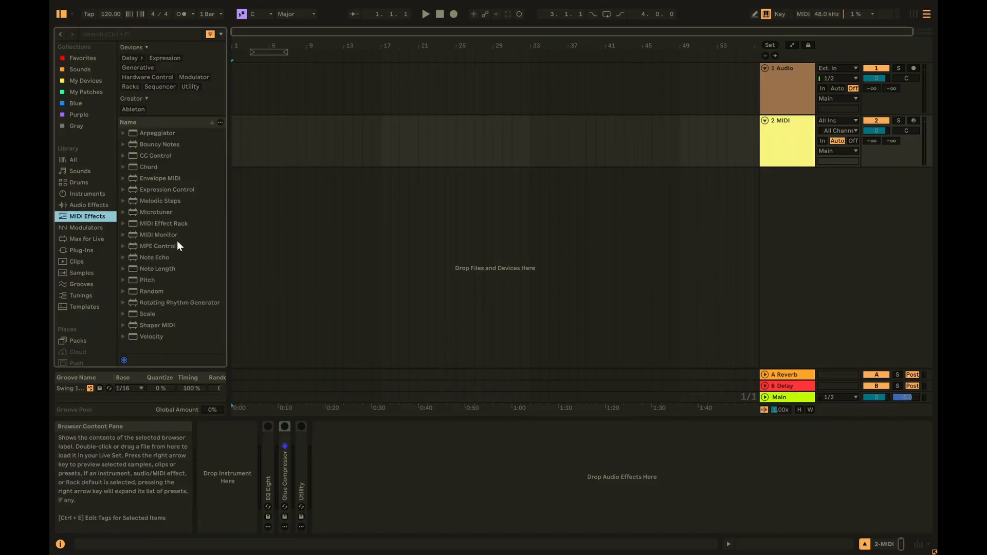
left_click(127, 167)
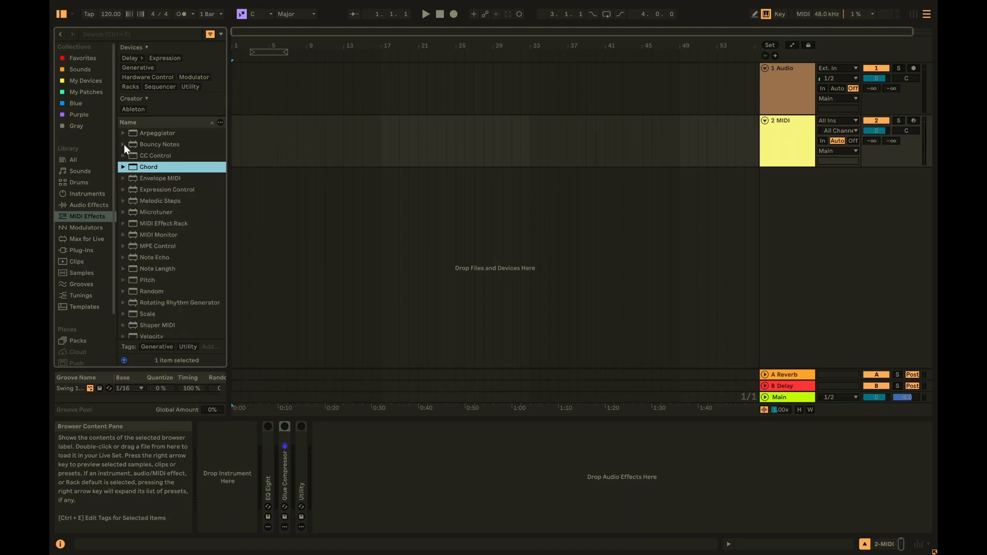
left_click(157, 134)
left_click_drag(162, 138, 261, 468)
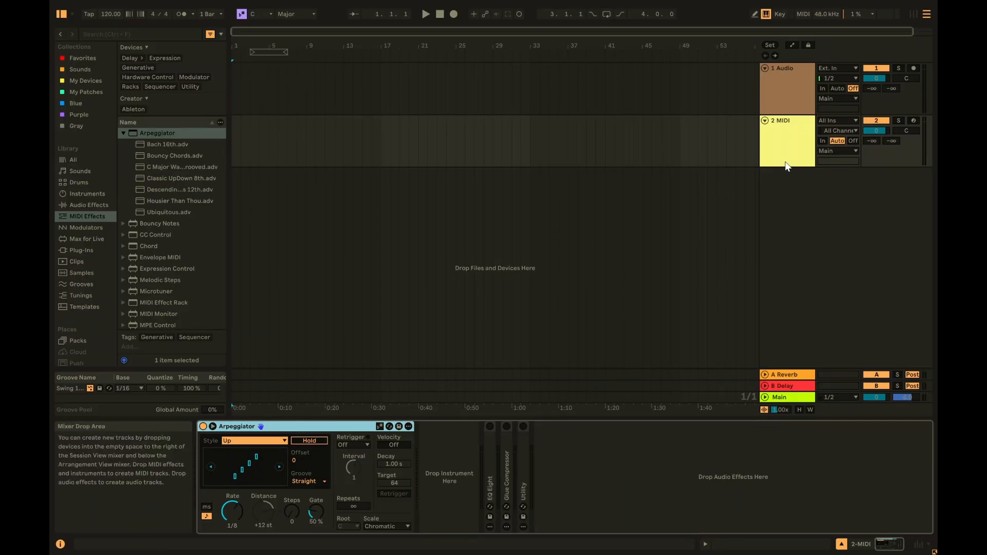
- Save 2 MIDI as the default MIDI track, confirming the overwrite
right_click(787, 147)
left_click(835, 435)
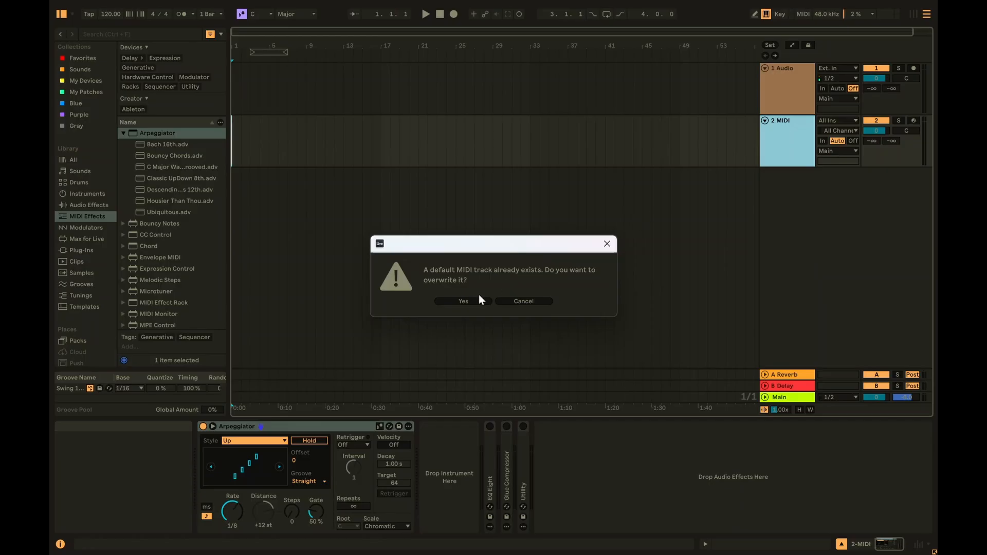
left_click(473, 298)
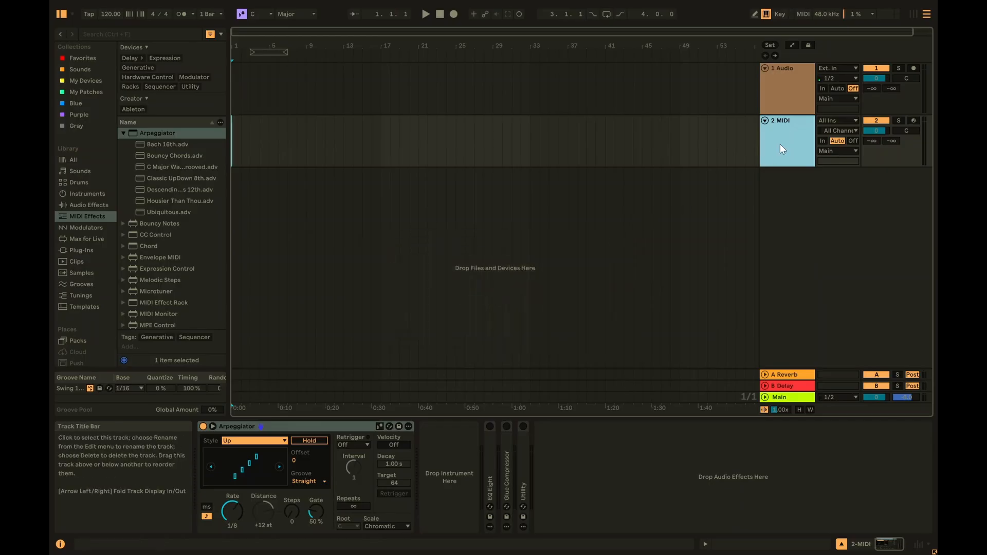
- Insert a new MIDI track and an audio track, then delete the 4 Audio track
key("ctrl+shift+t")
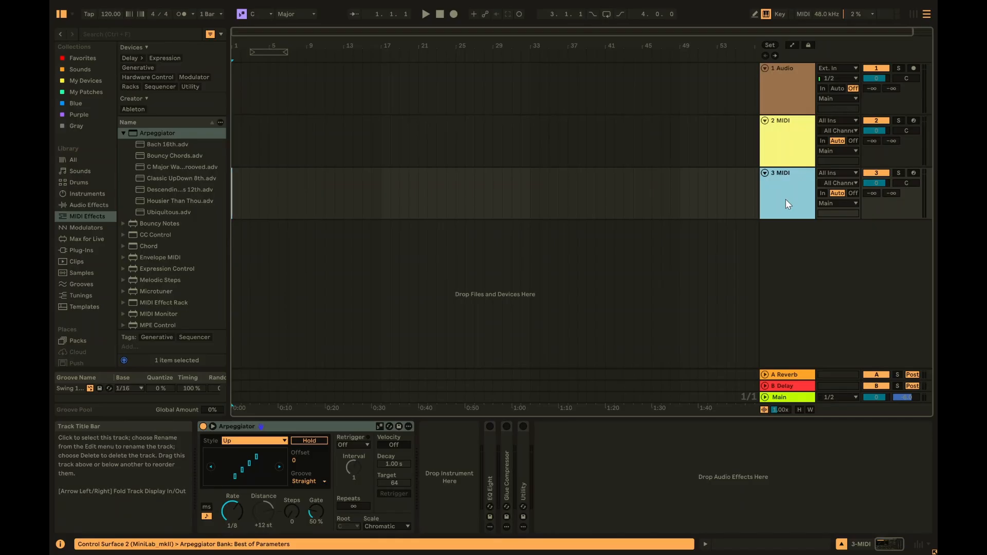
key("ctrl+t")
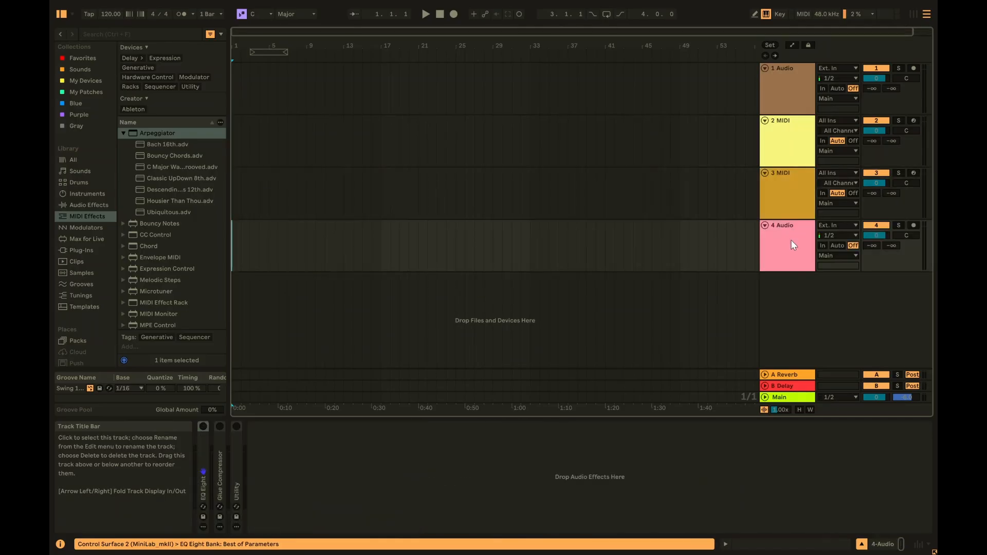
right_click(779, 249)
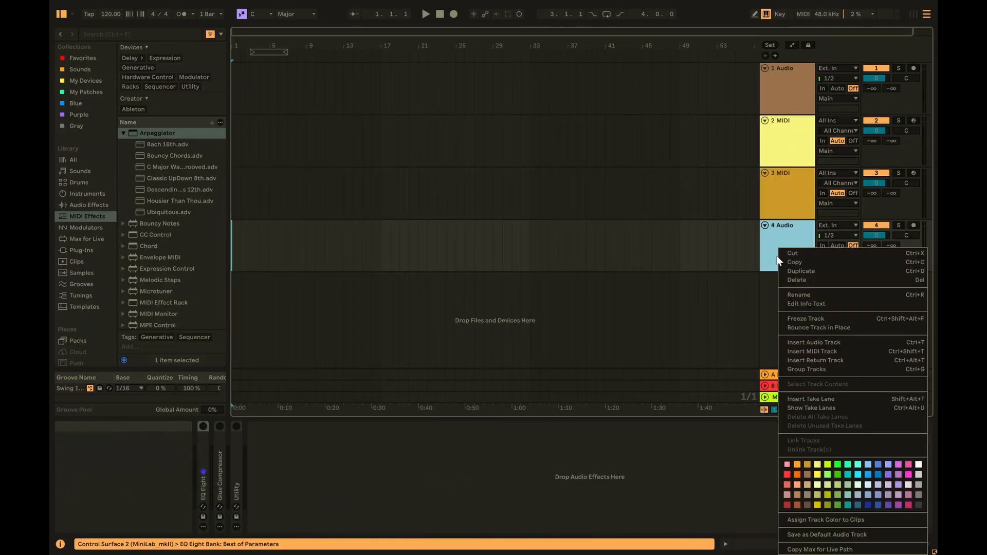
left_click(803, 280)
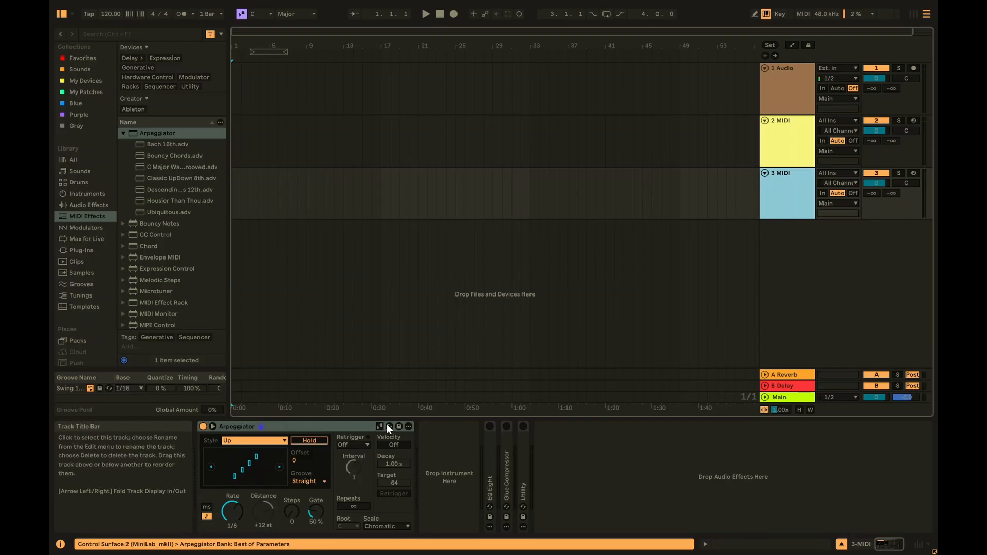
- Remove the Arpeggiator from 3 MIDI, resave it as the default MIDI track, and add a test MIDI track
left_click(298, 428)
key("Delete")
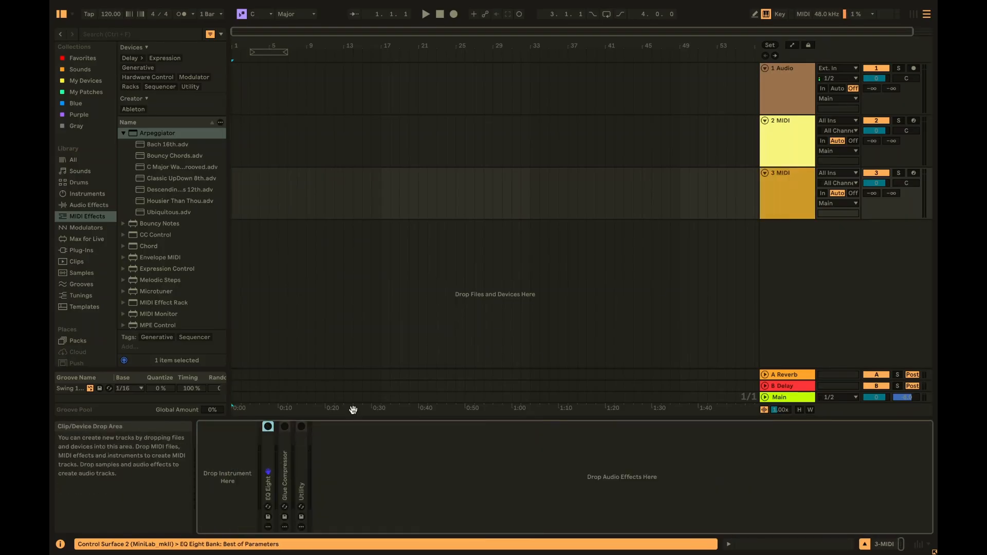
right_click(779, 193)
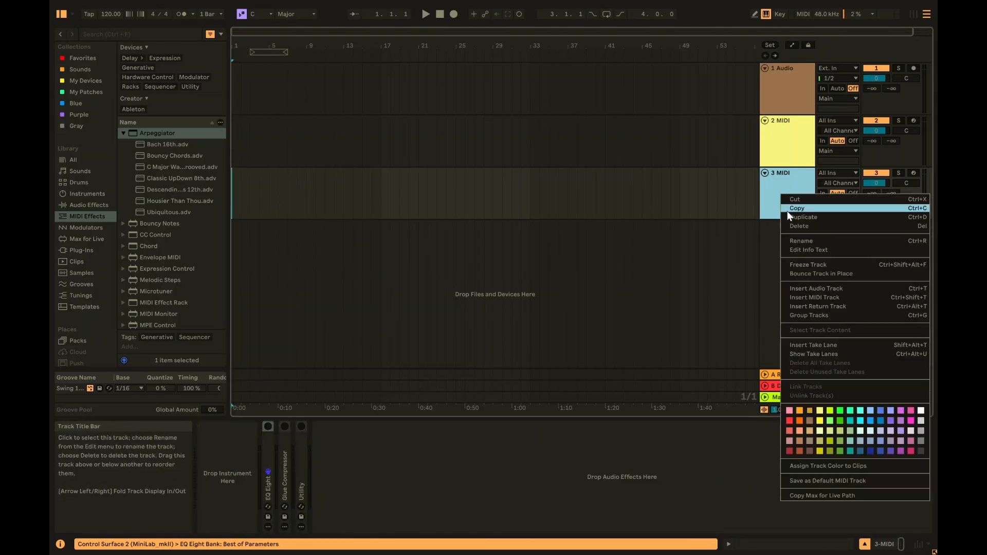
left_click(831, 482)
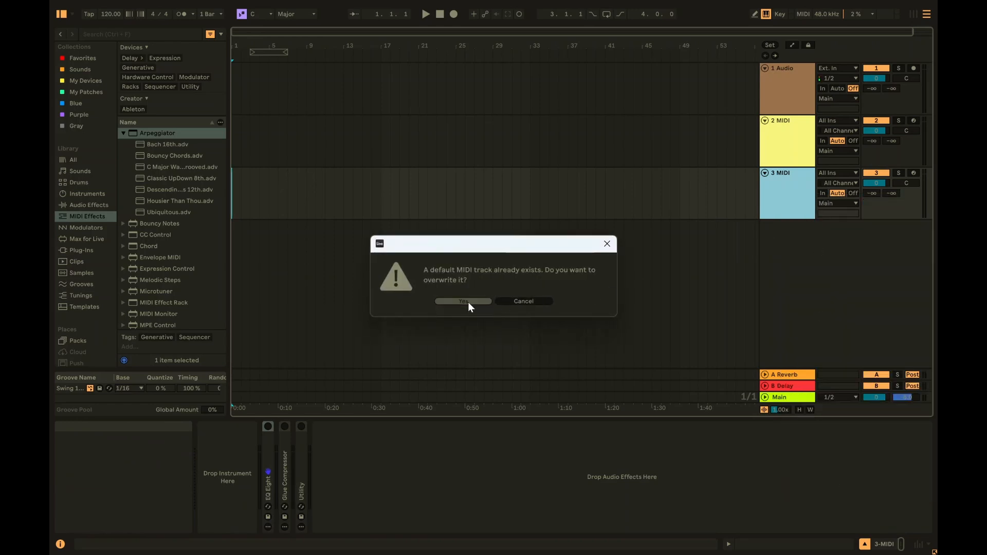
left_click(468, 301)
key("ctrl+shift+t")
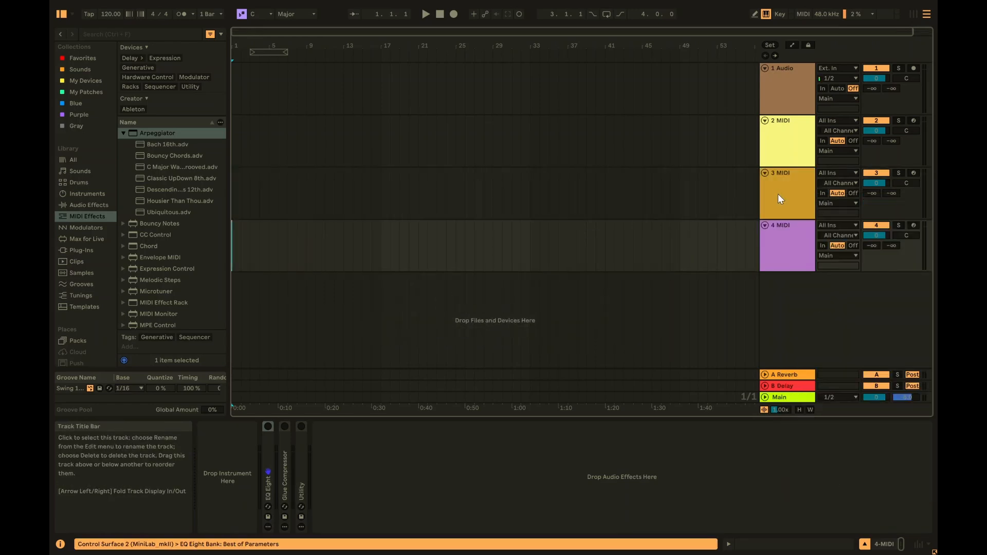
- Select the 2 MIDI track, then the first clip on E-Piano Basic track 1
left_click(787, 135)
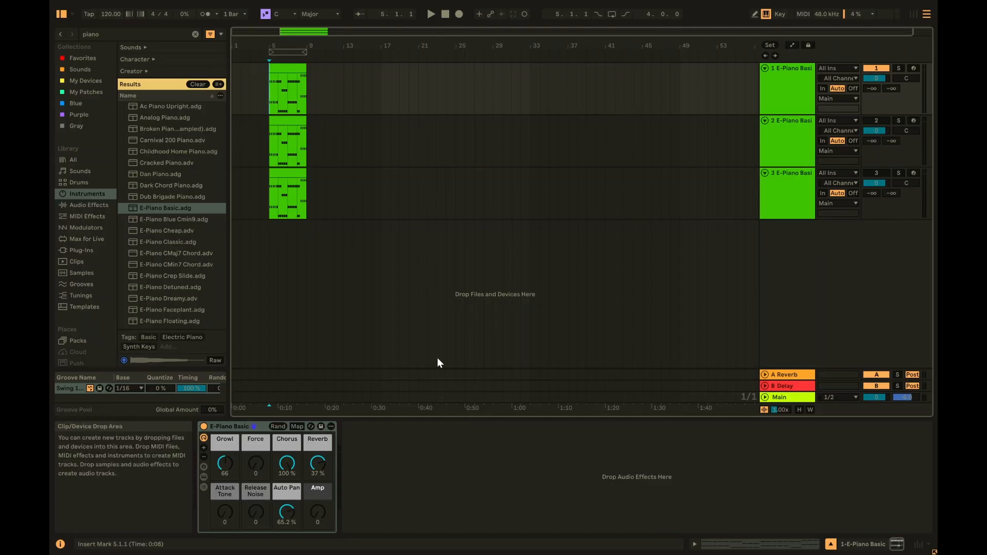
left_click(292, 68)
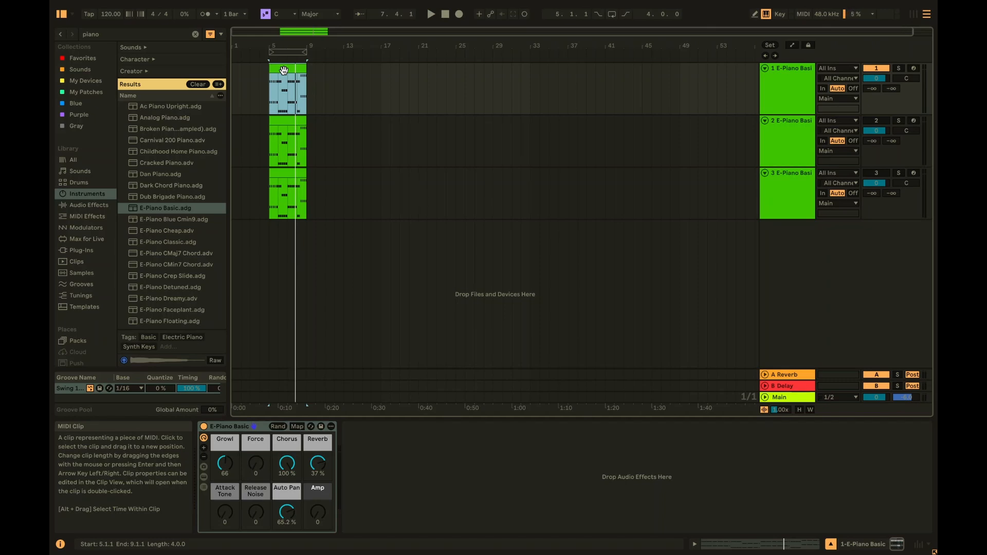
- Save track 1's E-Piano Basic to the User Library as preset 'E-Piano Pad Version'
left_click(320, 427)
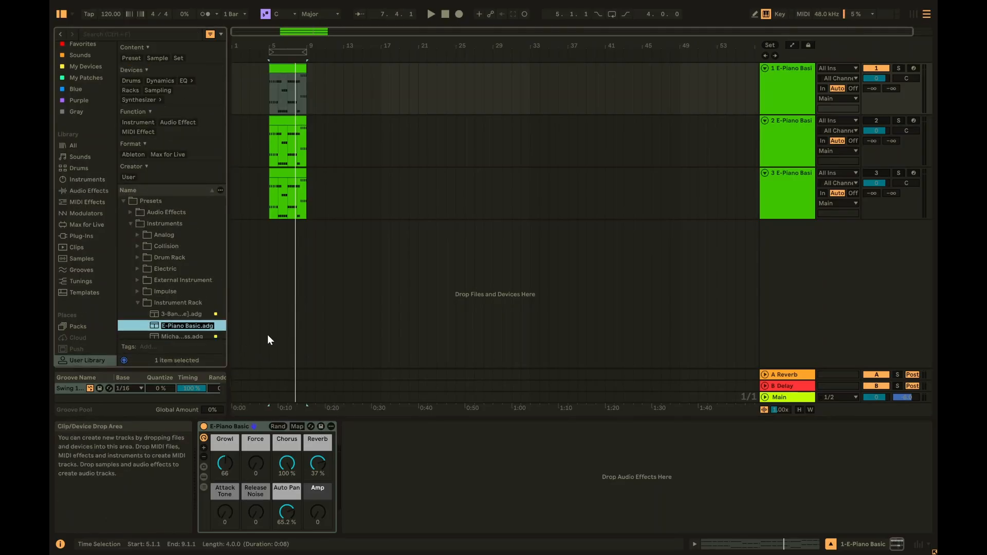
key("Right")
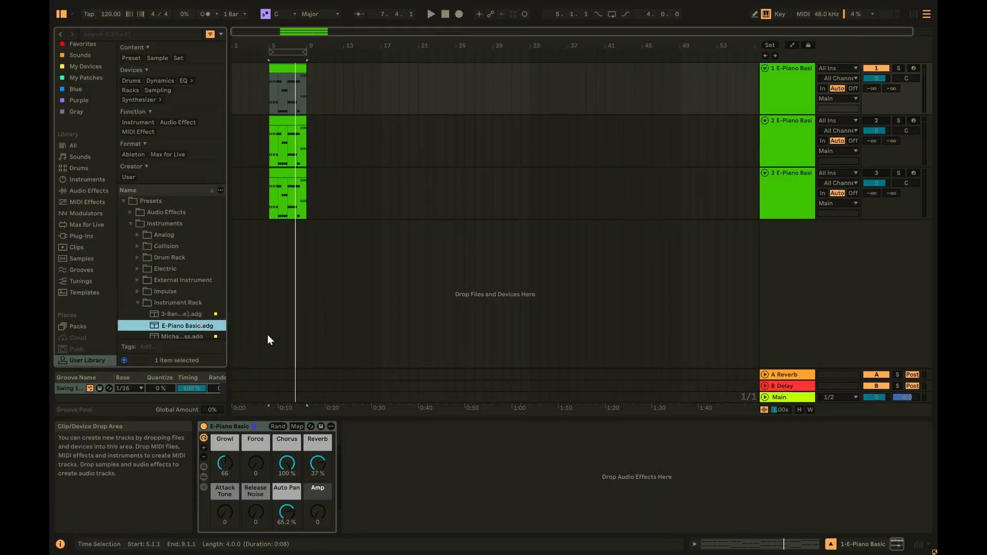
key("BackSpace")
key("BackSpace")
key("BackSpace")
key("BackSpace")
key("BackSpace")
key("BackSpace")
key("BackSpace")
key("BackSpace")
key("BackSpace")
key("BackSpace")
key("BackSpace")
key("BackSpace")
key("BackSpace")
type("E-Pian")
type("o ")
type("Pad V")
type("ersion")
key("Return")
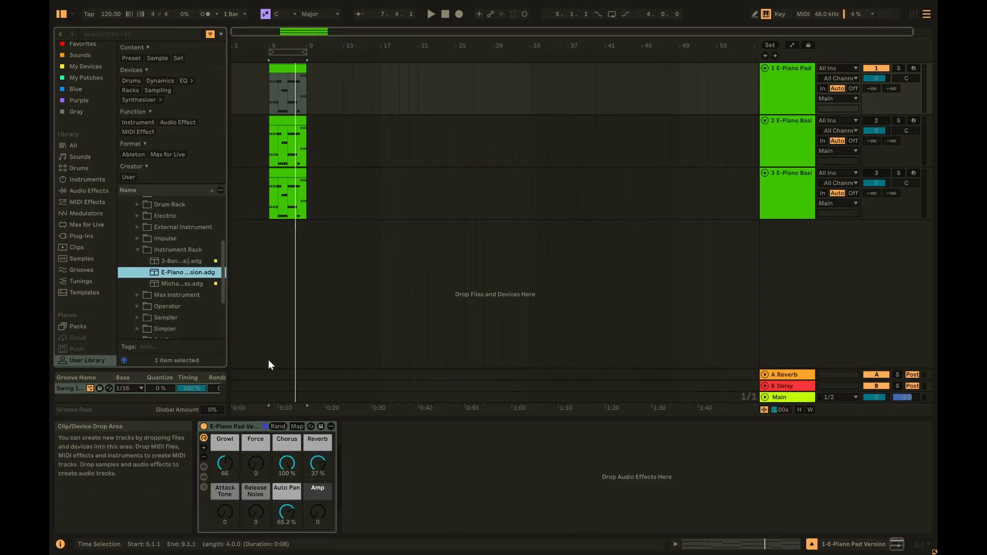
- Open track 2's clip in the note editor, start playback, and select track 3's clip
left_click(283, 120)
left_click(876, 121)
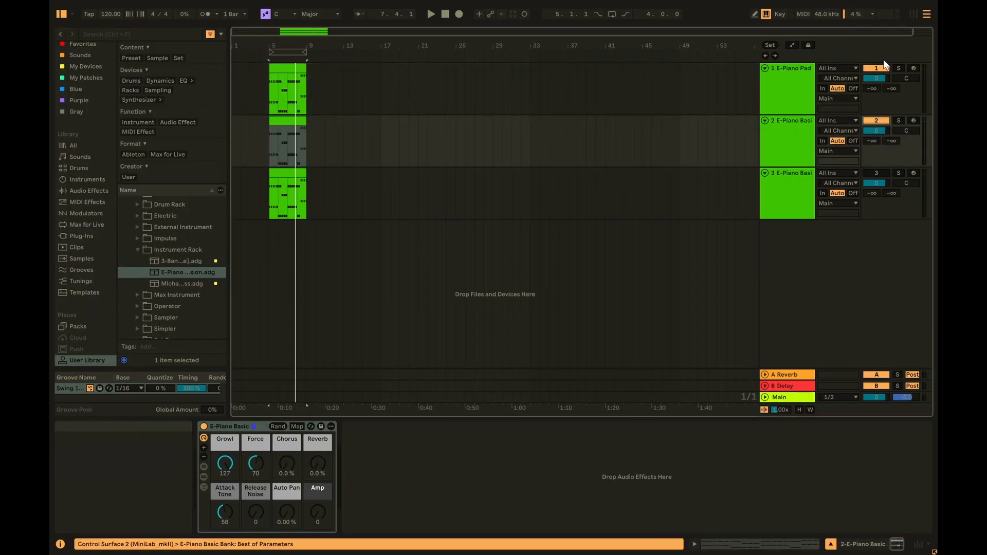
left_click(877, 69)
left_click(289, 118)
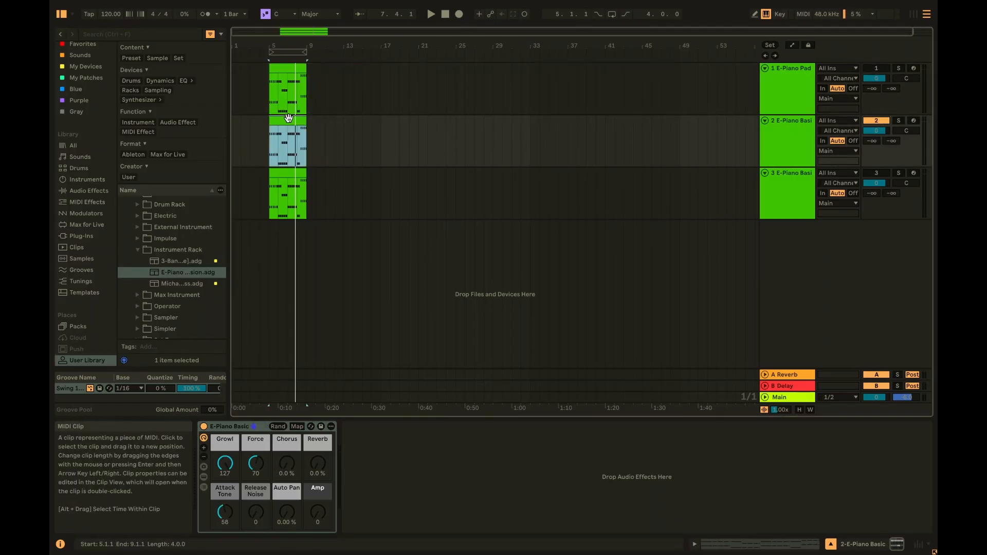
double_click(288, 118)
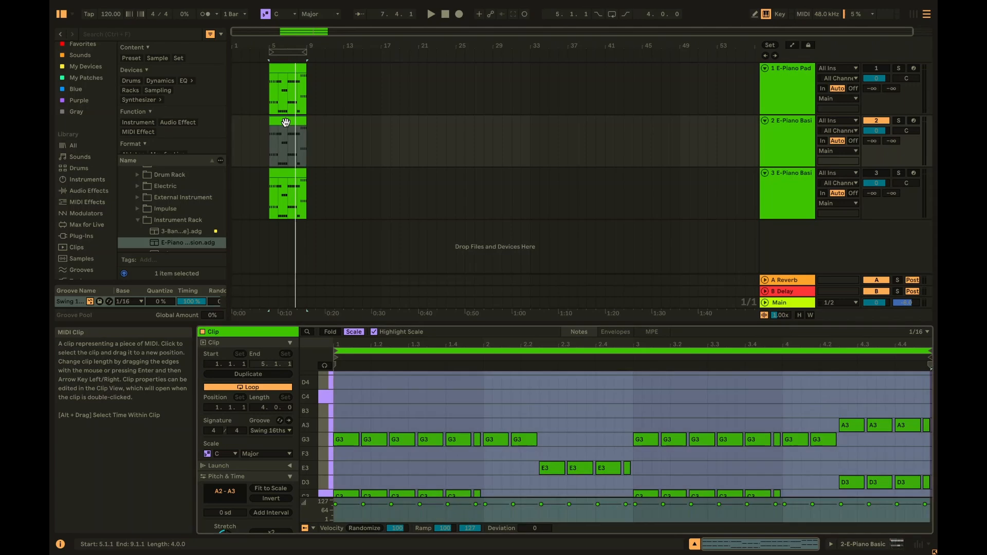
key("shift+Tab")
key("space")
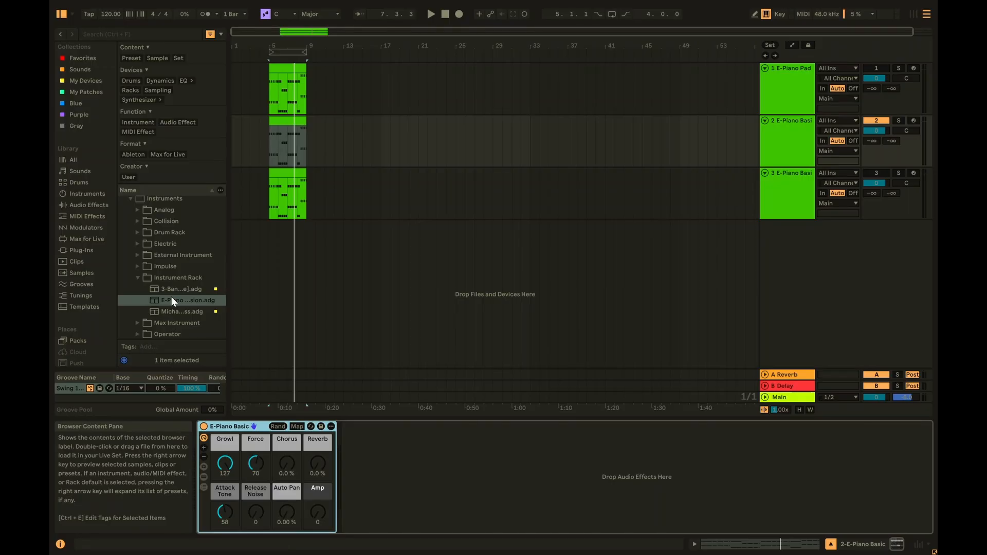
left_click(279, 172)
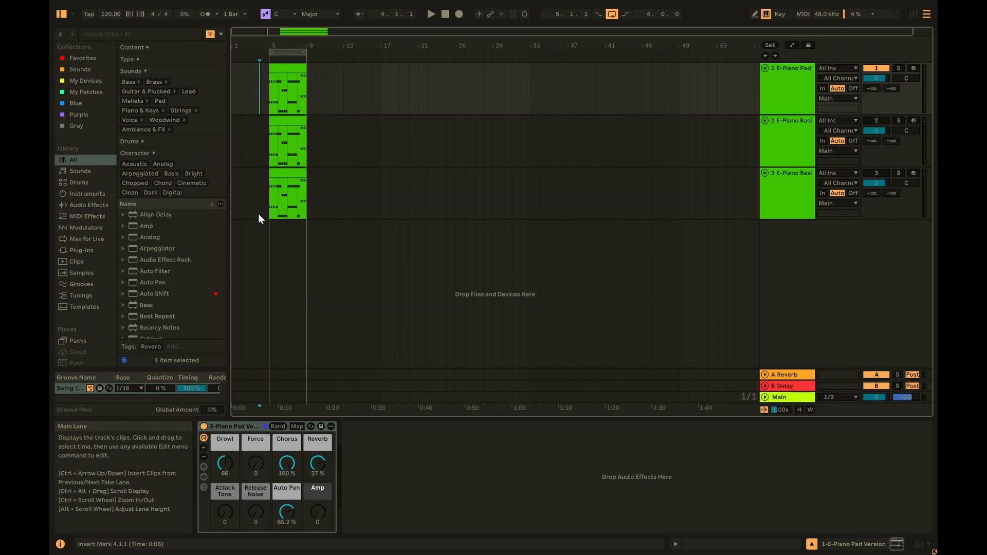
- Search the browser for 'reverb' and load Reverb onto the E-Piano Pad track
left_click(119, 34)
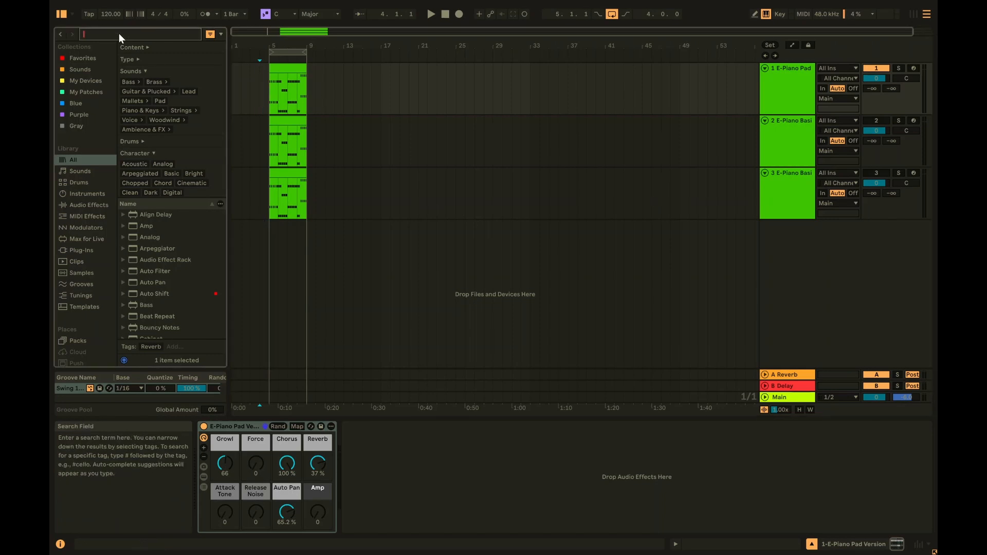
type("reverb")
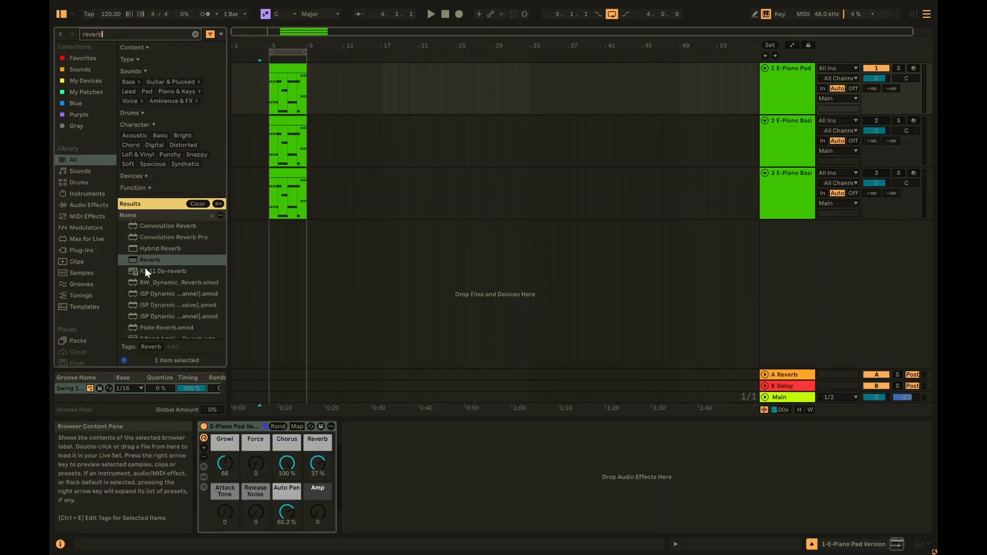
left_click_drag(146, 263, 338, 88)
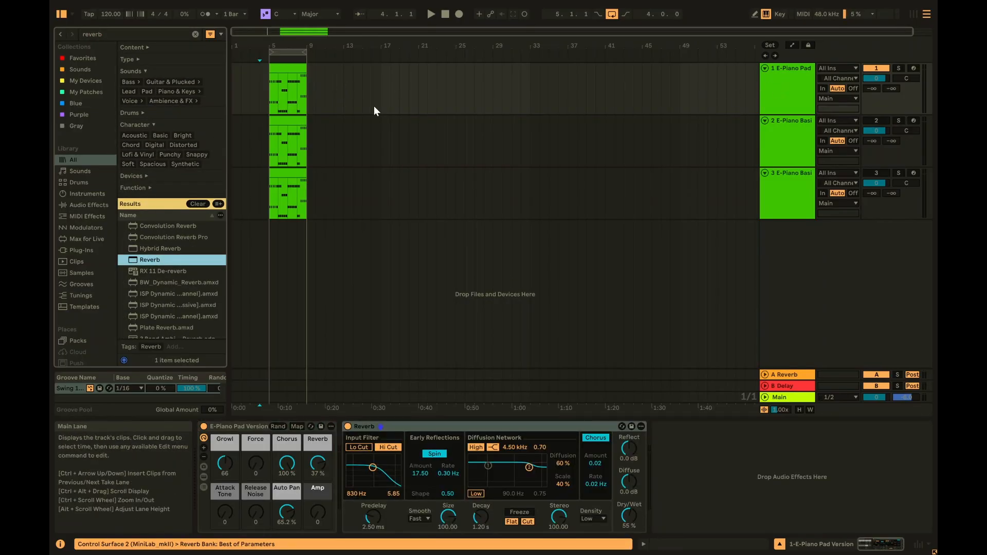
left_click(355, 427)
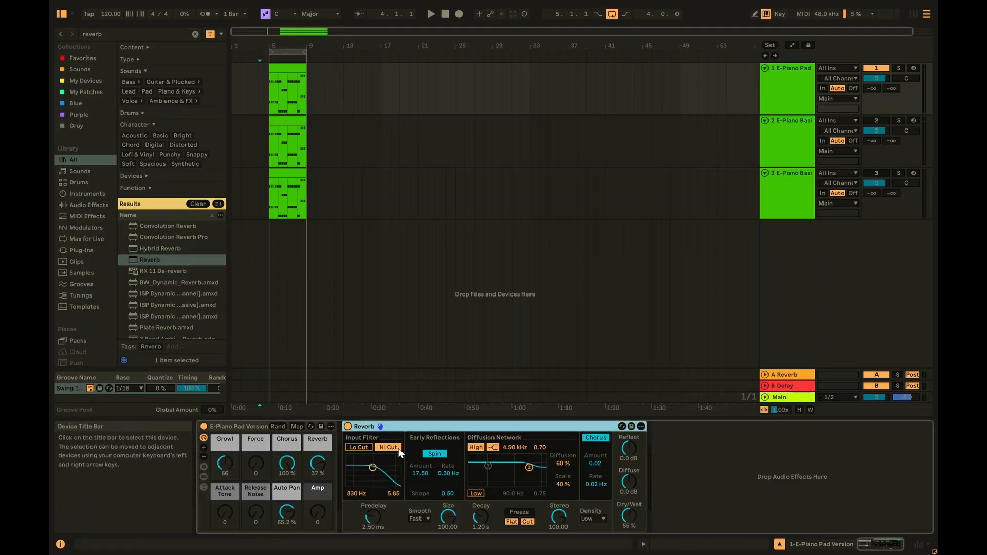
- Set the Reverb decay to 16.9 s, size to 500 and dry/wet to 31%
left_click(627, 519)
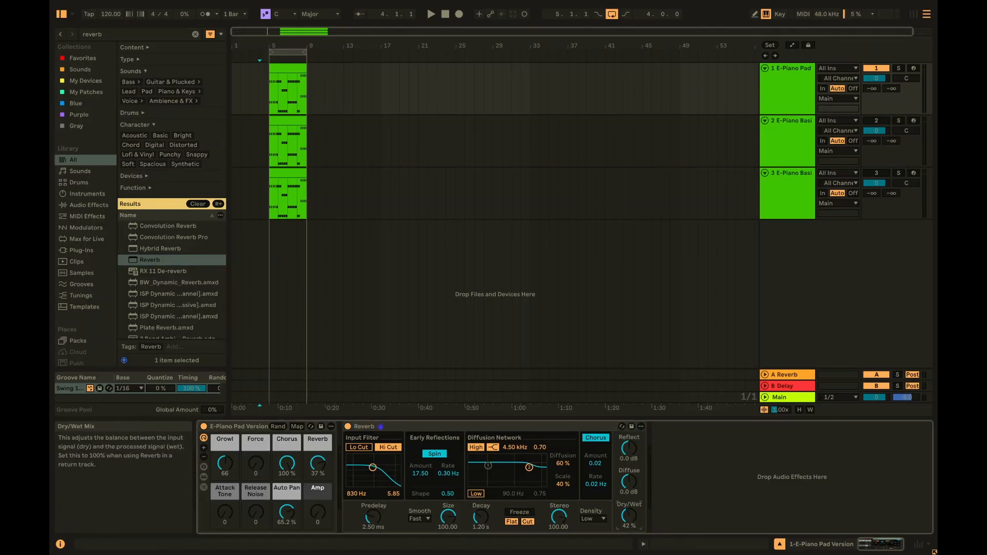
left_click_drag(481, 516, 452, 481)
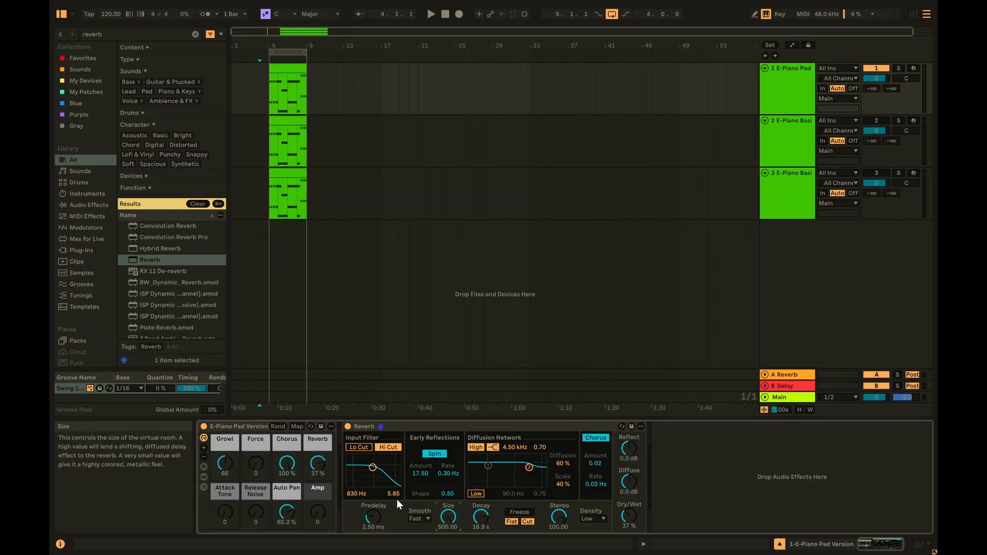
left_click_drag(375, 522, 375, 499)
left_click_drag(619, 522, 620, 529)
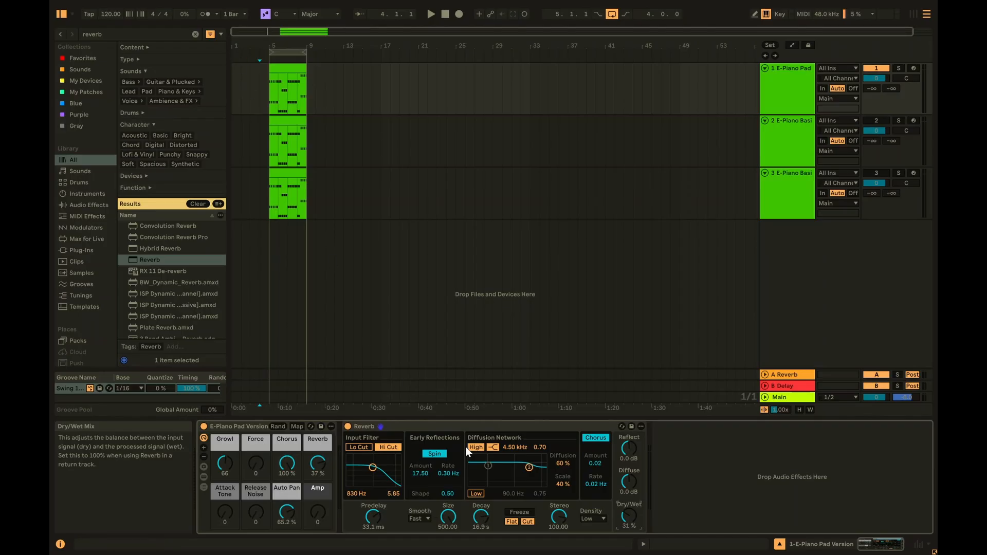
left_click(473, 427)
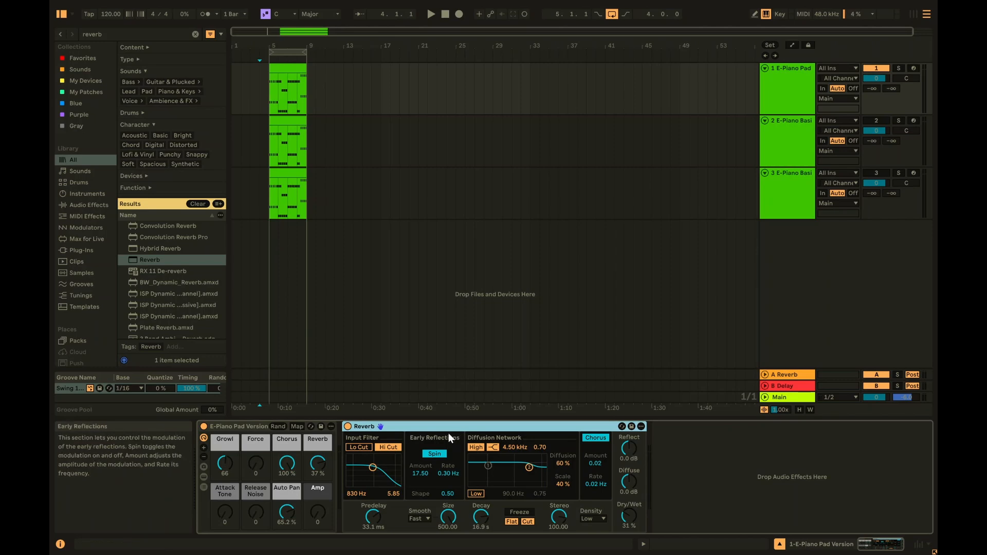
- Audition the clip while widening stereo to 101.90 and lengthening decay to 27.8 s
left_click(282, 67)
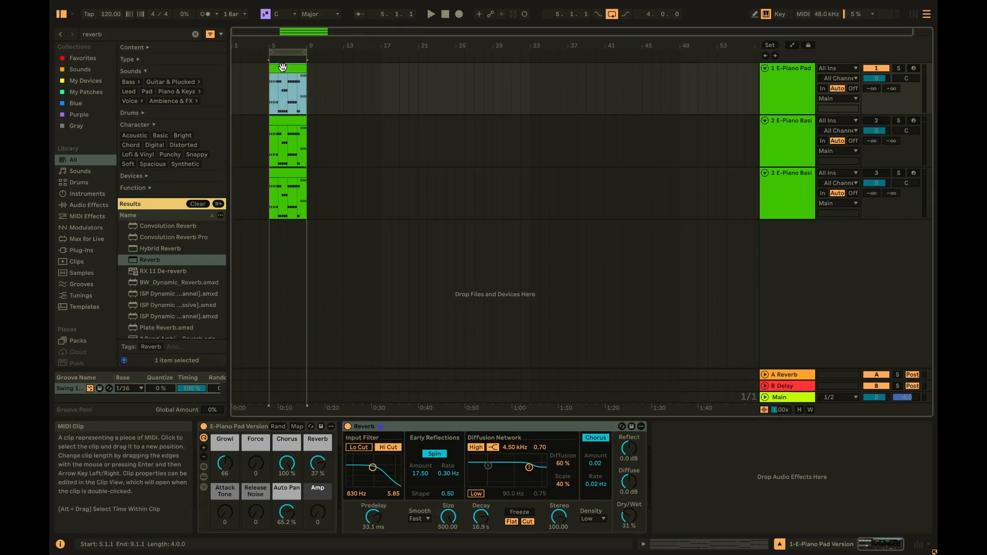
key("space")
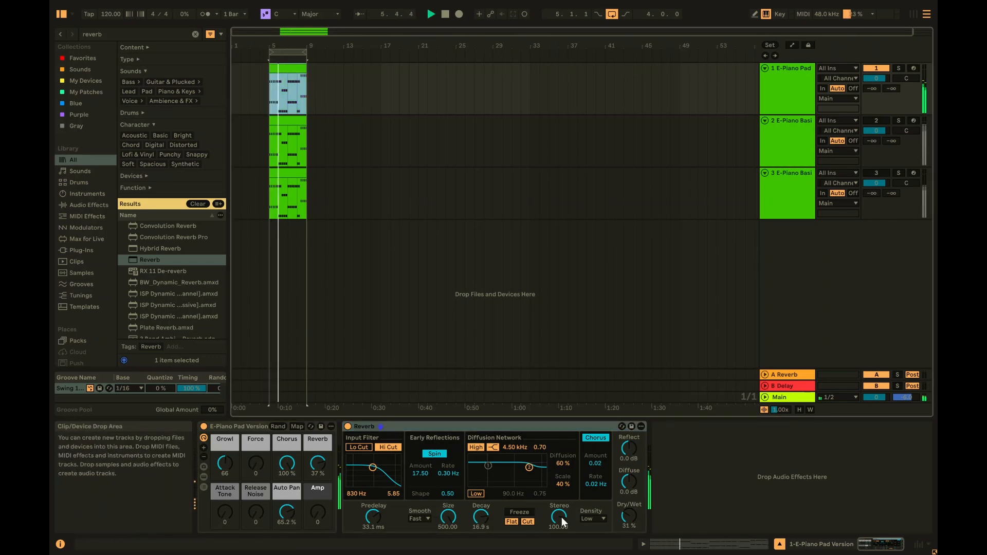
left_click_drag(559, 516, 559, 514)
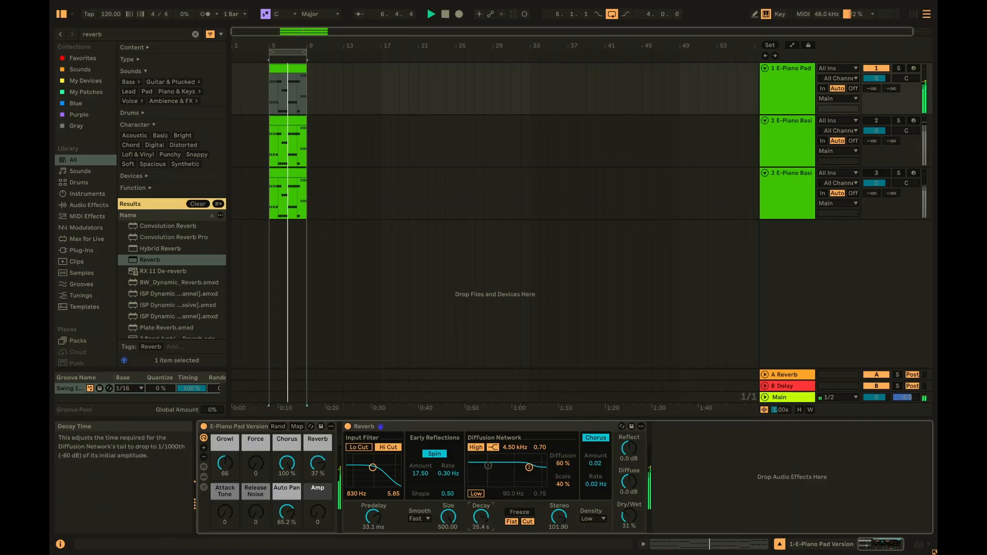
left_click_drag(482, 520, 485, 512)
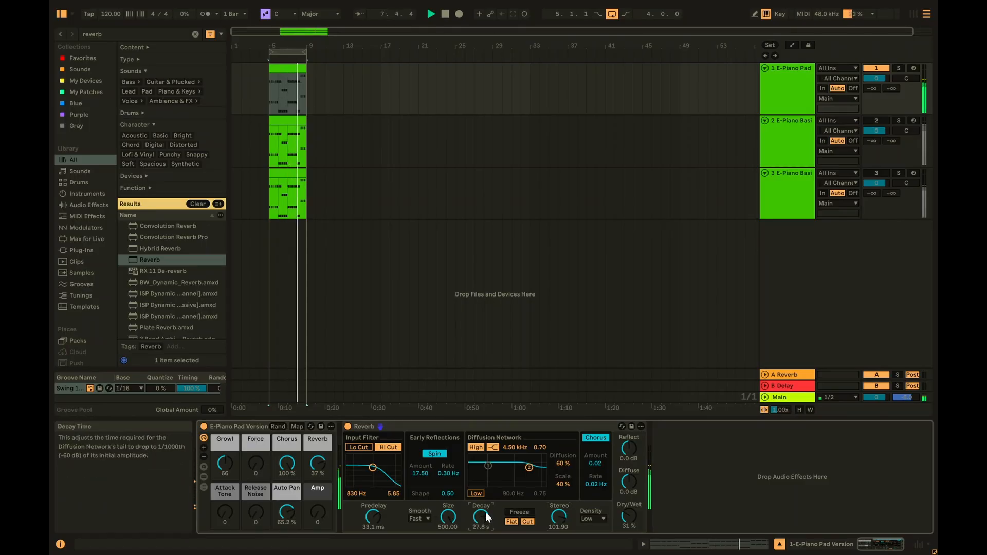
key("space")
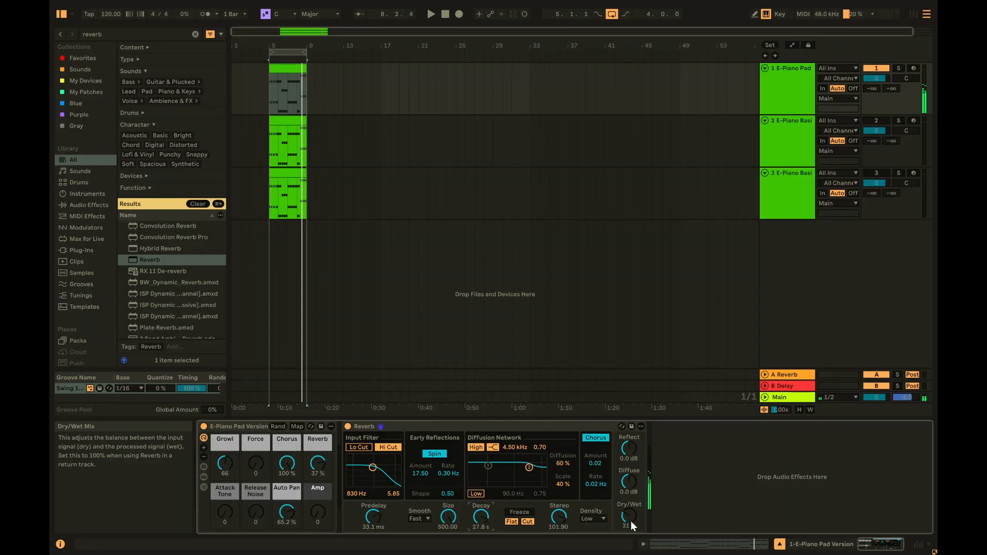
- Save the Reverb settings as the user preset 'Reverb Super Lush'
left_click(632, 427)
key("Return")
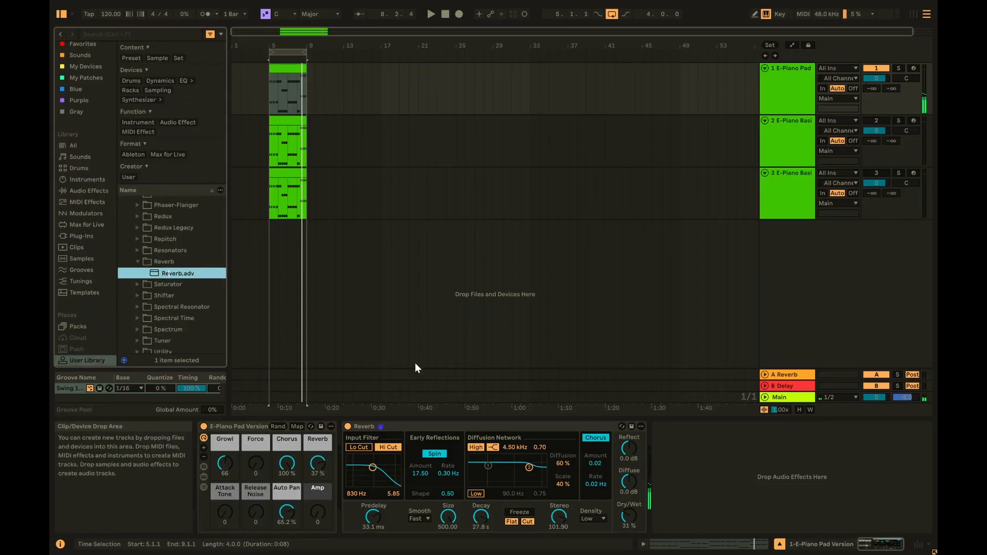
type("Super Lush")
key("Return")
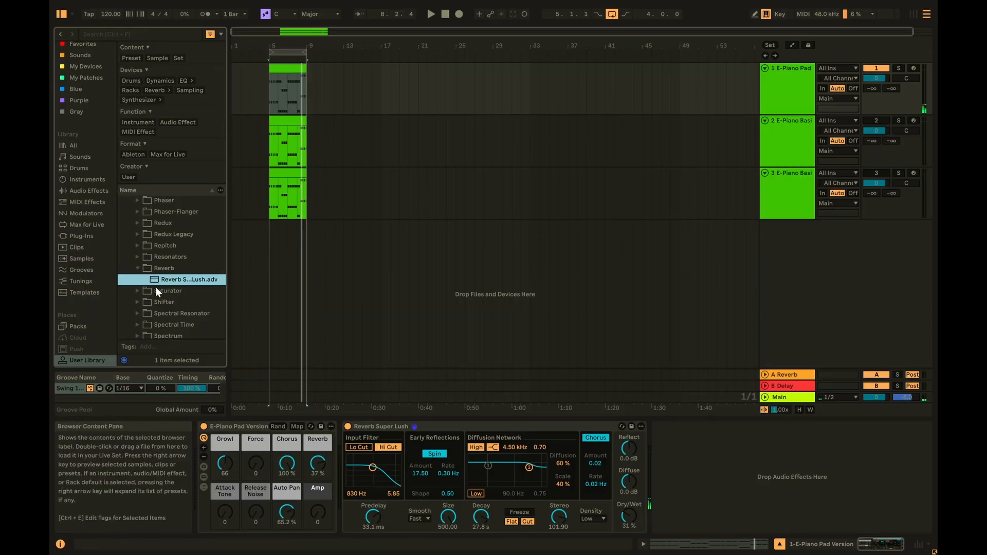
- Load Reverb Super Lush onto track 3, play it back, and mute track 1
left_click_drag(169, 284, 427, 184)
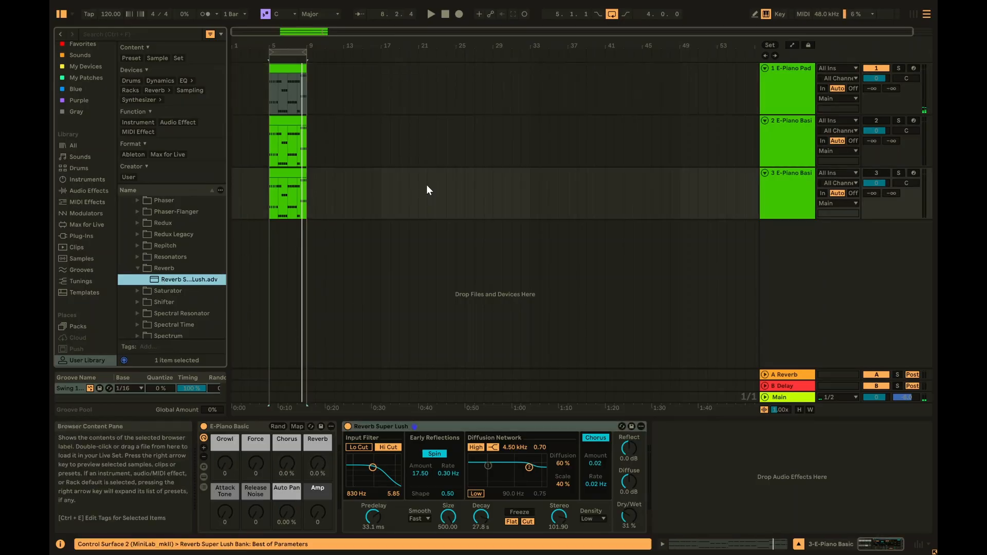
left_click(305, 184)
left_click(788, 190)
key("space")
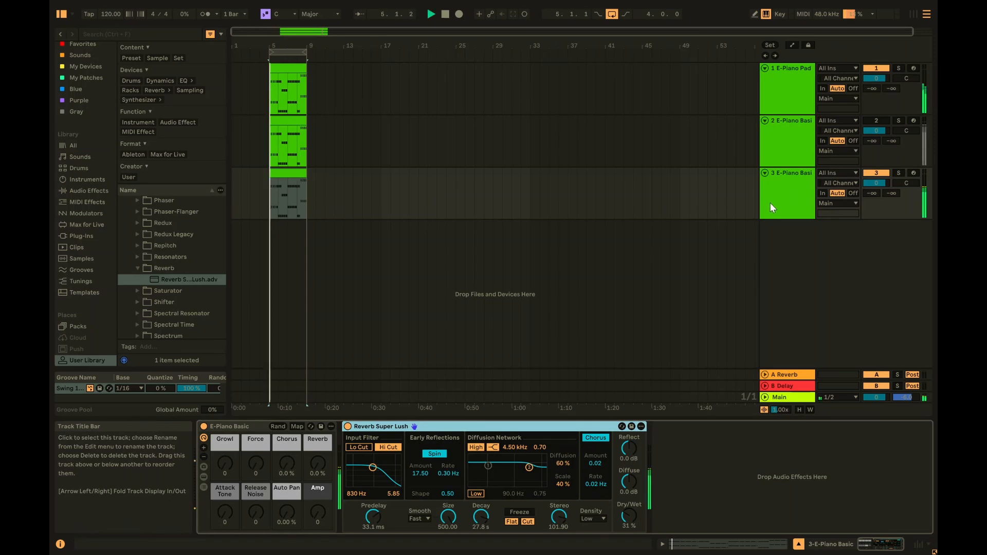
left_click(876, 67)
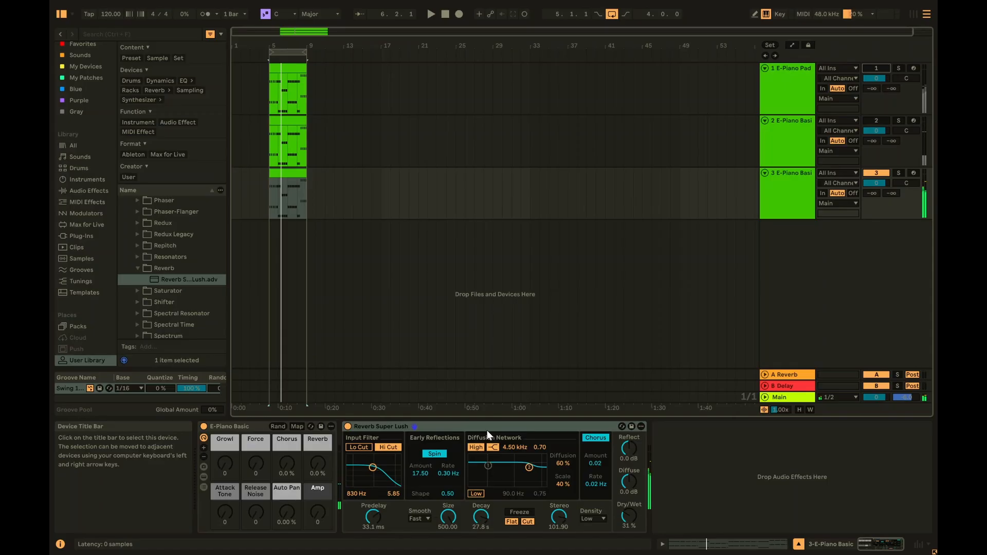
- Open the template set, select the Length clip, and toggle its loop on and off with Ctrl+L
left_click(610, 510)
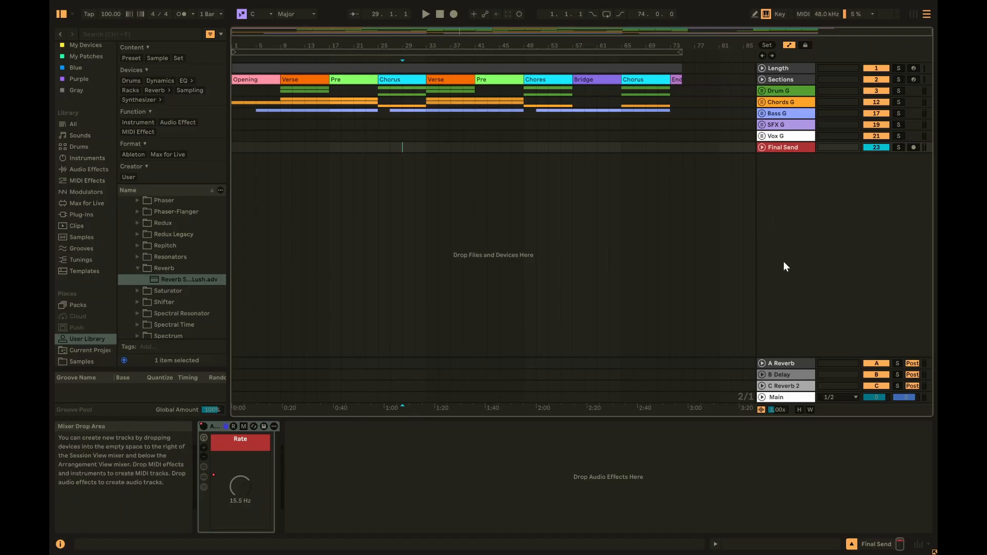
left_click(787, 68)
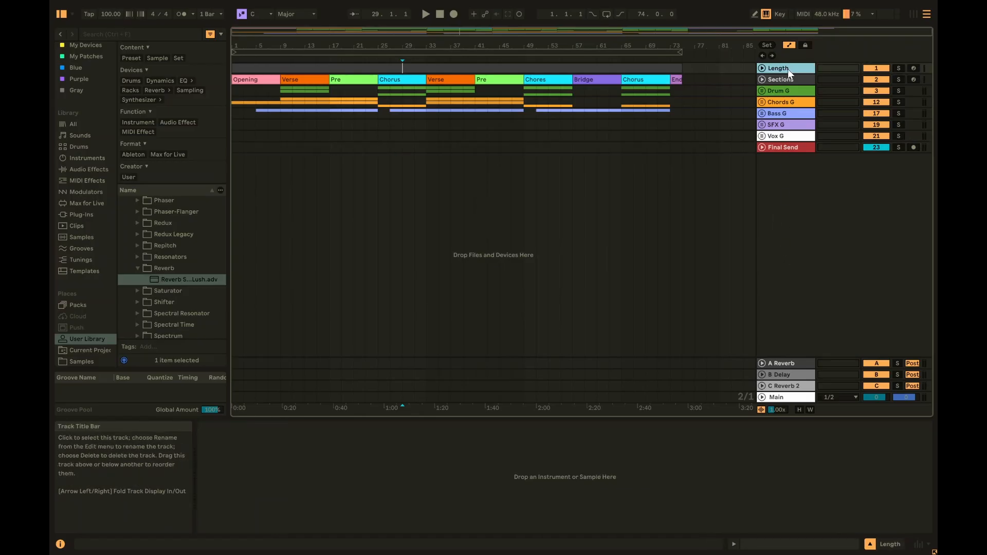
left_click(788, 80)
left_click(780, 67)
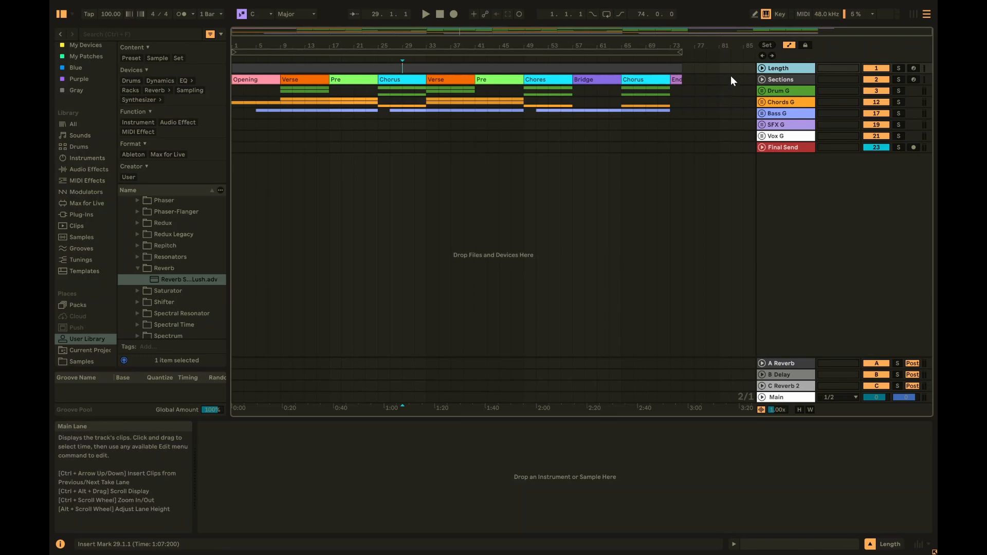
left_click(794, 68)
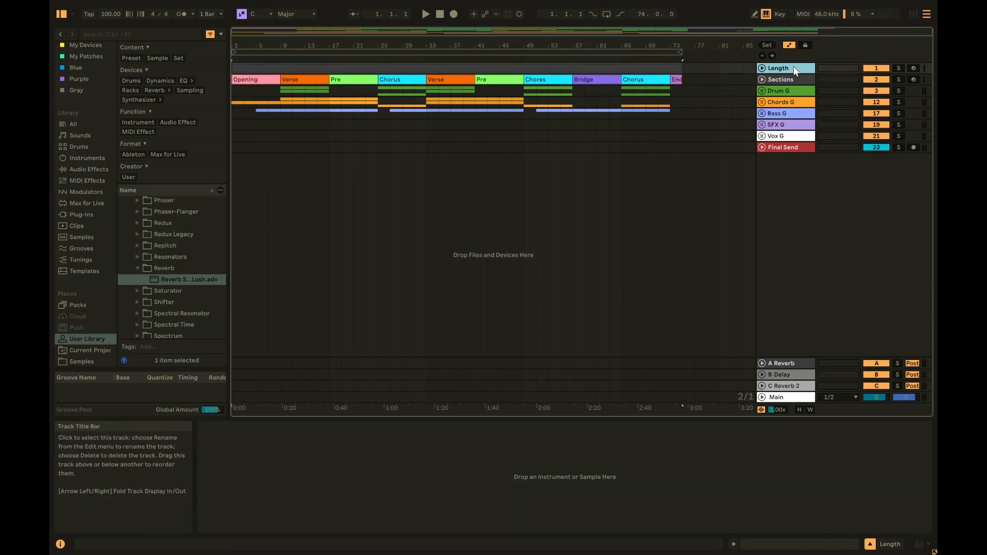
left_click(655, 67)
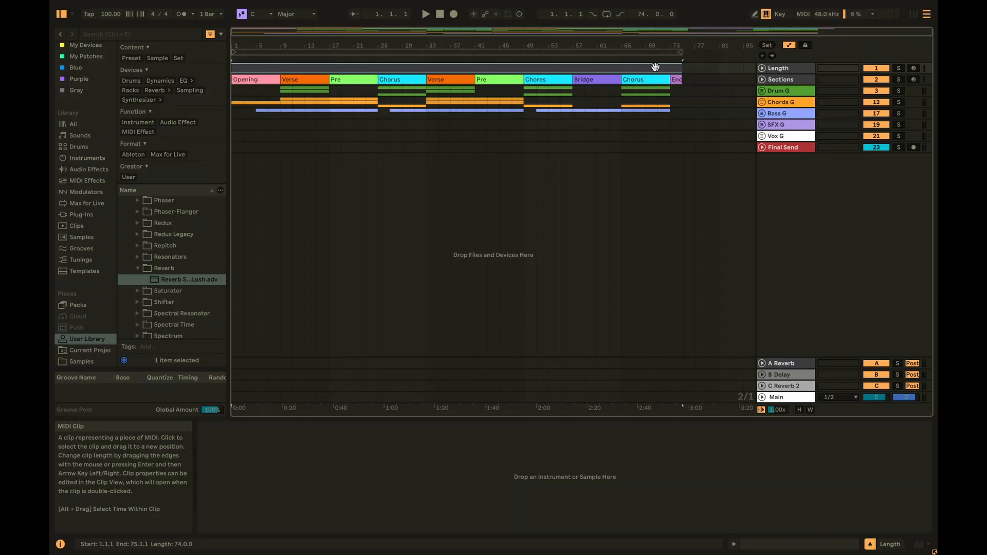
key("ctrl+l")
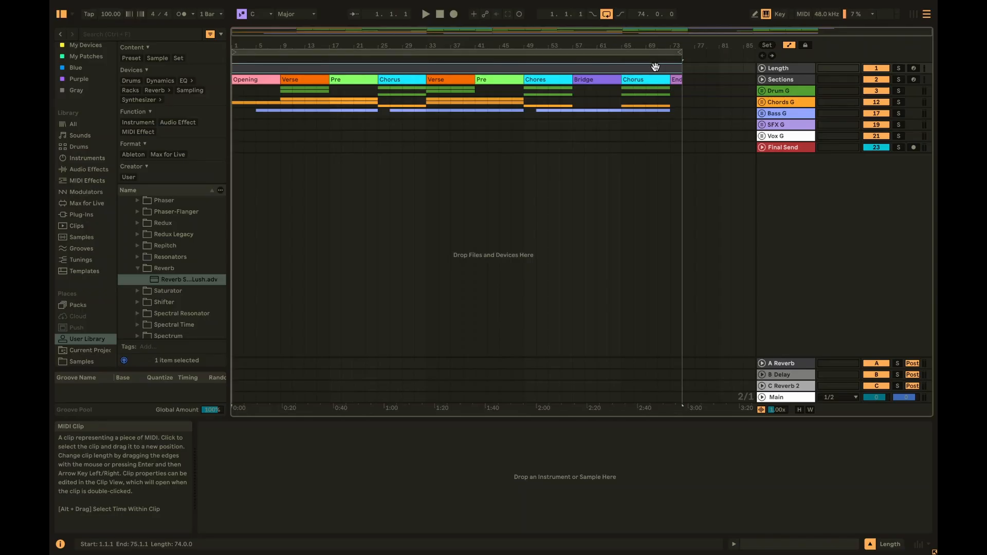
key("ctrl+l")
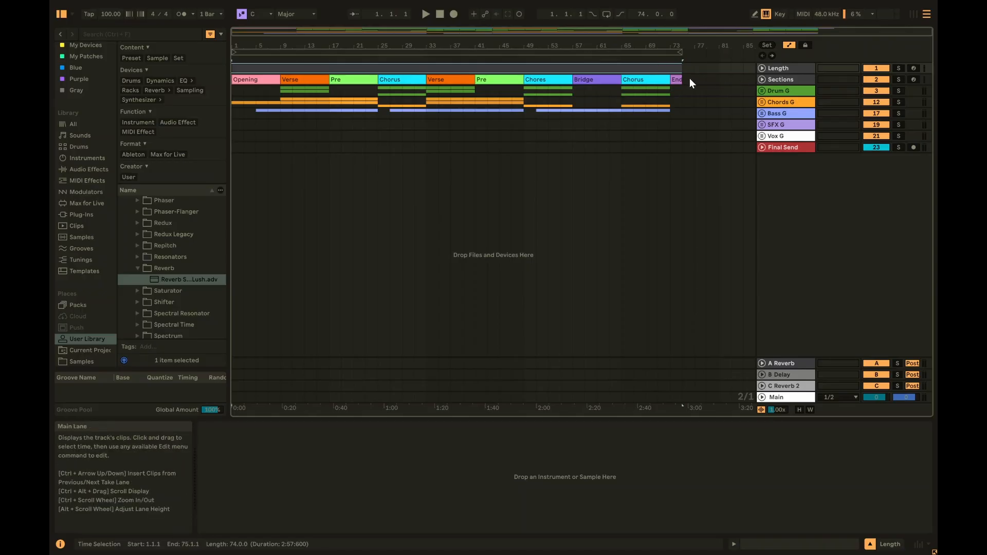
- Step through the Opening, Verse, Pre, Chorus and Bridge section clips up to bar 75
left_click(256, 80)
left_click(297, 81)
left_click(350, 81)
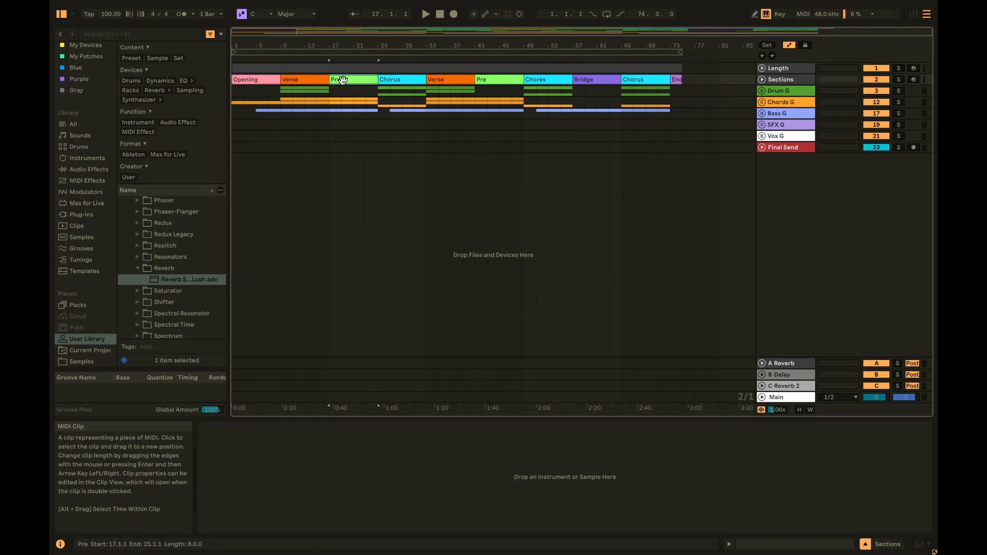
left_click(403, 80)
left_click(446, 80)
left_click(498, 79)
left_click(545, 80)
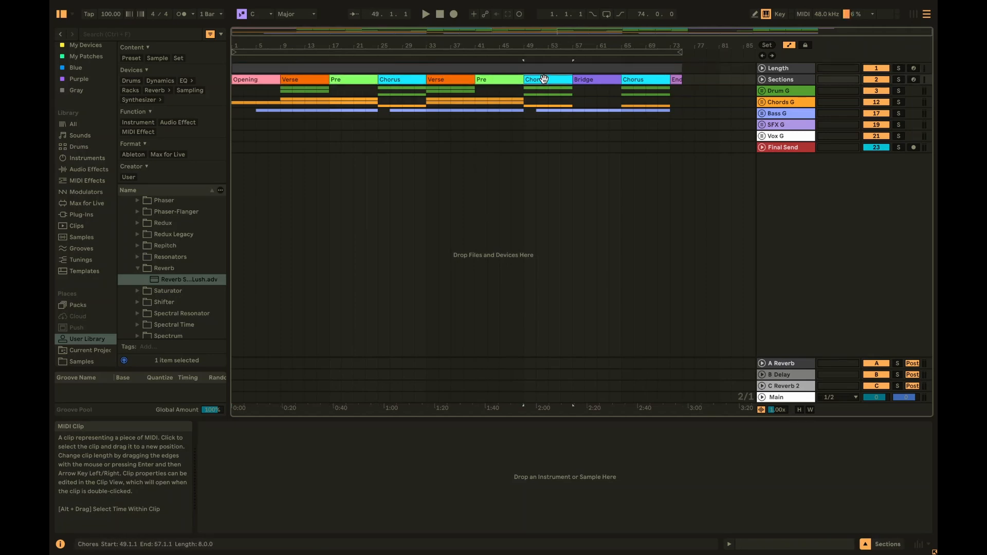
left_click(594, 79)
left_click(683, 81)
left_click(304, 80)
left_click(401, 80)
left_click(447, 80)
left_click(586, 79)
left_click(635, 79)
left_click(688, 79)
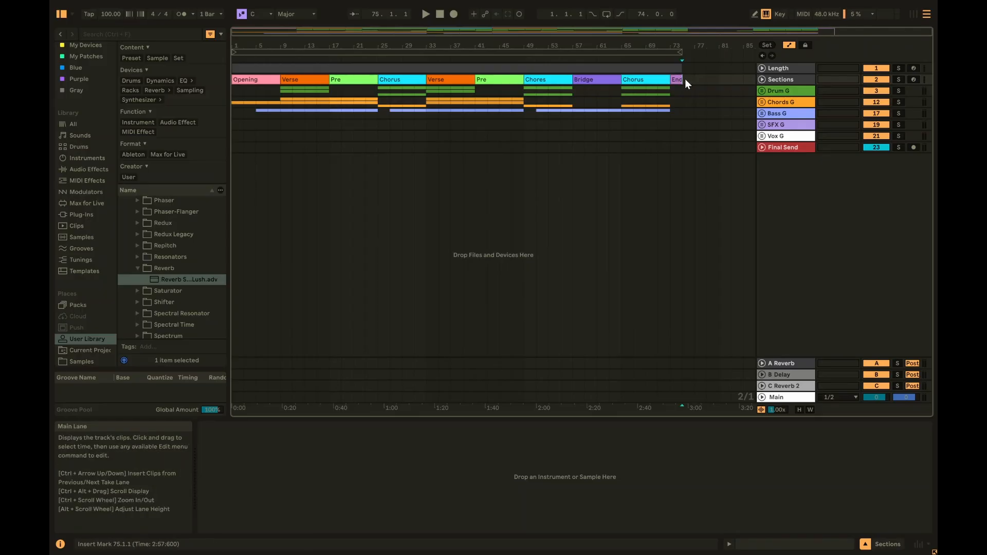
- Loop the first Chorus (bars 25–33), then loop the whole Length clip, toggling looping off after each
left_click(403, 80)
key("ctrl+l")
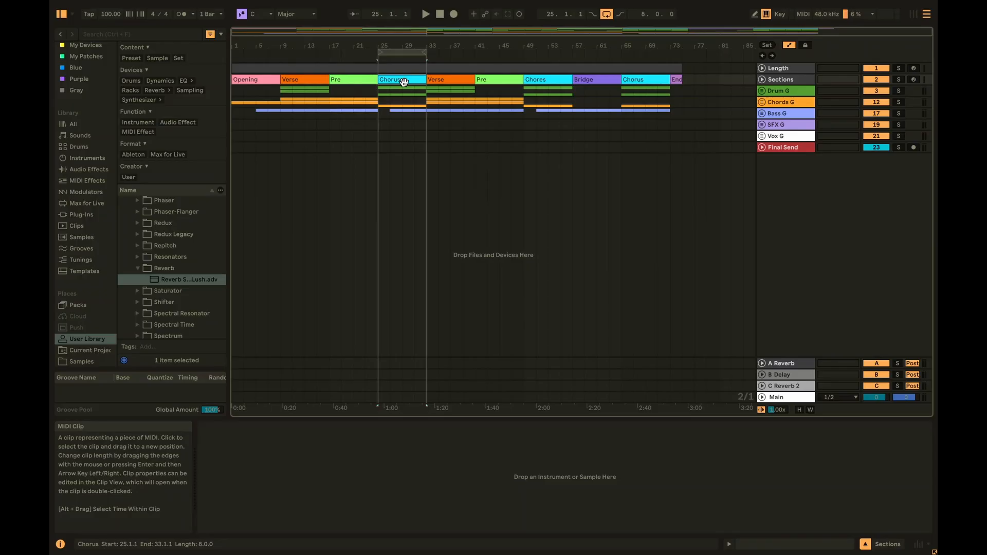
key("ctrl+l")
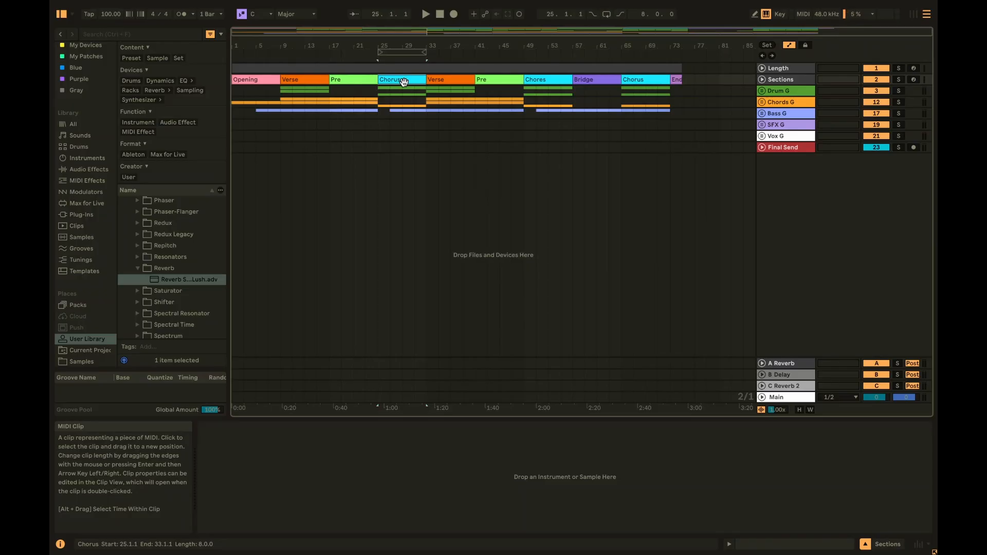
left_click(424, 70)
key("ctrl+l")
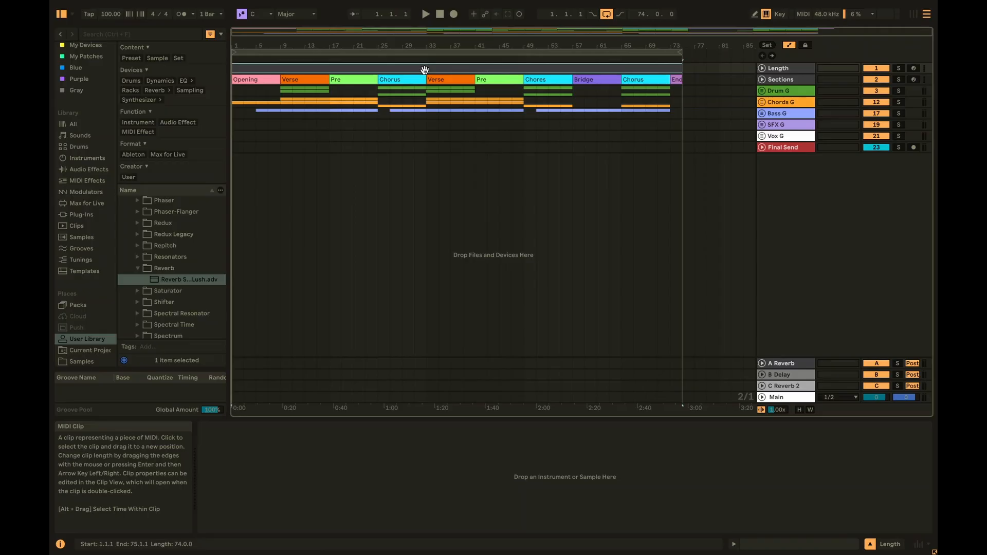
key("ctrl+l")
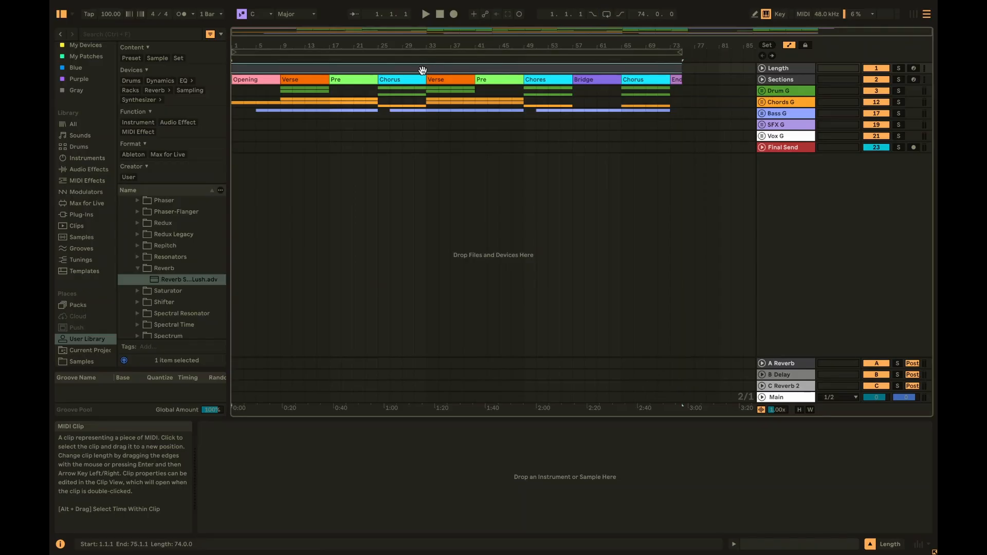
- Add locators named Pre at bar 17 and Chours at bar 25
right_click(329, 61)
left_click(345, 90)
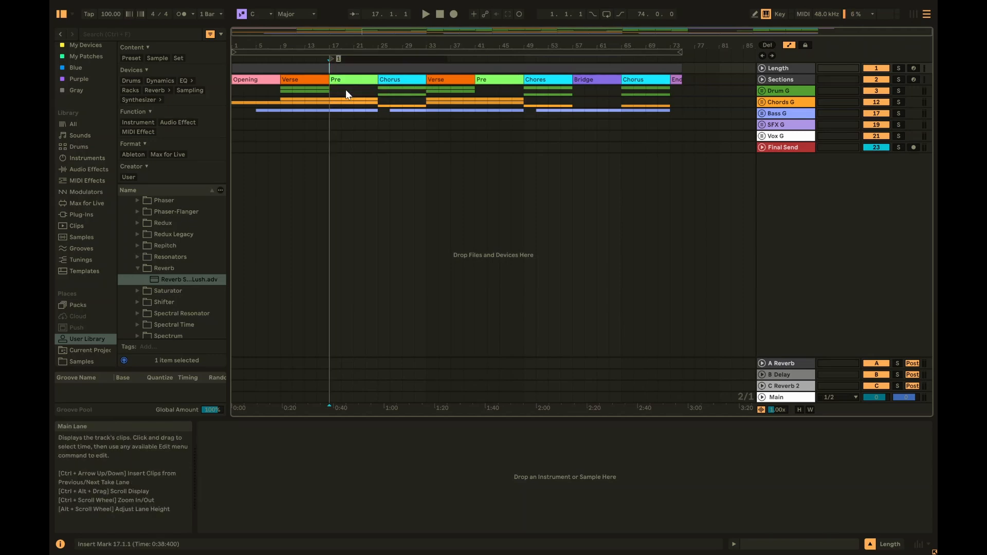
type("Pre")
key("Return")
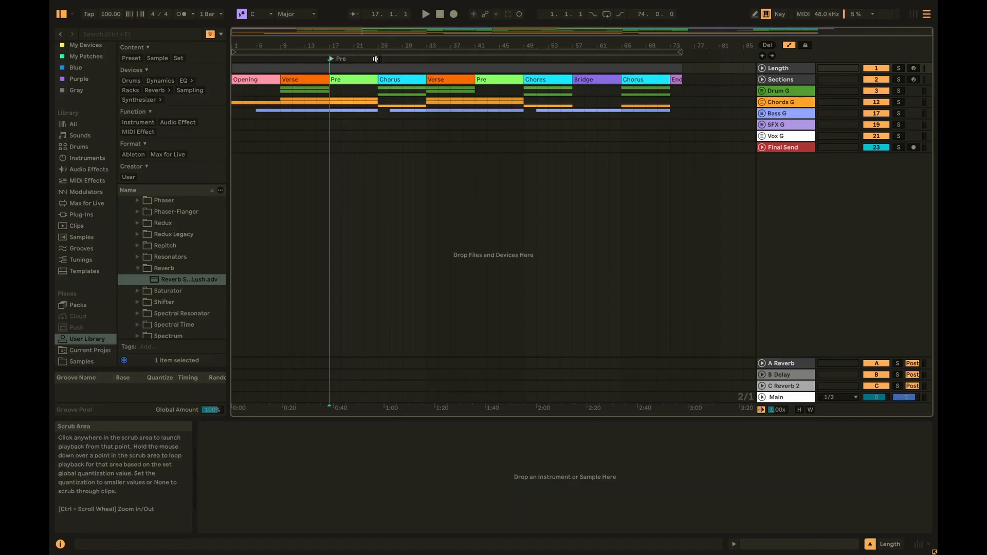
right_click(377, 59)
left_click(398, 91)
type("C")
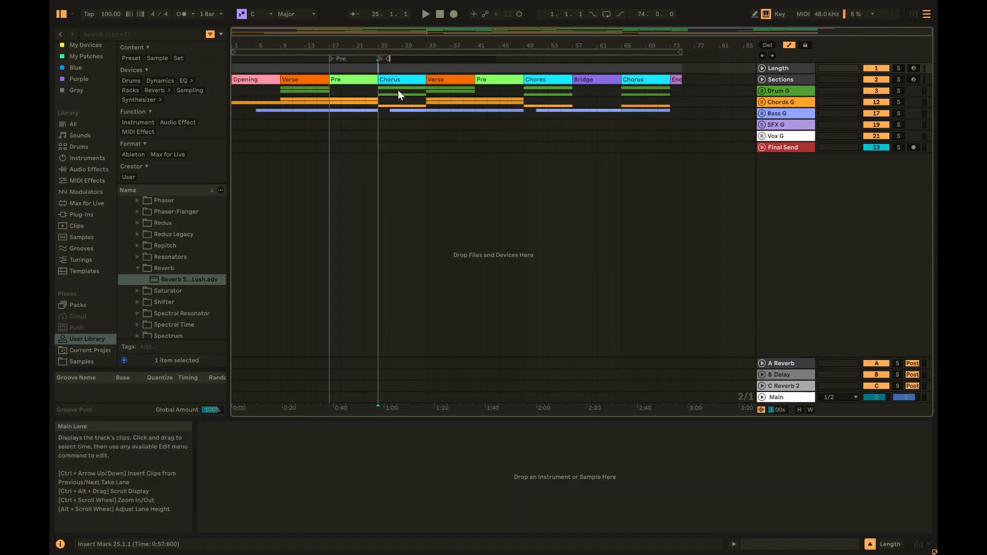
type("hours")
key("Return")
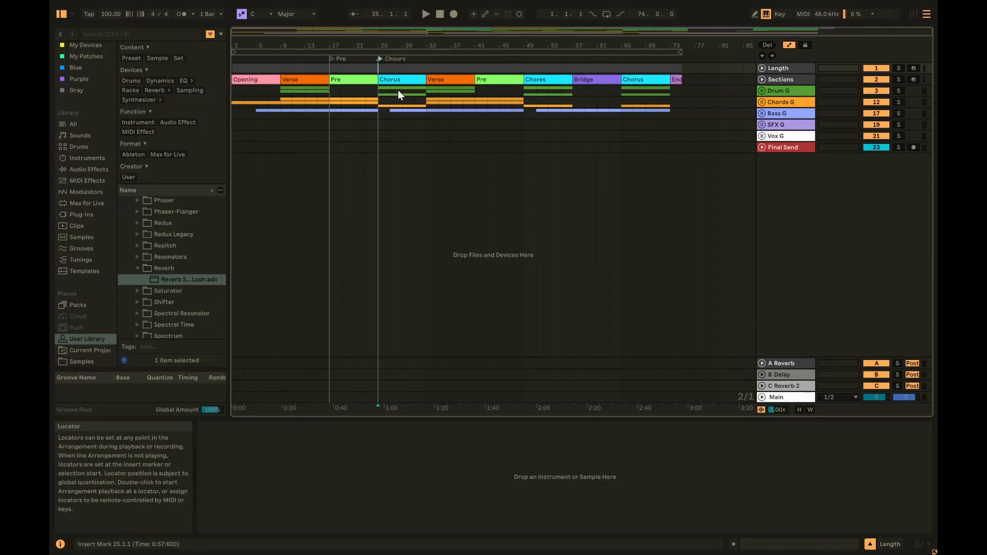
- Loop from the Pre locator, then loop the whole song via the Length clip
right_click(337, 59)
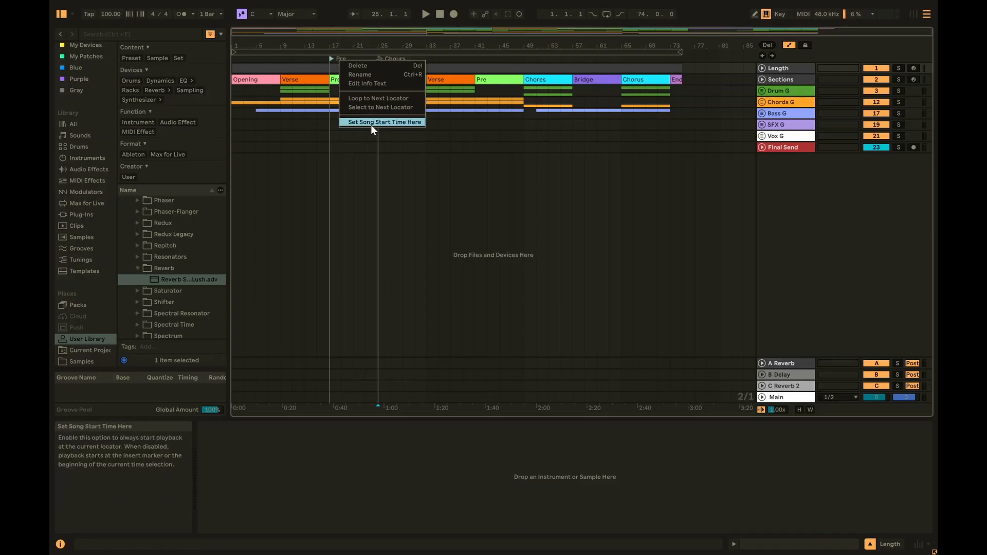
left_click(371, 99)
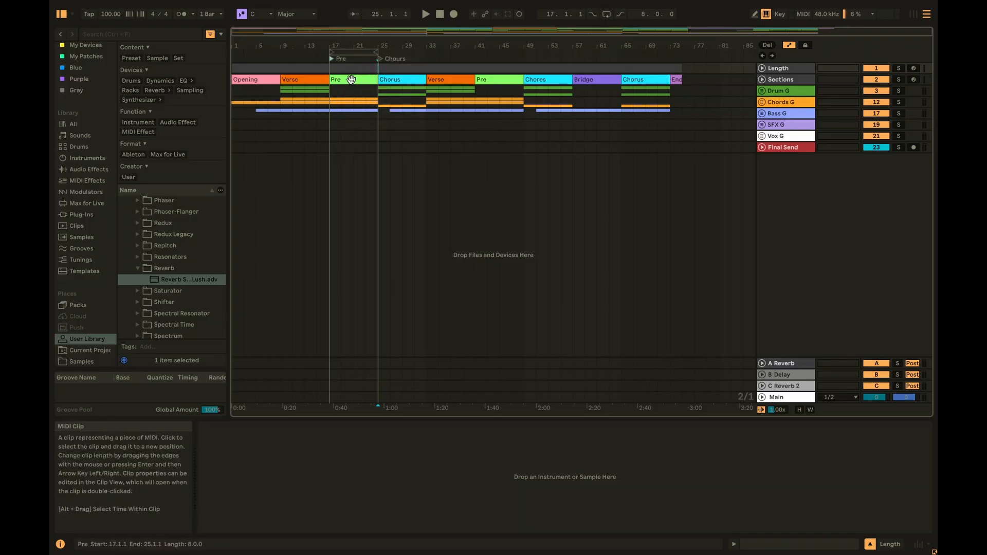
left_click(351, 79)
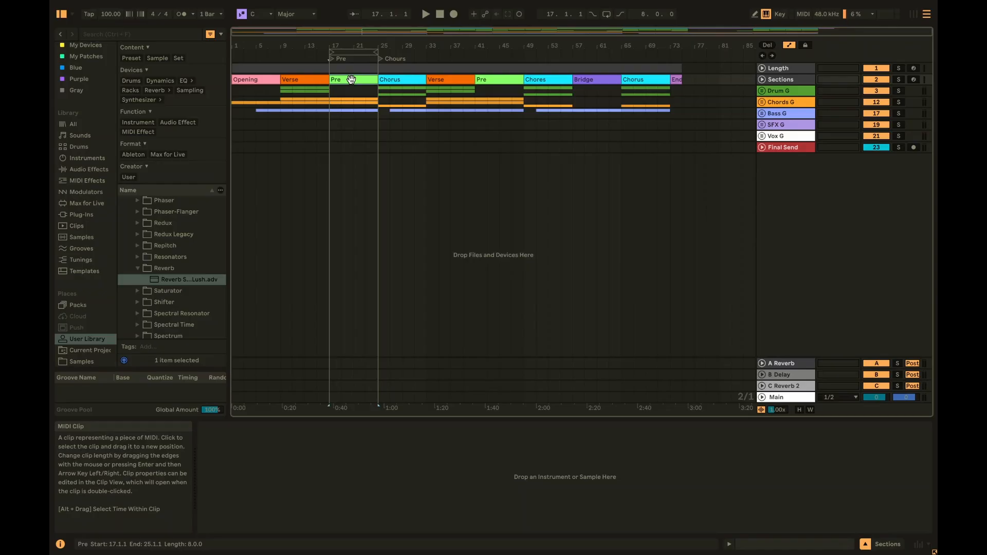
left_click(351, 64)
key("ctrl+l")
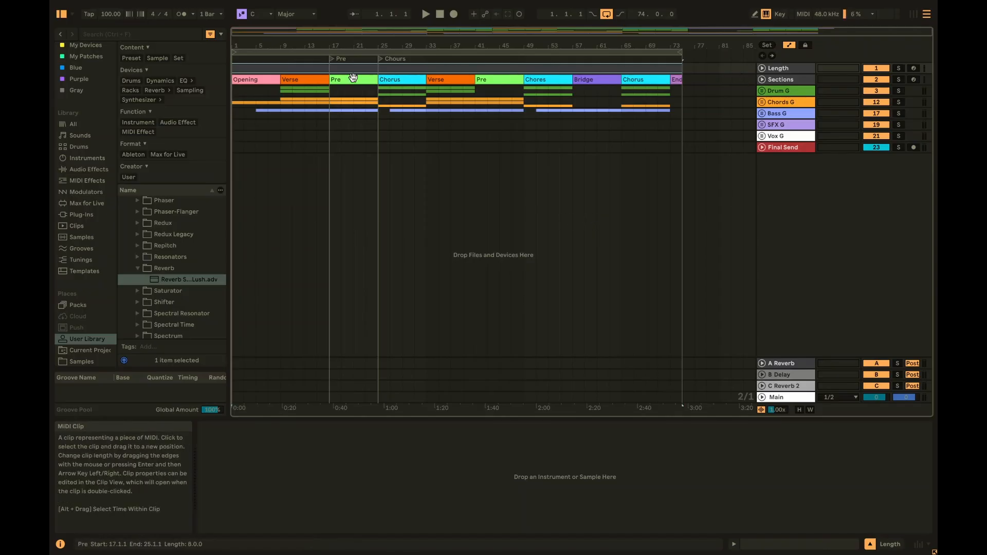
left_click(331, 60)
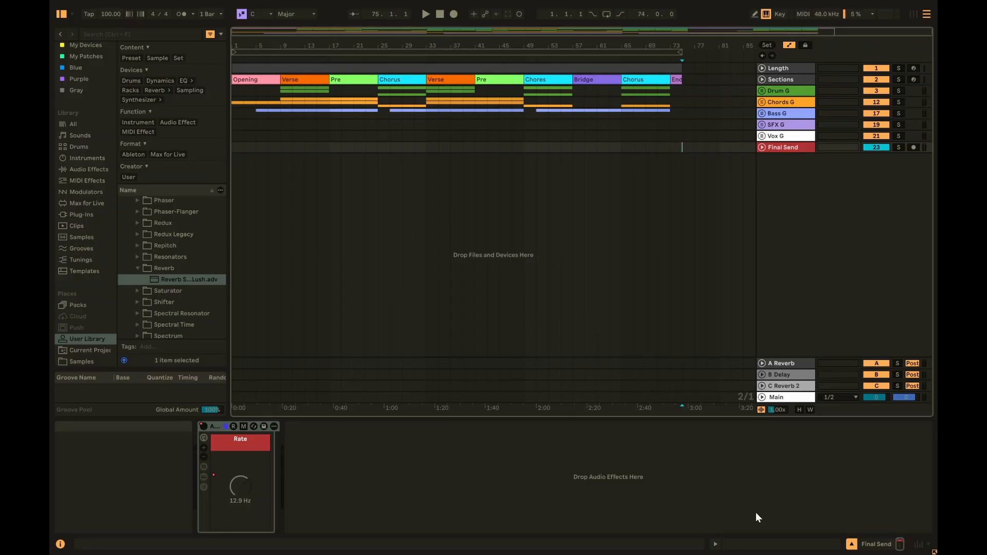
- Expand the Chords G group to show its two Chords and two Serum 2 tracks
left_click(762, 101)
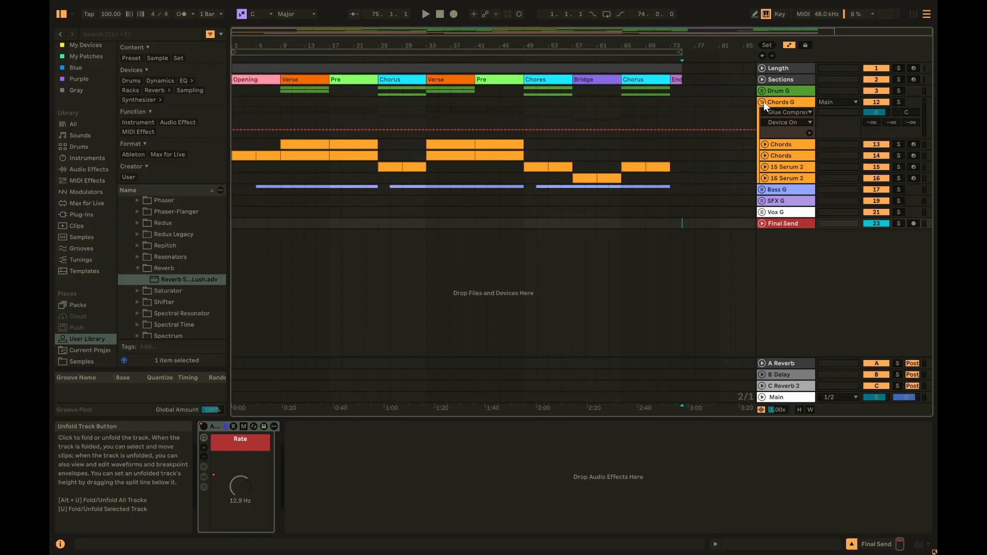
- Unfold 15 Serum 2, show its Track Volume automation, and set its volume to -6 dB
left_click(764, 167)
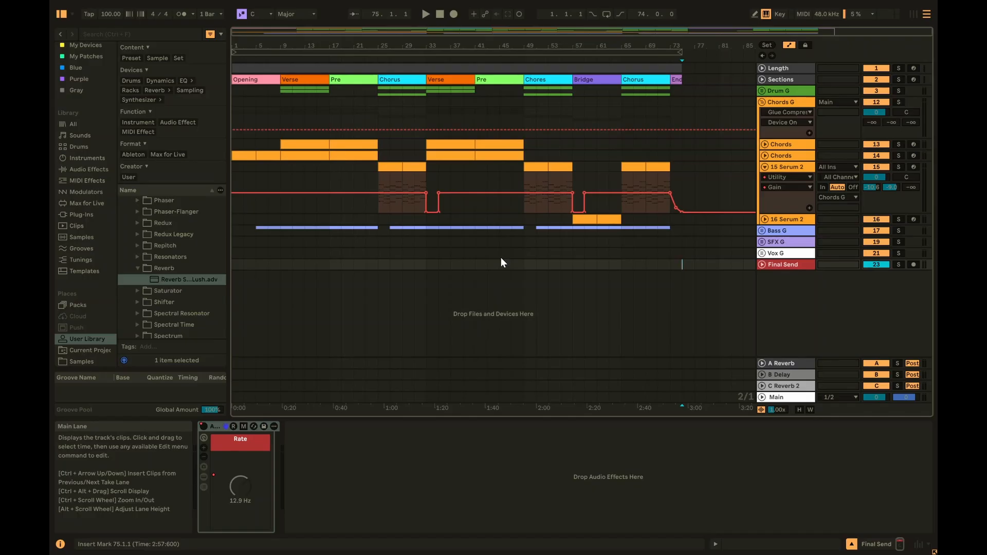
left_click(876, 177)
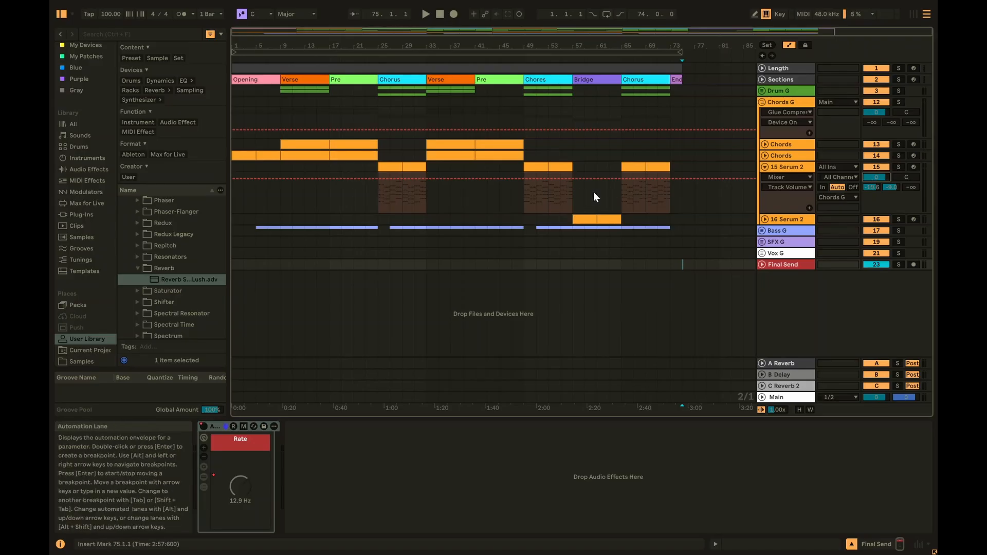
left_click(791, 168)
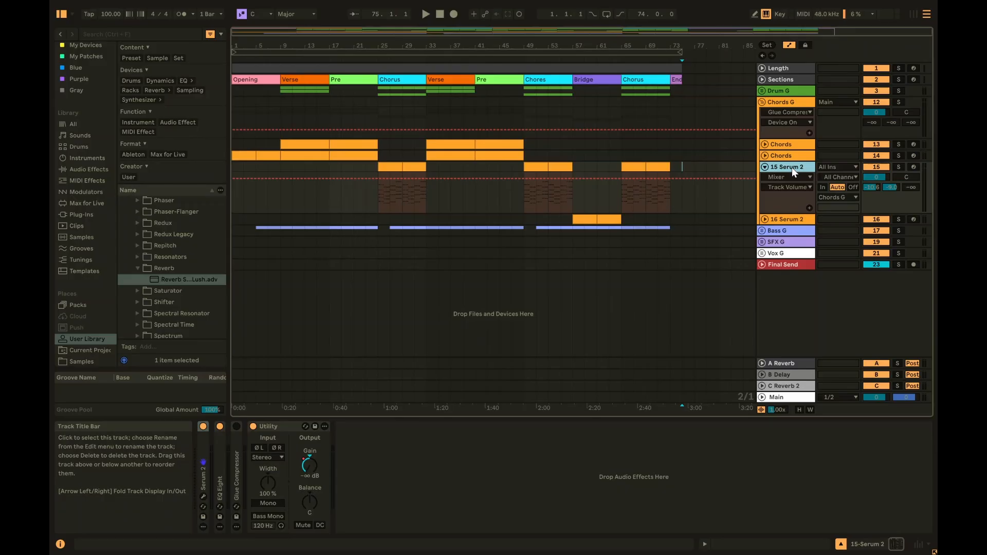
left_click(876, 177)
type("-6")
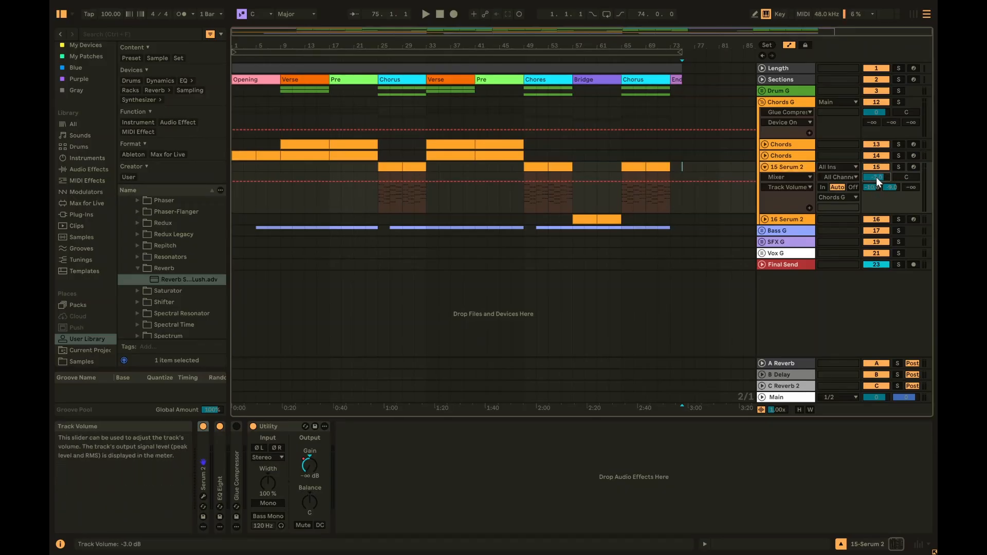
key("Down")
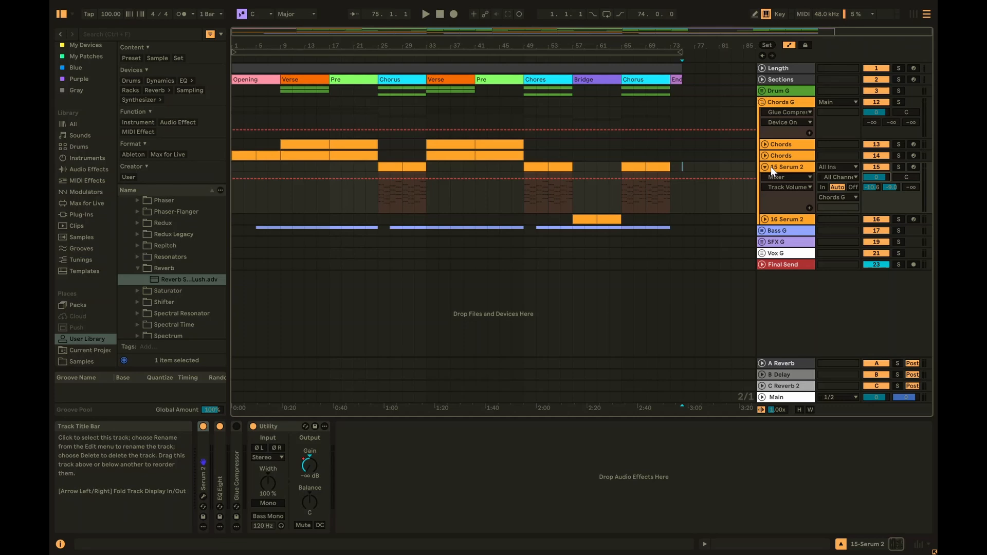
- Show the Utility Gain automation, then switch the lane back to track volume at 0 dB
left_click(278, 427)
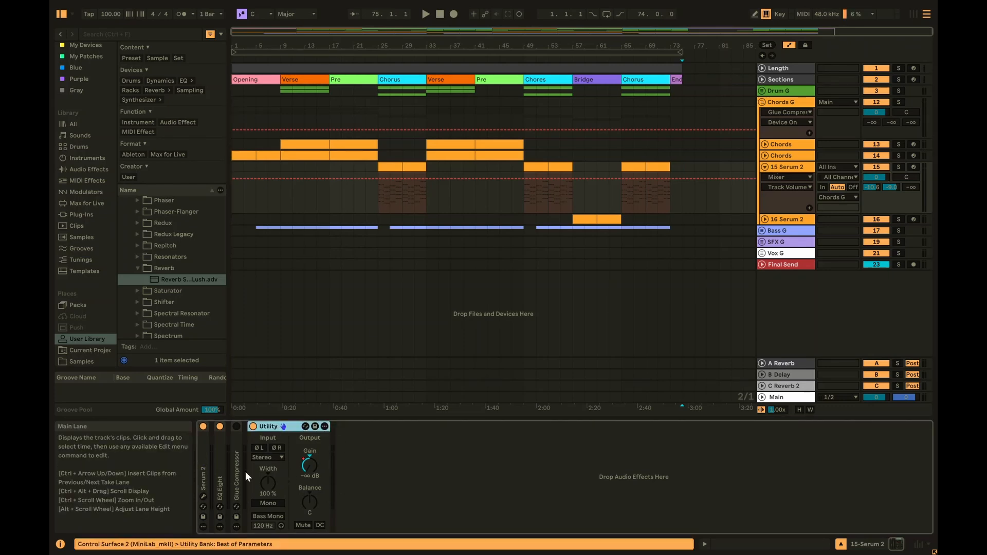
left_click(309, 466)
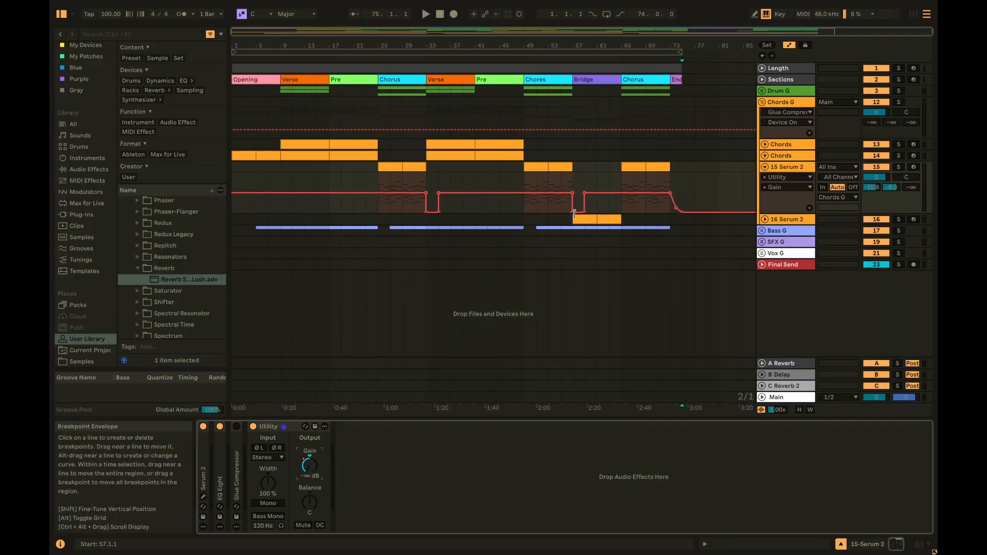
left_click(875, 176)
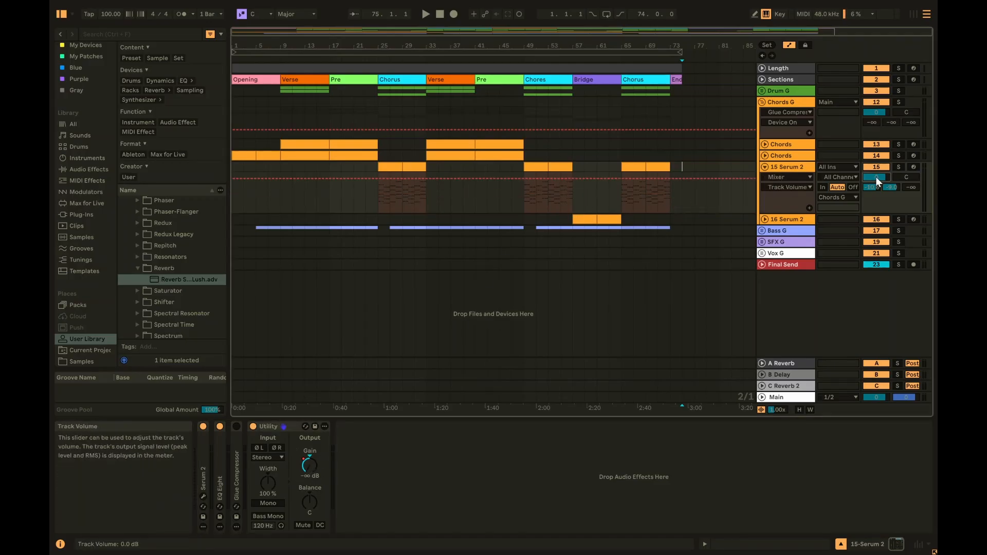
left_click_drag(875, 177, 875, 174)
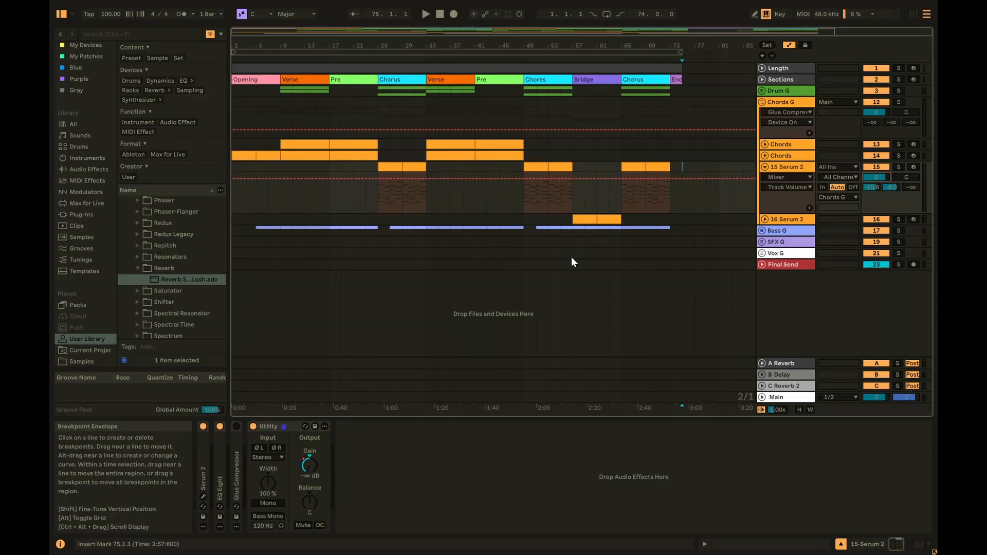
- Play from bar 49 while stepping the track volume down and back up to 0 dB
left_click(520, 193)
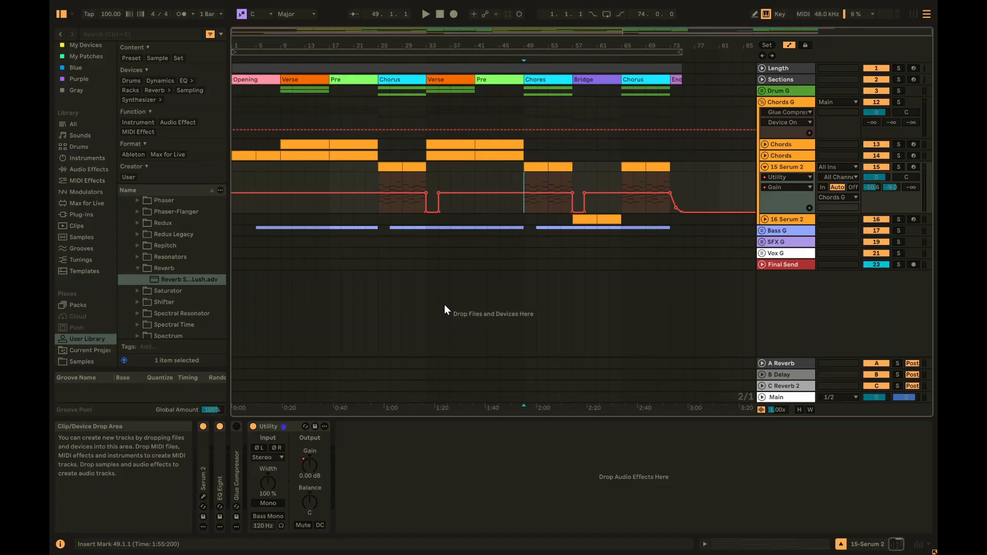
key("space")
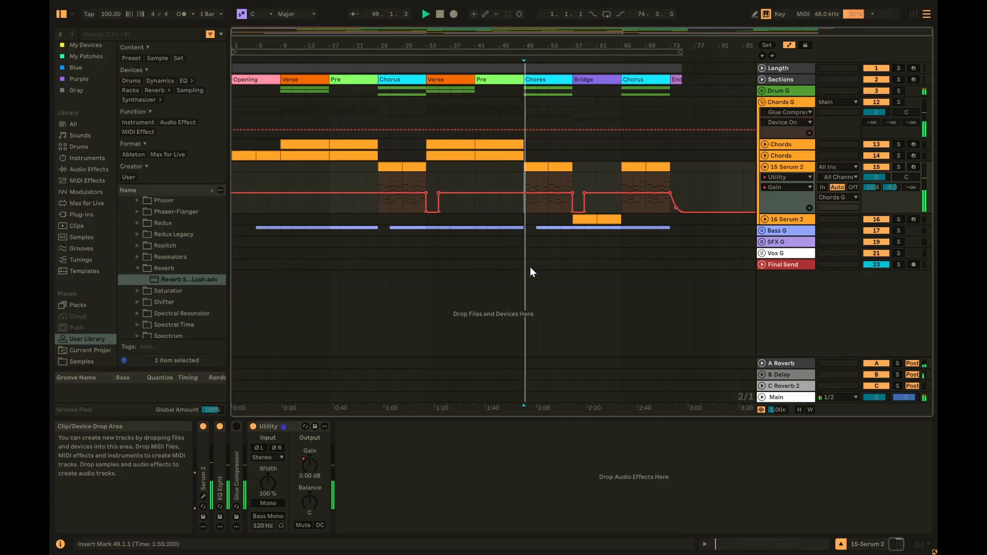
left_click(877, 177)
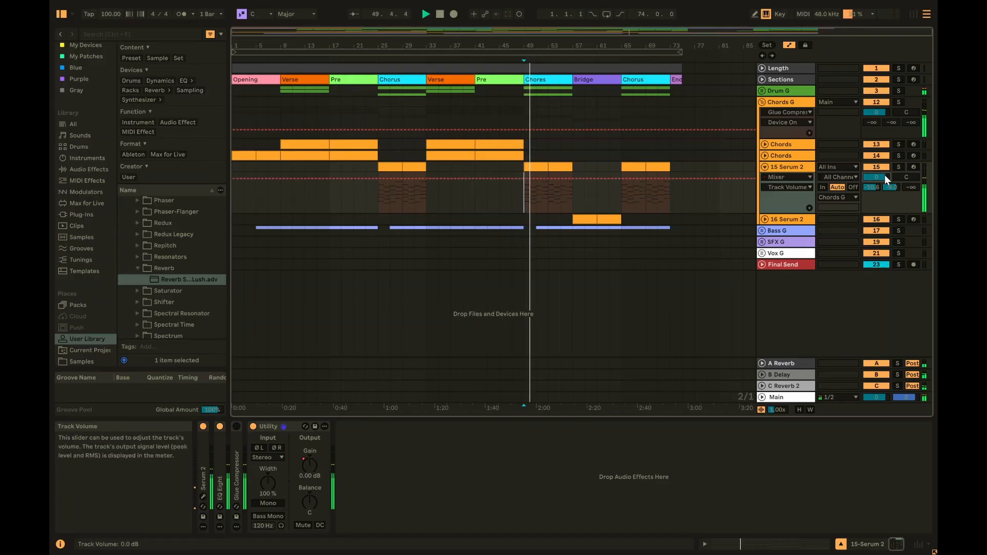
key("Down")
key("Down")
key("Down")
key("Down")
key("Down")
key("Down")
key("Down")
key("Down")
key("Down")
key("Down")
key("Down")
key("Down")
key("Down")
key("Down")
key("Down")
key("Down")
key("Down")
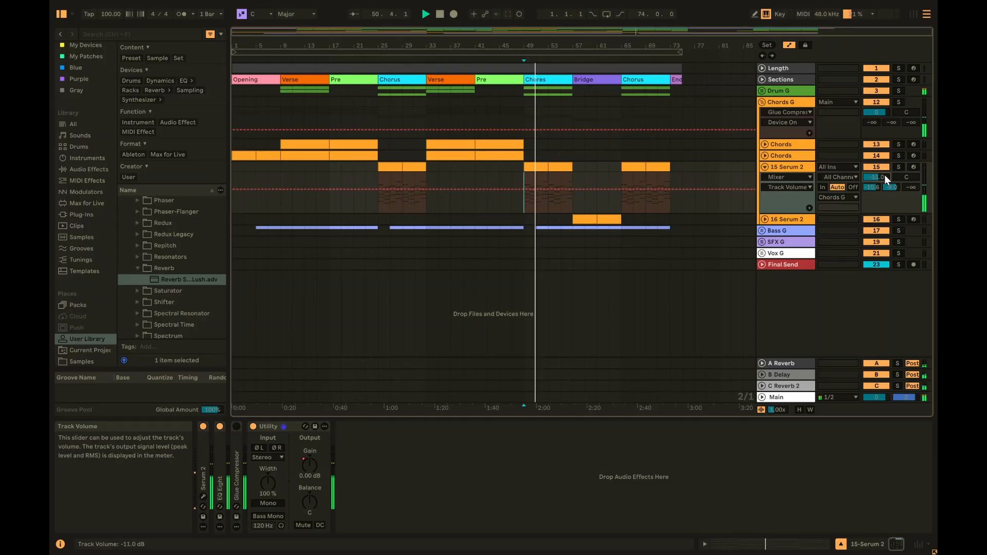
key("Up")
key("Up")
key("Up")
key("Up")
key("Up")
key("Up")
key("Up")
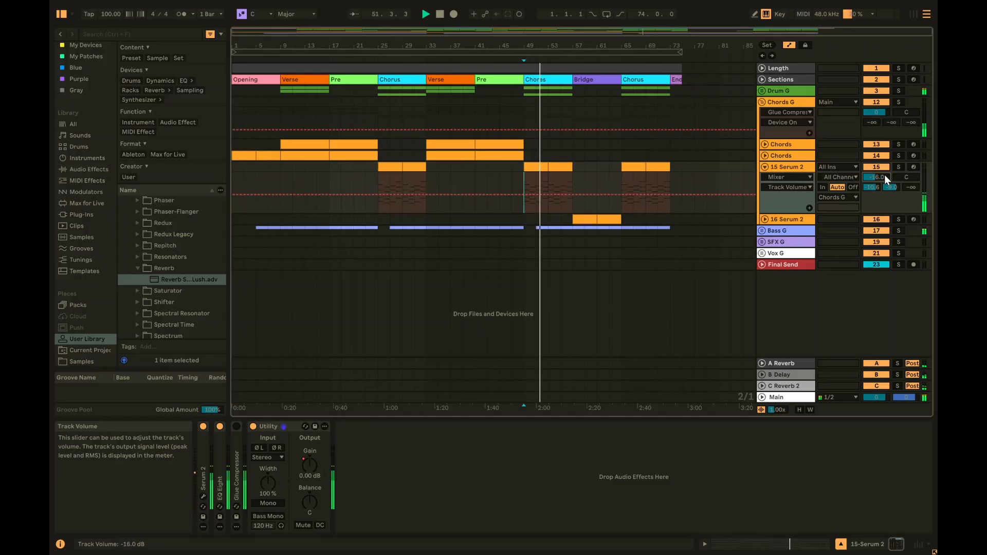
key("Up")
key("Up")
key("Up")
key("Up")
key("Up")
key("Up")
key("Up")
key("Up")
key("Up")
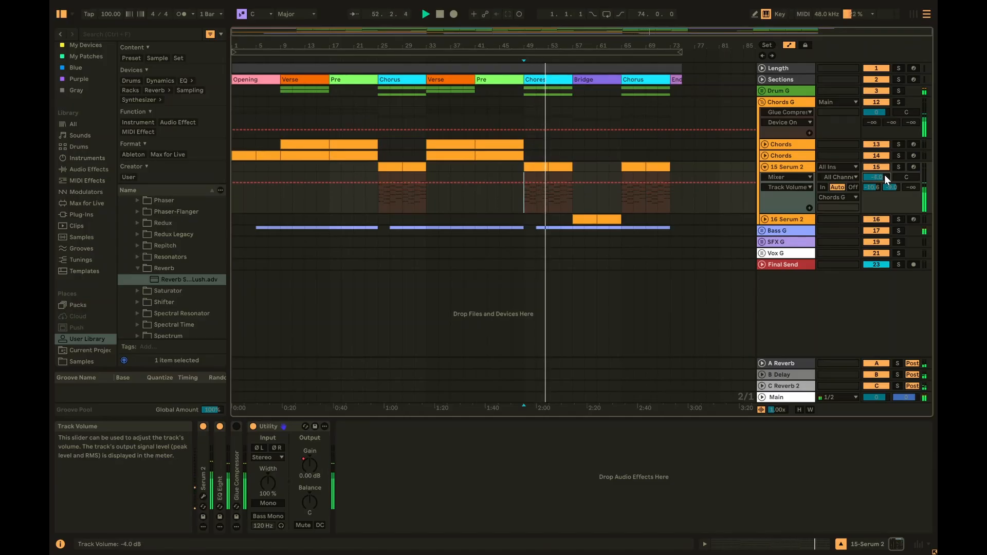
key("Up")
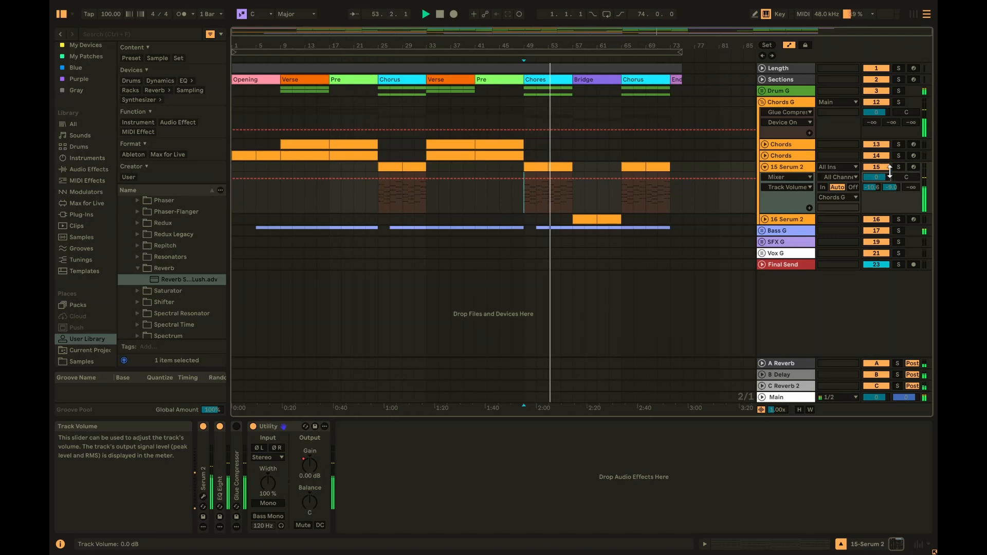
- Solo 15 Serum 2 and display the Utility Gain knob's automation envelope
left_click(897, 166)
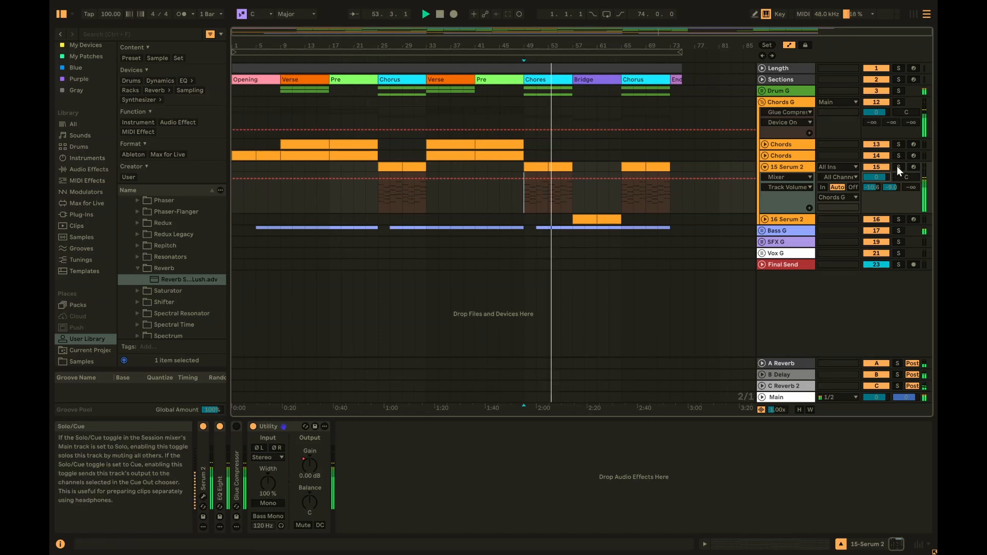
left_click(310, 470)
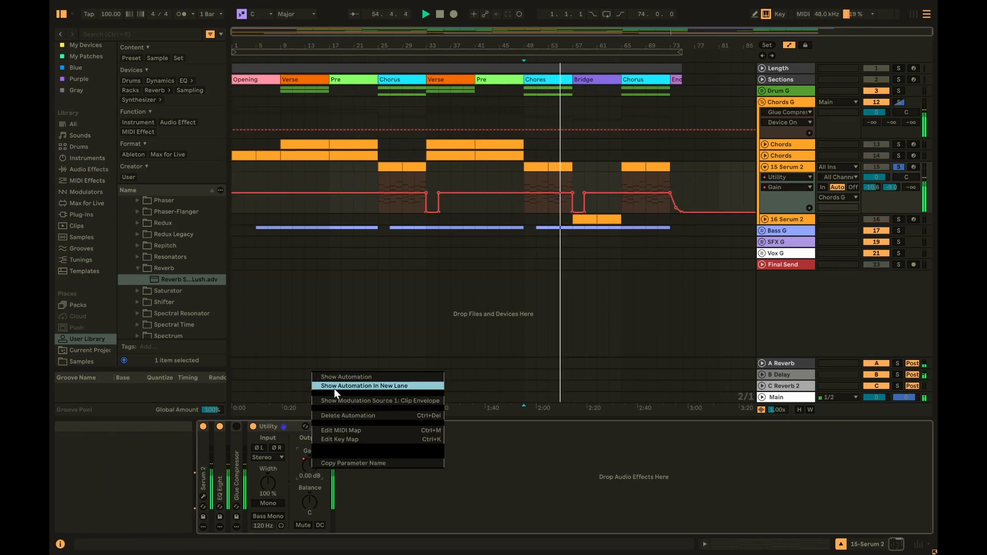
left_click(345, 375)
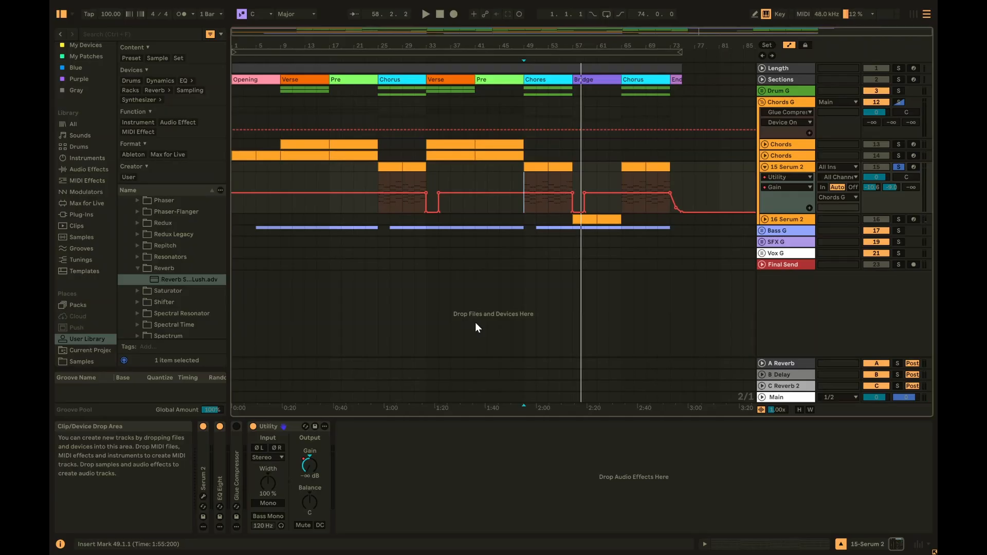
- Switch 15 Serum 2's automation lane to Mixer > Track Volume
left_click(879, 177)
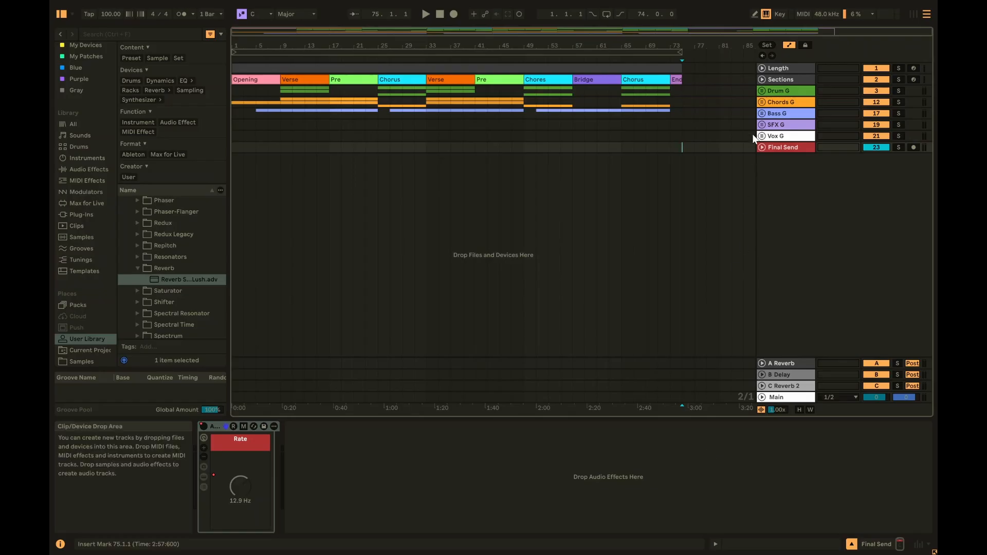
- Unfold Drum G and select its Kick, Drums, Crash, Rim, Hi-Hat and Snare tracks in turn
left_click(761, 95)
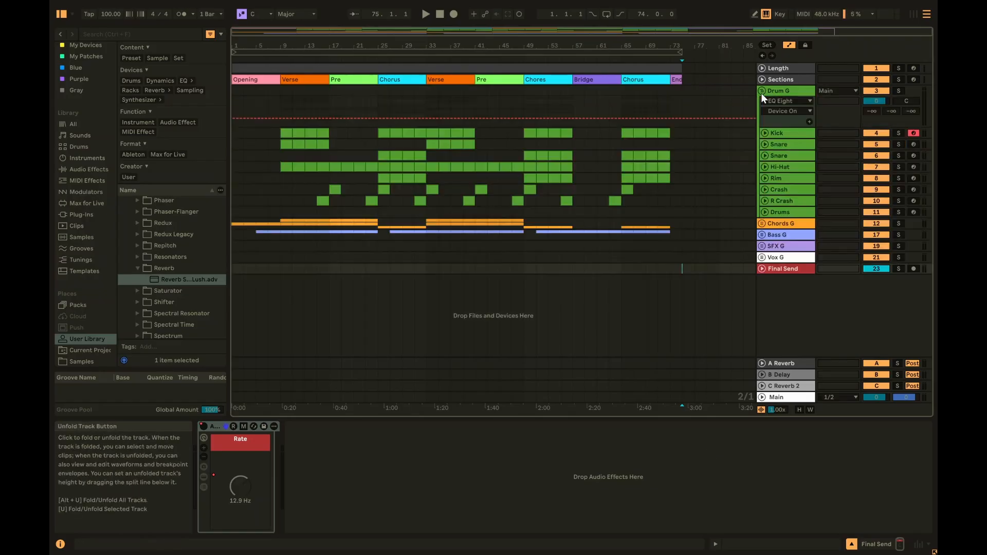
left_click(788, 132)
left_click(788, 212)
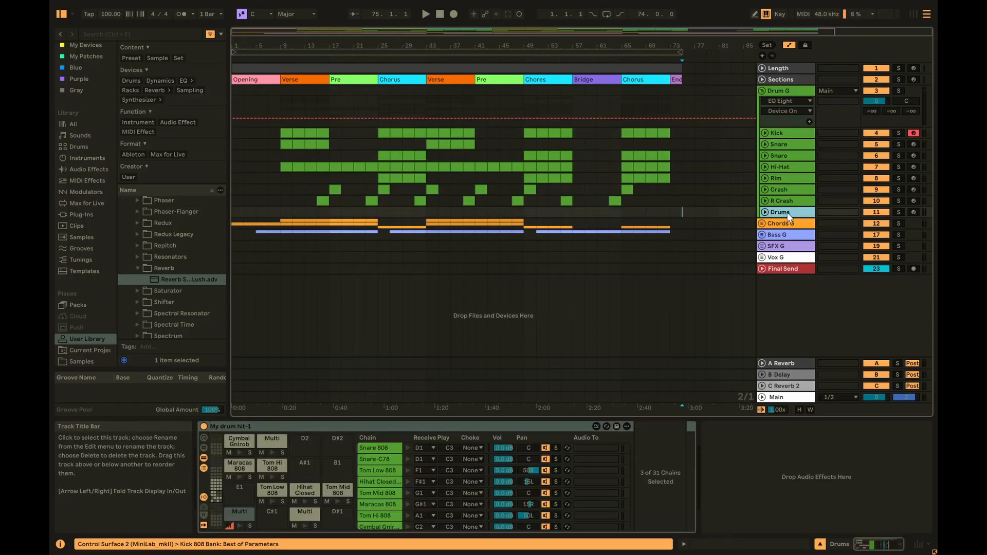
left_click(791, 201)
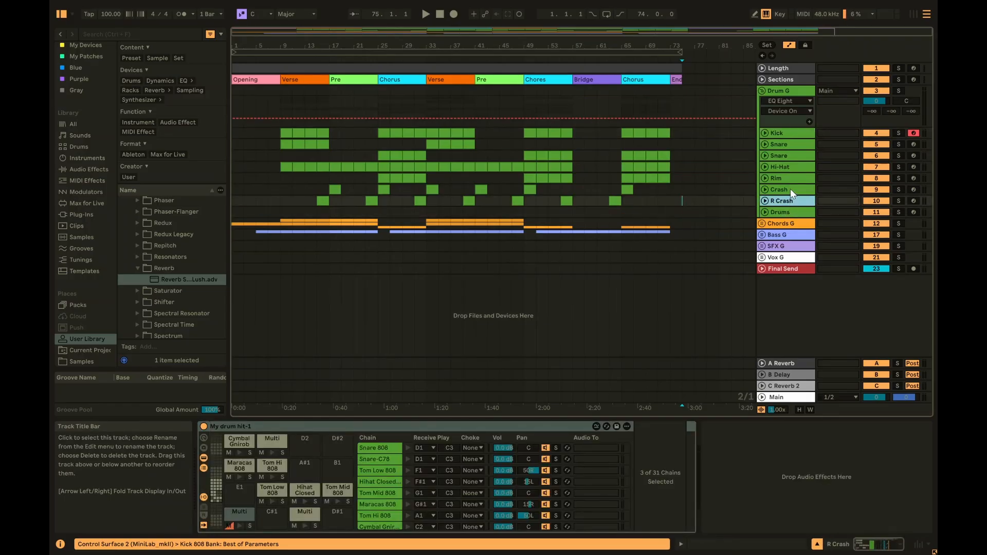
left_click(791, 189)
left_click(791, 178)
left_click(791, 166)
left_click(791, 155)
left_click(791, 144)
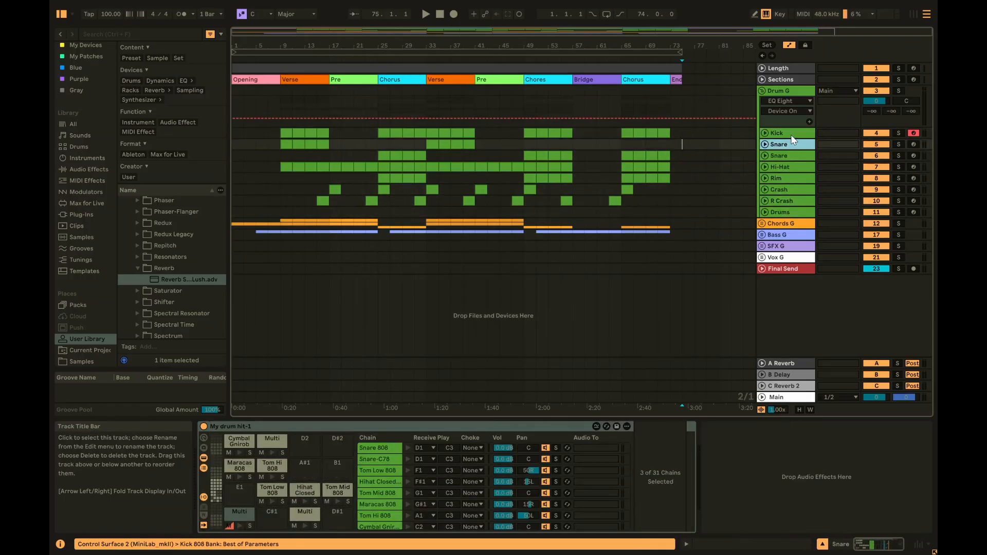
left_click(791, 133)
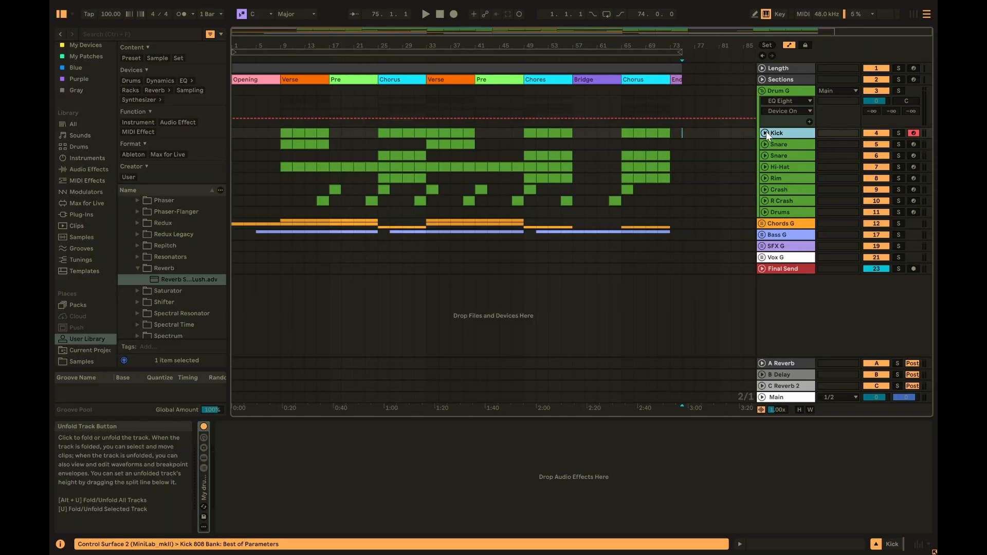
left_click(787, 92)
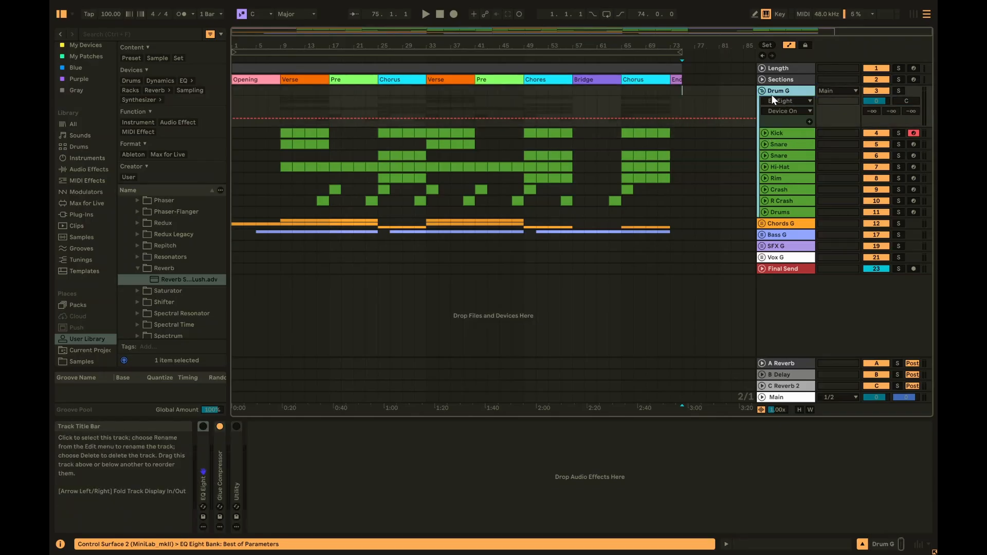
- Briefly unfold the Kick lane and the Main track's Song Tempo lane, then fold both
left_click(765, 134)
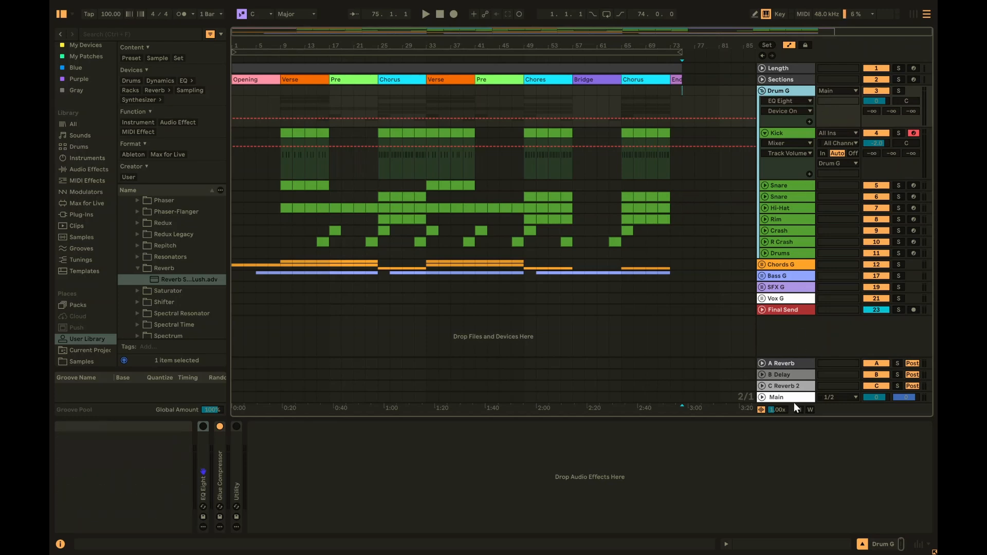
left_click(763, 397)
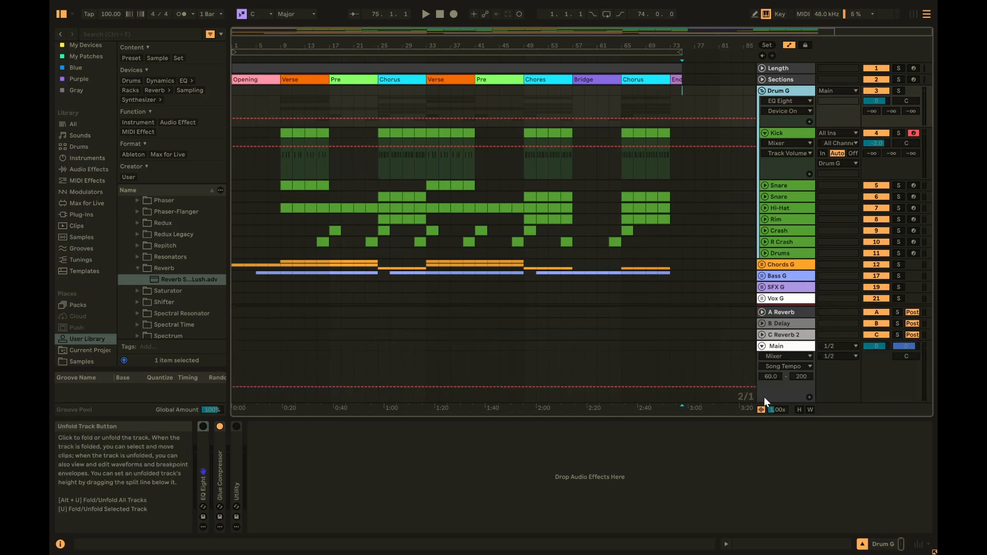
left_click(763, 346)
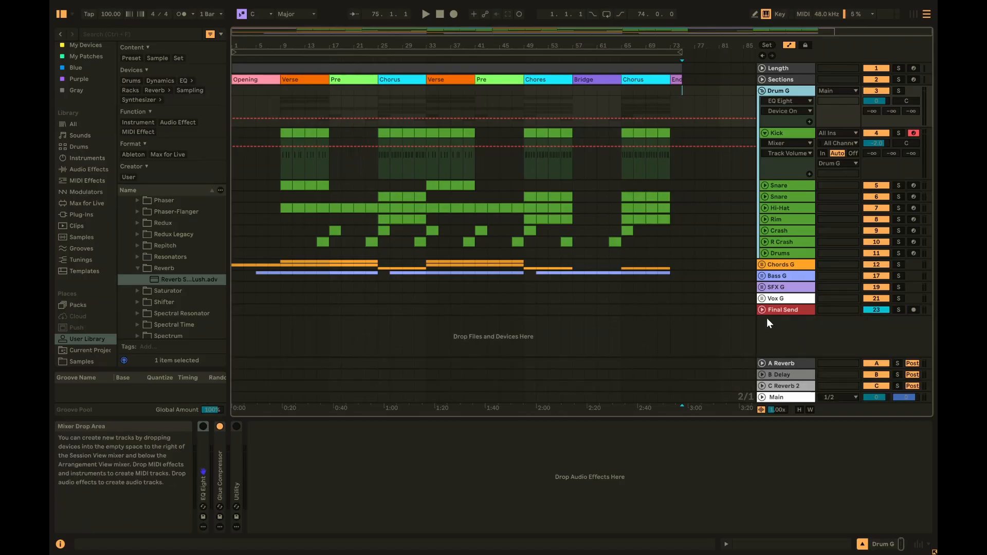
left_click(764, 132)
- Fold the Drum G group and unfold the Chords G group instead
left_click(761, 91)
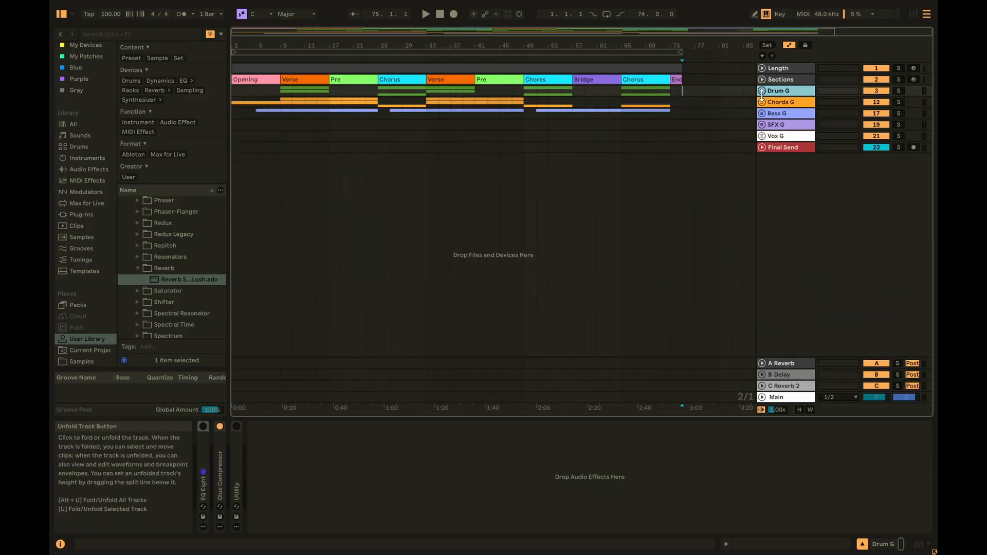
left_click(761, 91)
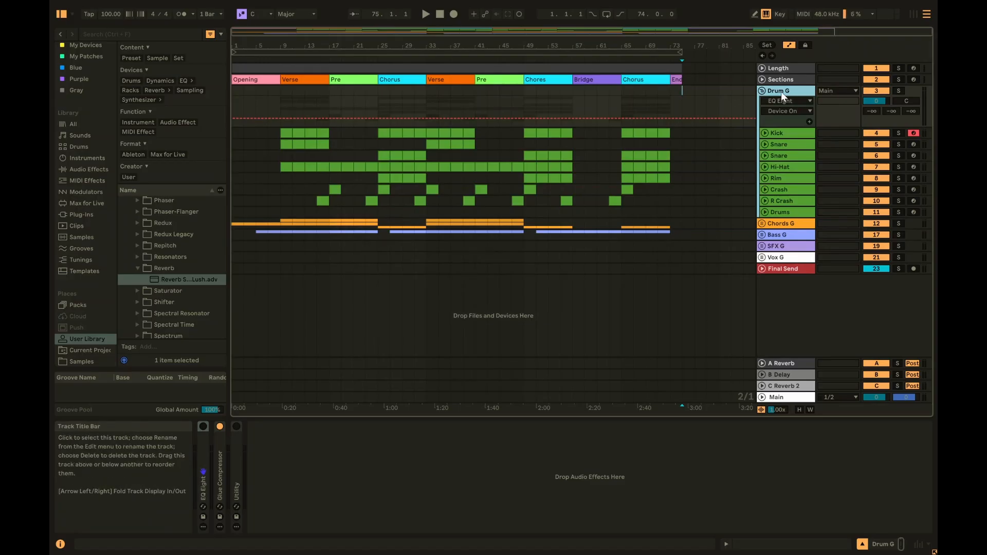
left_click(761, 90)
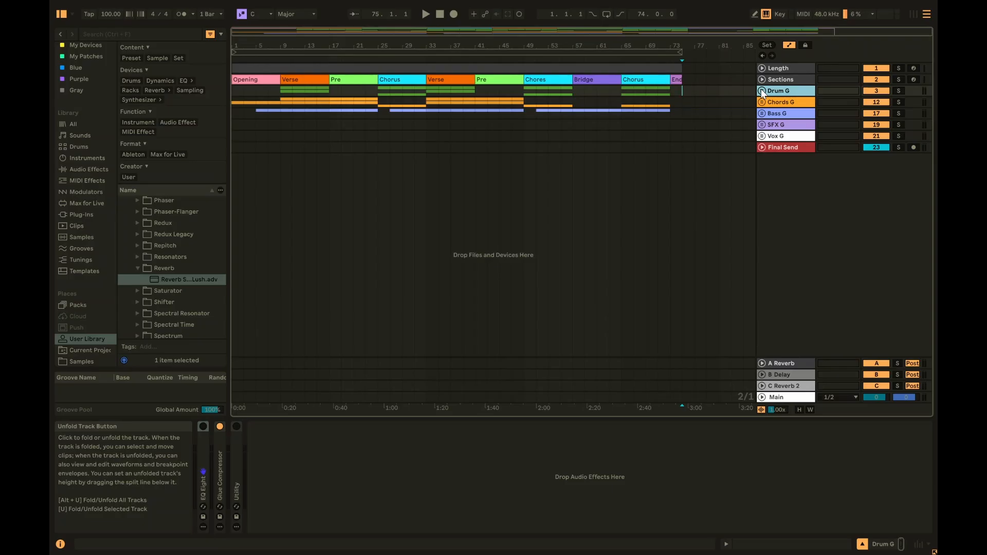
left_click(762, 91)
left_click(783, 132)
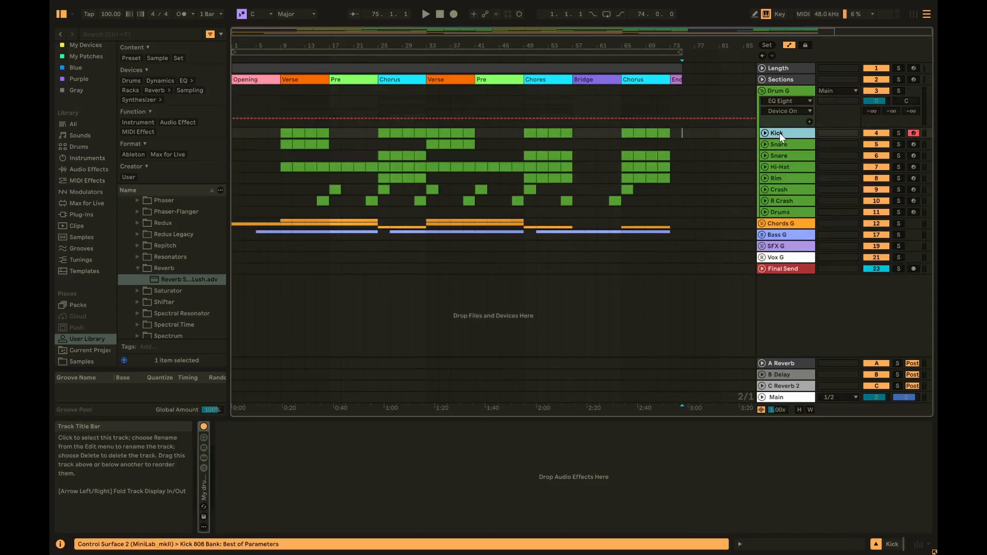
left_click(763, 91)
left_click(762, 102)
- Unfold Bass G and inspect the Side-Chain Compressors on Chords G and Bass G
left_click(792, 101)
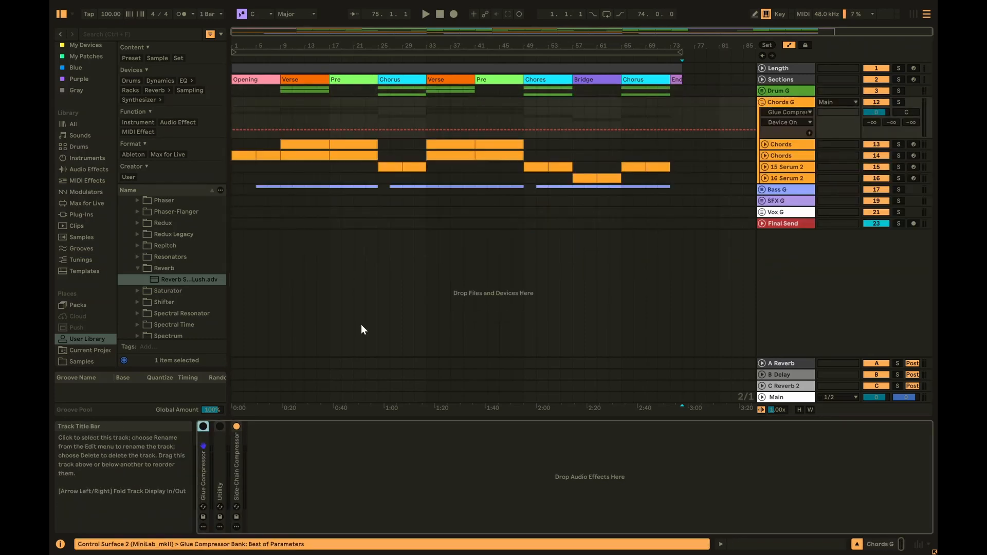
double_click(237, 476)
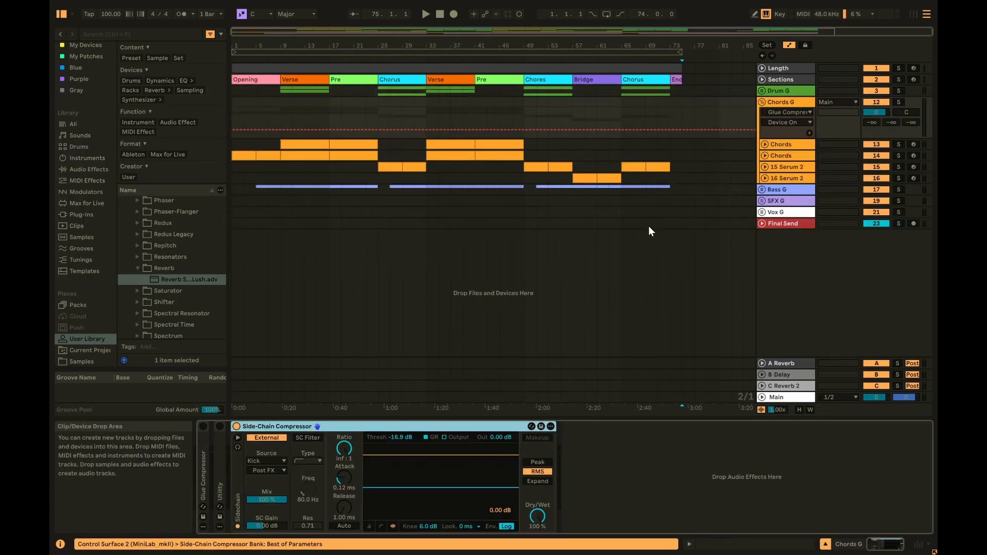
left_click(763, 190)
left_click(778, 189)
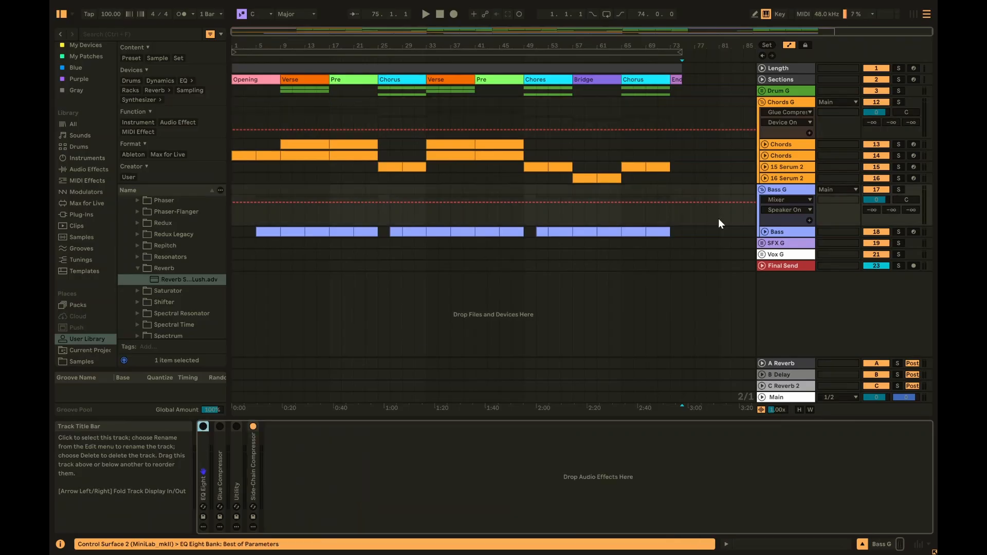
double_click(251, 466)
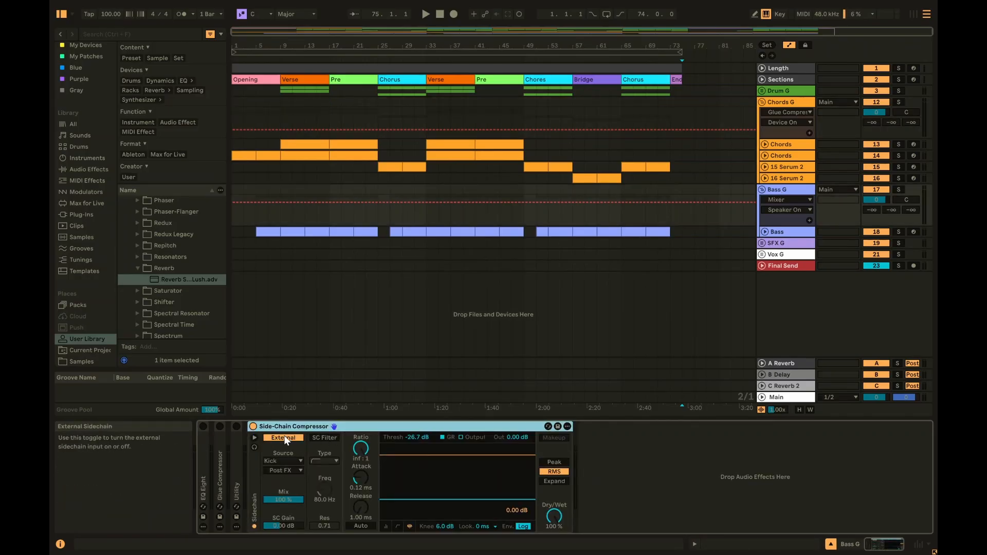
double_click(370, 430)
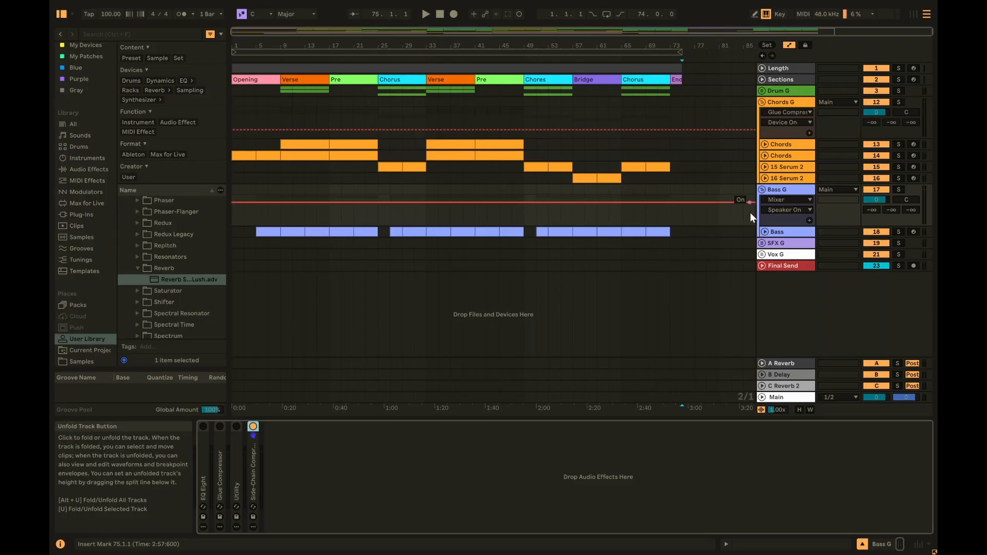
left_click(784, 267)
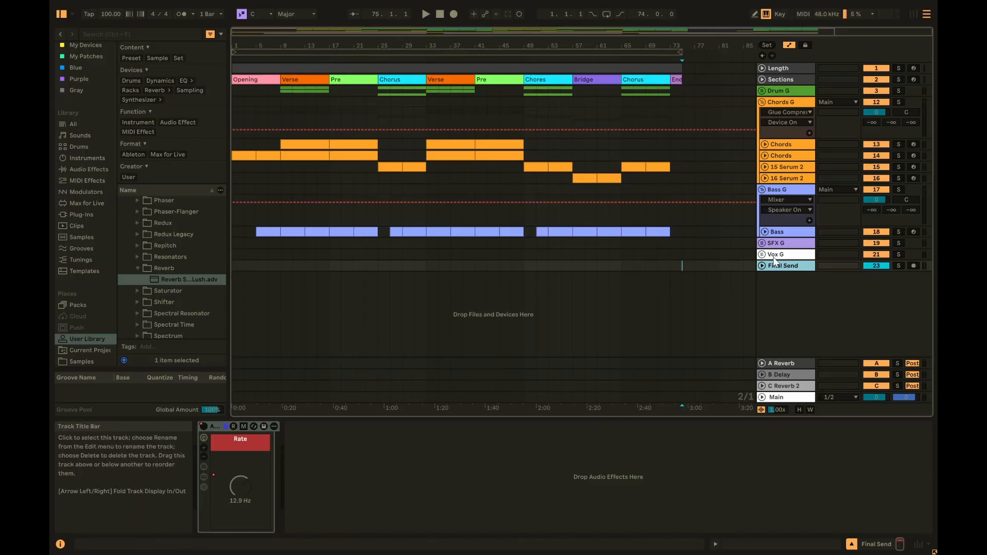
- Unfold the Bass track, check Bass G's output list unchanged, then fold Bass G
left_click(762, 191)
left_click(761, 189)
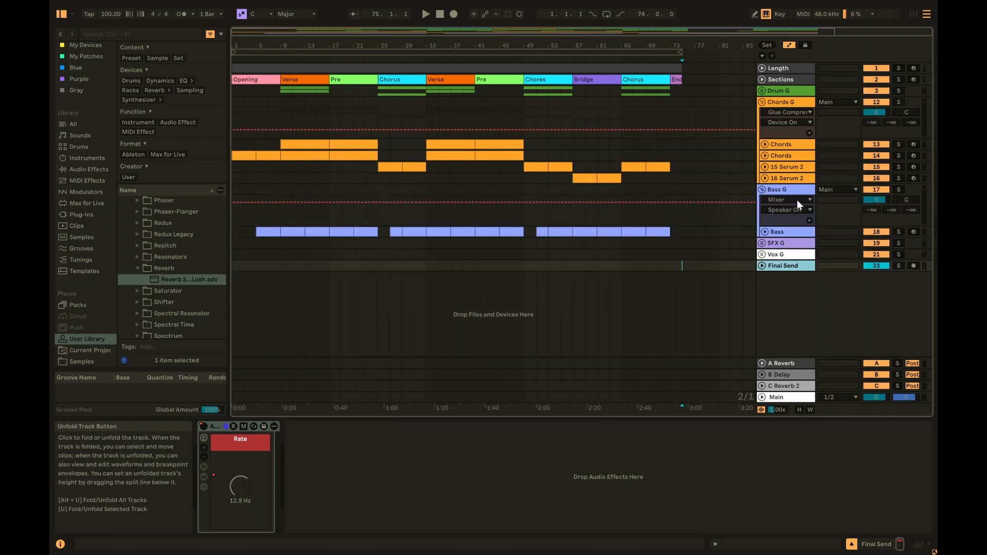
left_click(766, 232)
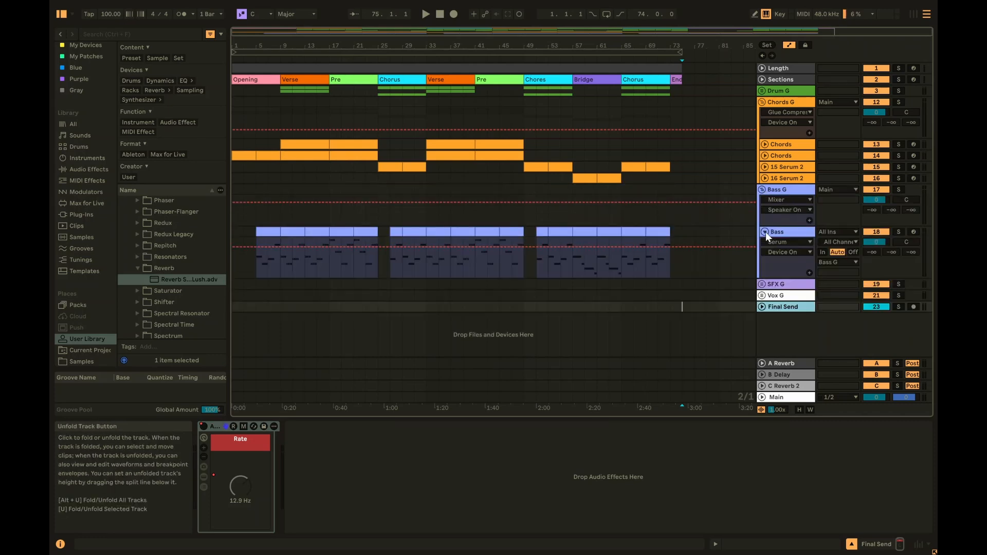
left_click(844, 190)
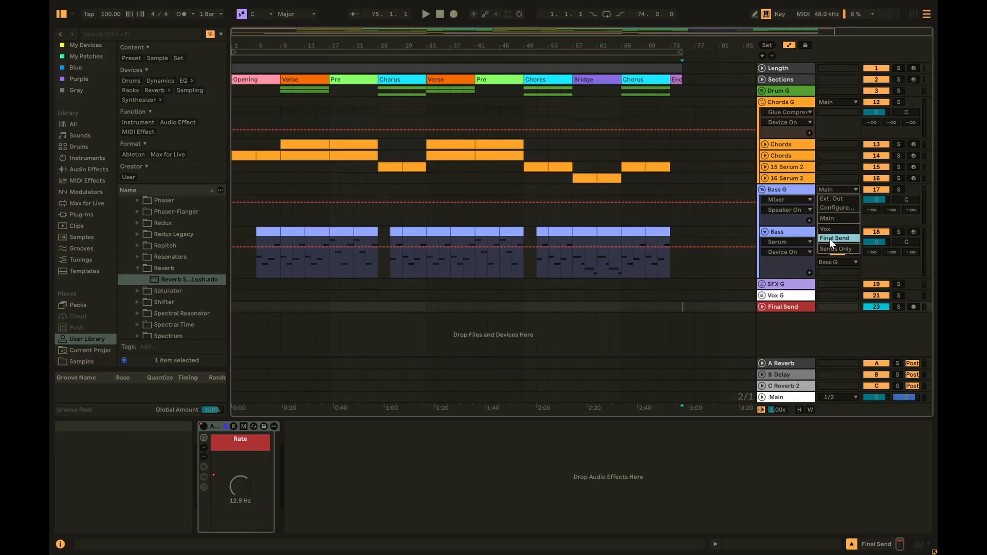
left_click(761, 191)
left_click(761, 189)
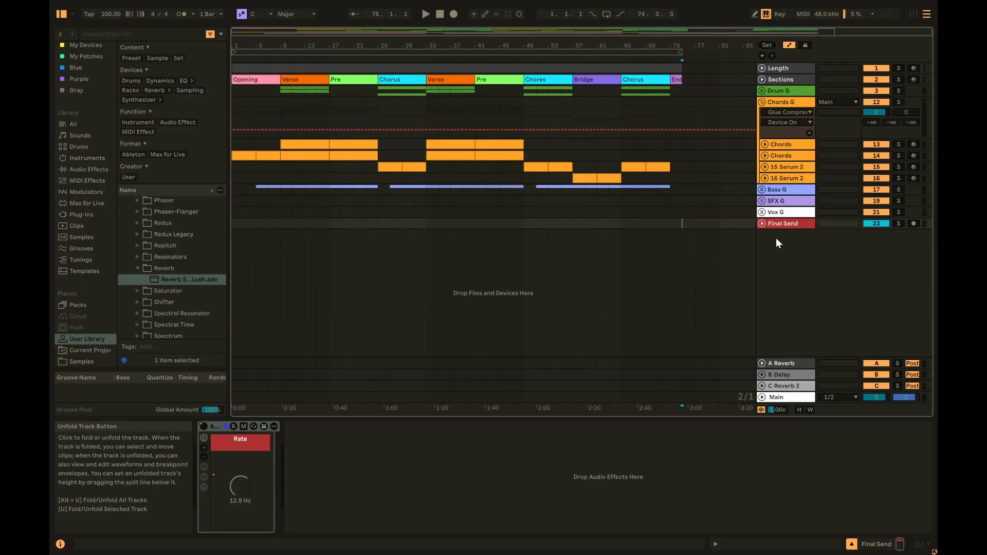
key("shift+Tab")
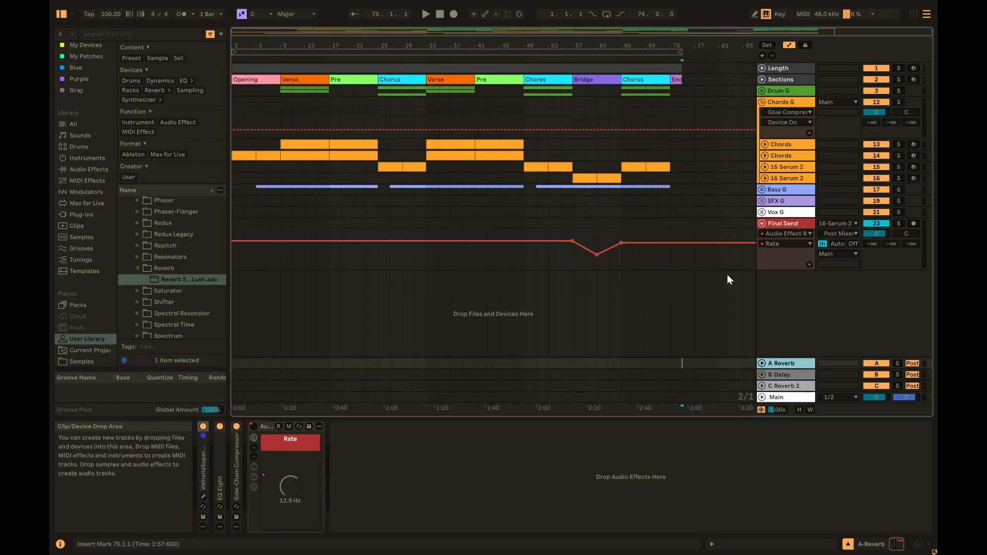
- Inspect A Reverb's automation and Final Send's output destination, leaving both unchanged
left_click(776, 227)
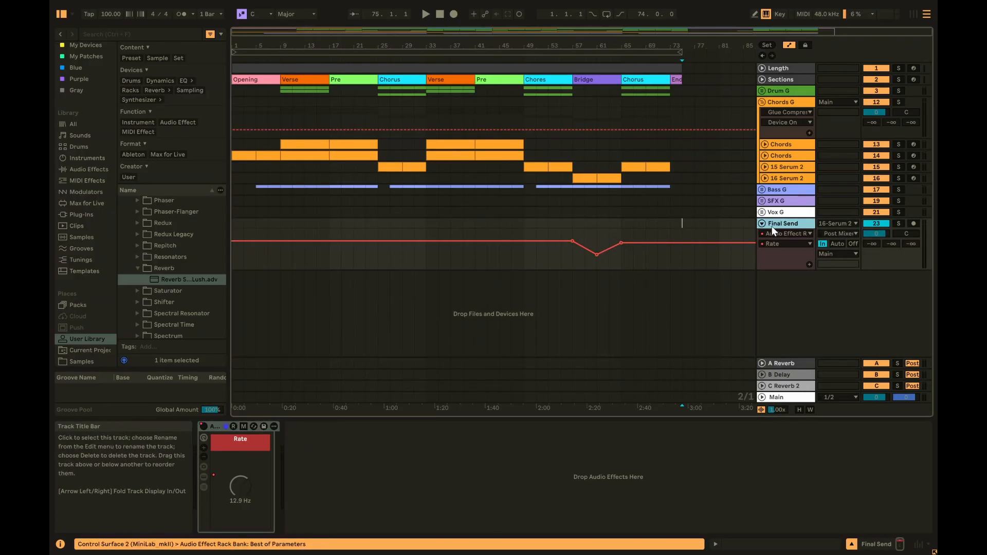
left_click(779, 363)
key("Right")
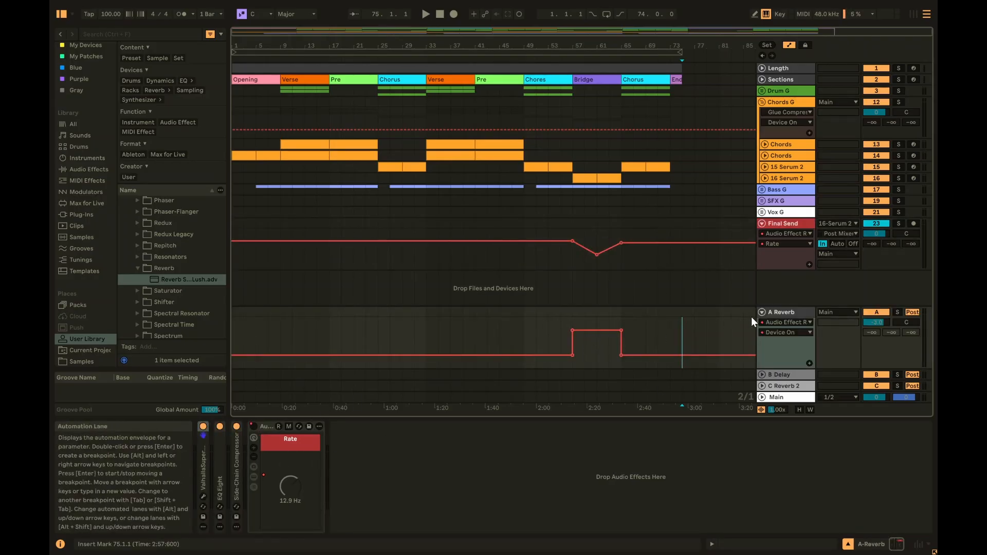
key("Left")
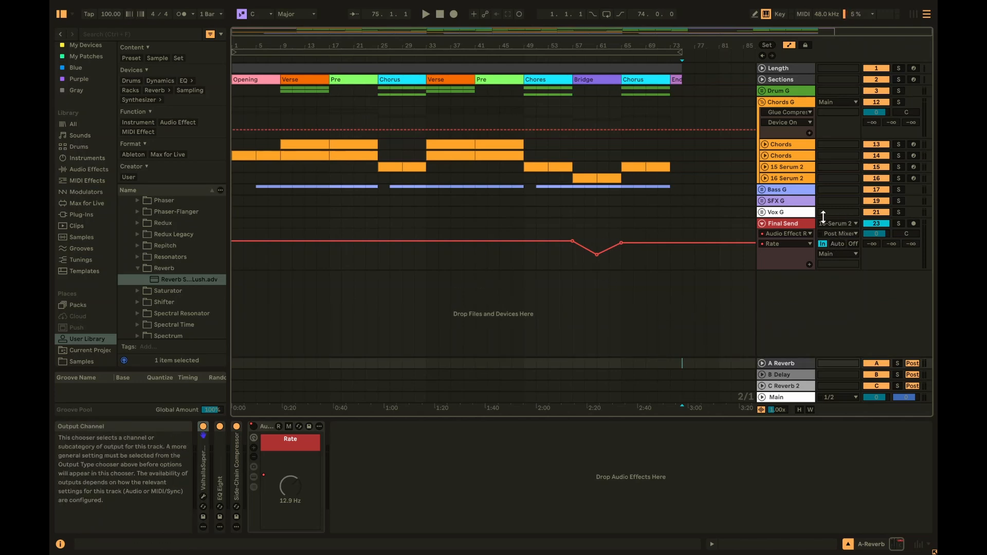
left_click(839, 252)
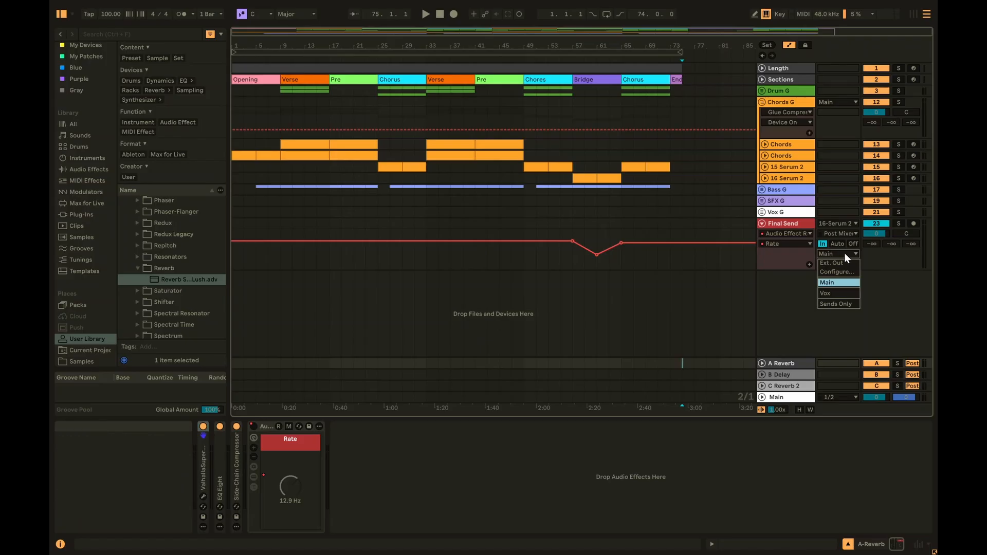
left_click(874, 254)
- Set Final Send's input to No Input, fold it, and unfold 16 Serum 2
left_click(842, 224)
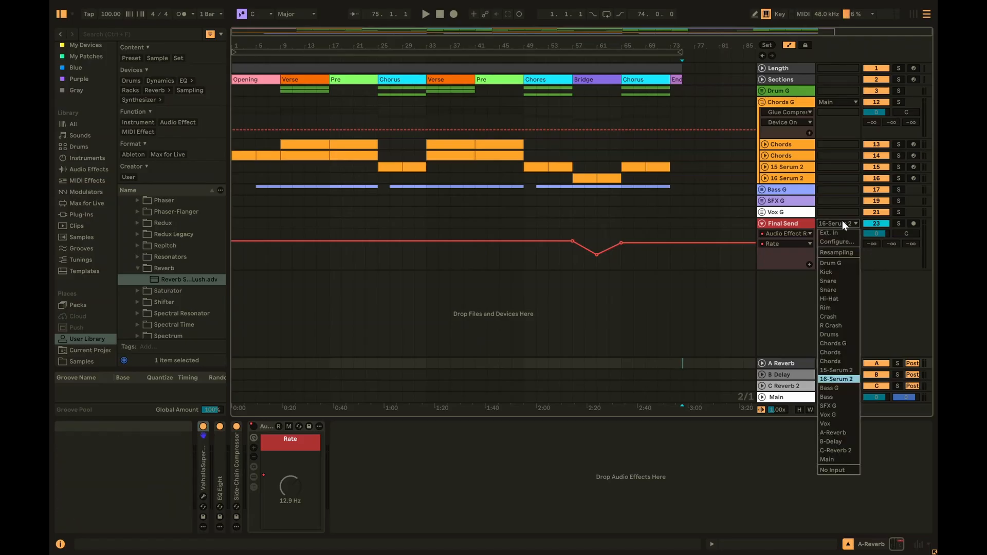
left_click(849, 469)
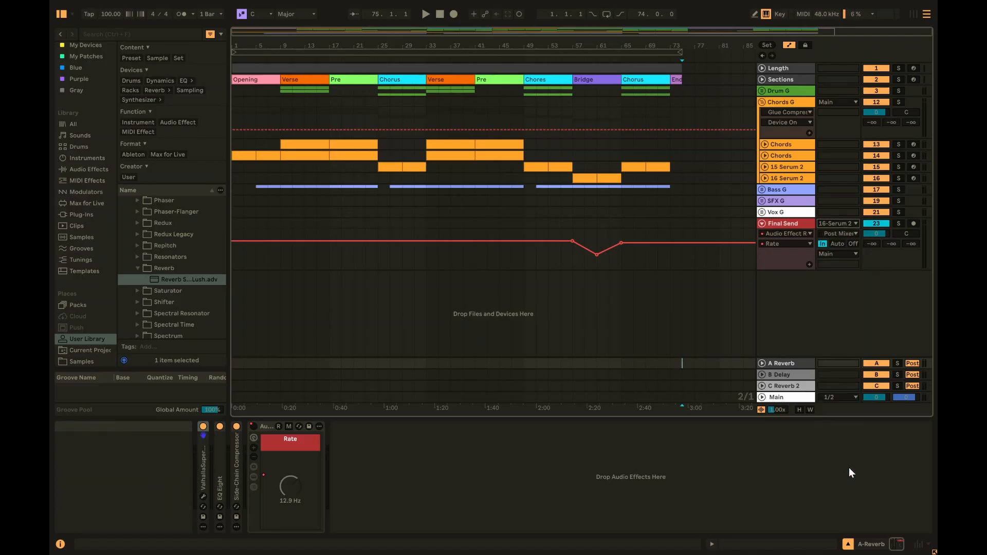
left_click(762, 224)
left_click(764, 178)
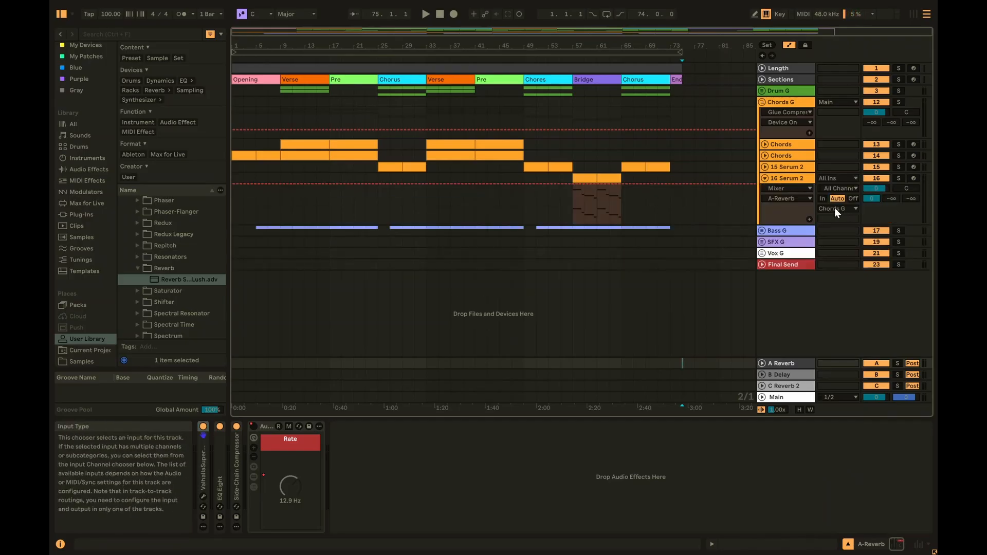
- Deactivate the effect rack on the A Reverb return track
left_click(572, 205)
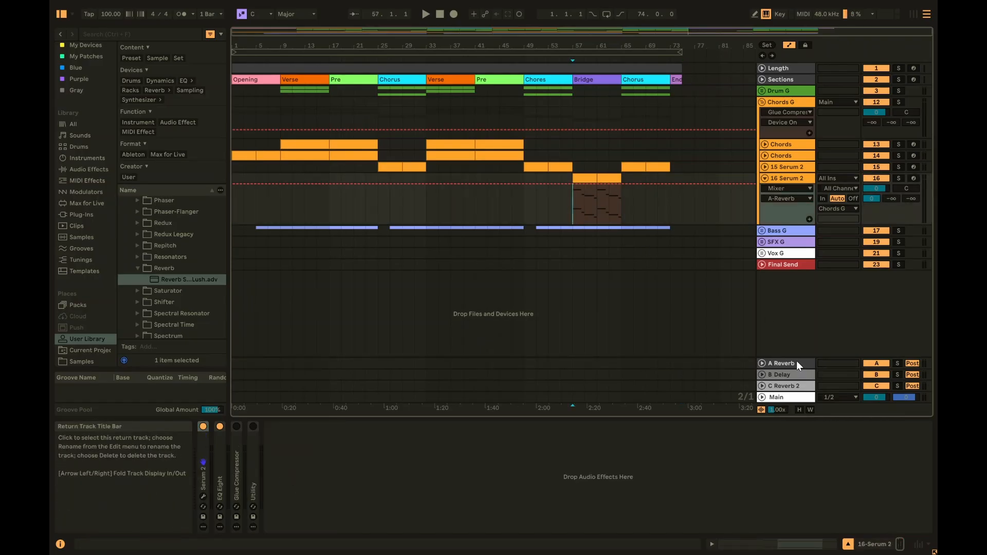
left_click(791, 266)
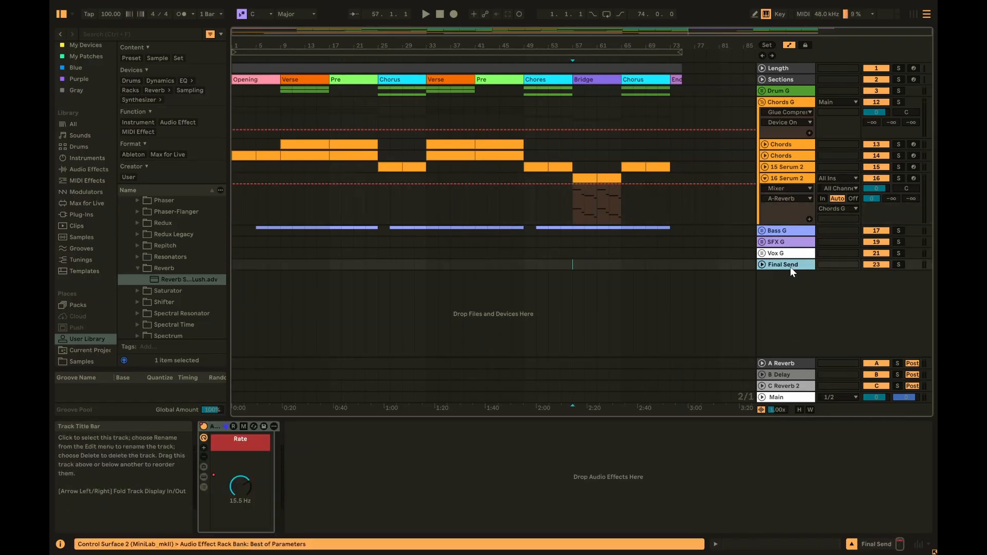
left_click(800, 362)
left_click(252, 425)
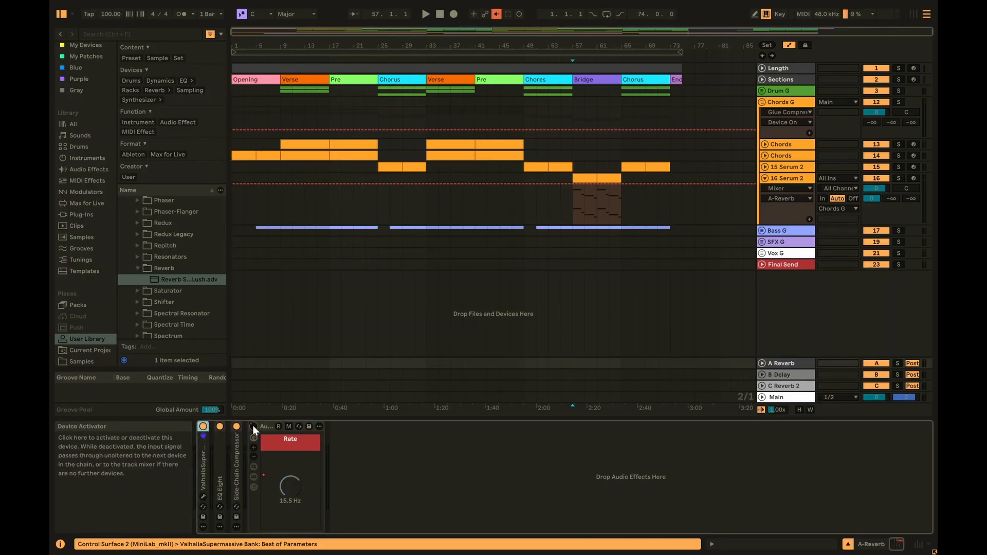
- Loop the Bridge section over bars 57–65 and start playback
left_click(573, 205)
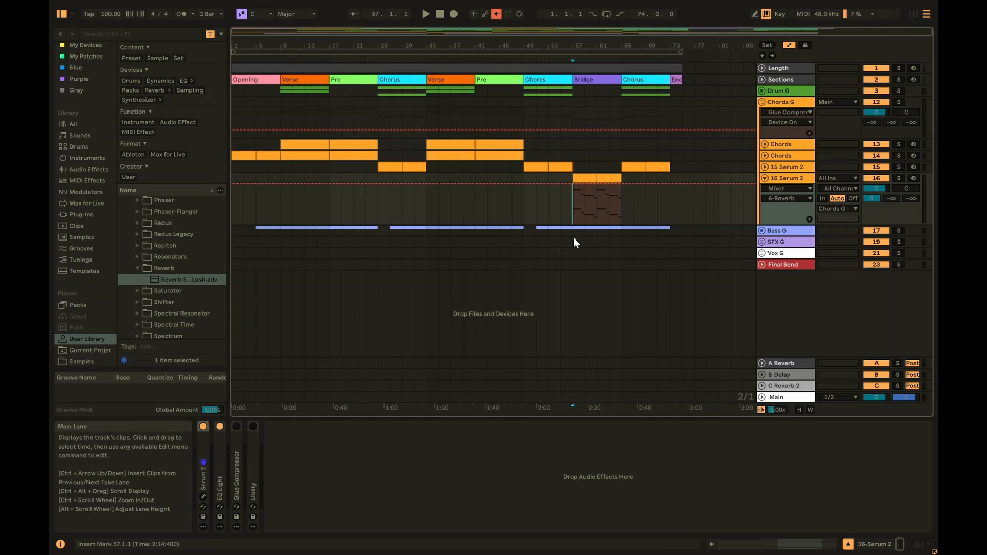
left_click(592, 81)
key("ctrl+l")
key("space")
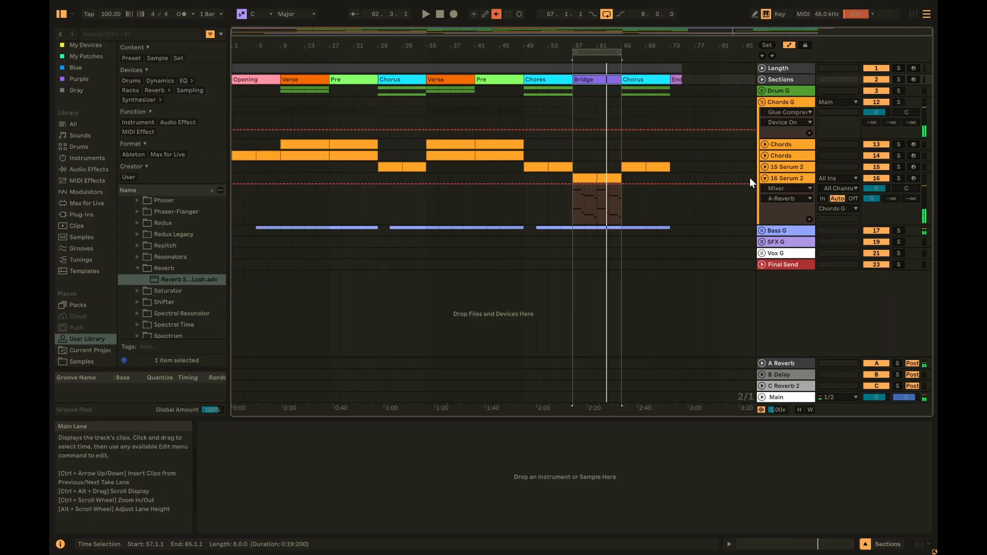
- Fold 16 Serum 2 and show A Reverb's effect-rack automation in its own lane
left_click(764, 178)
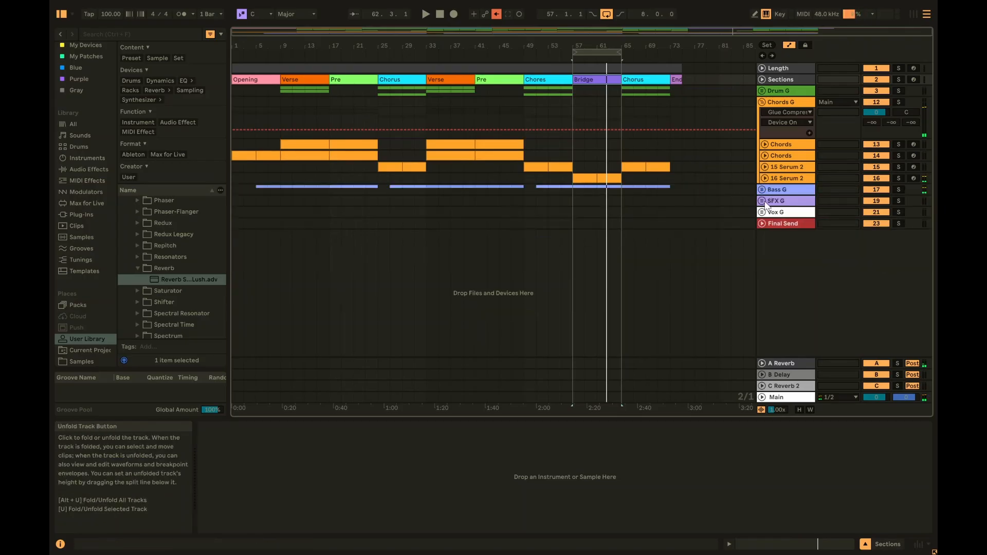
left_click(762, 363)
left_click(788, 313)
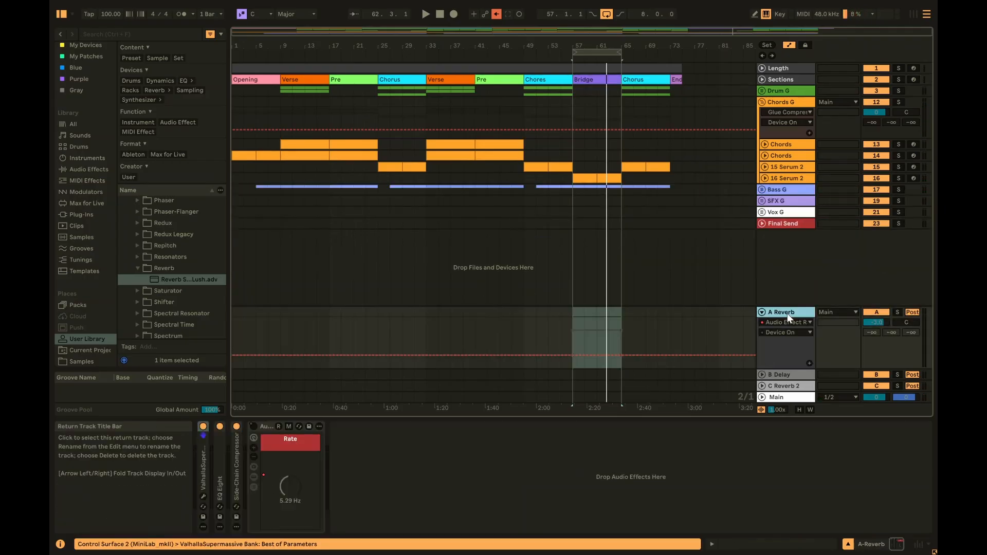
right_click(256, 428)
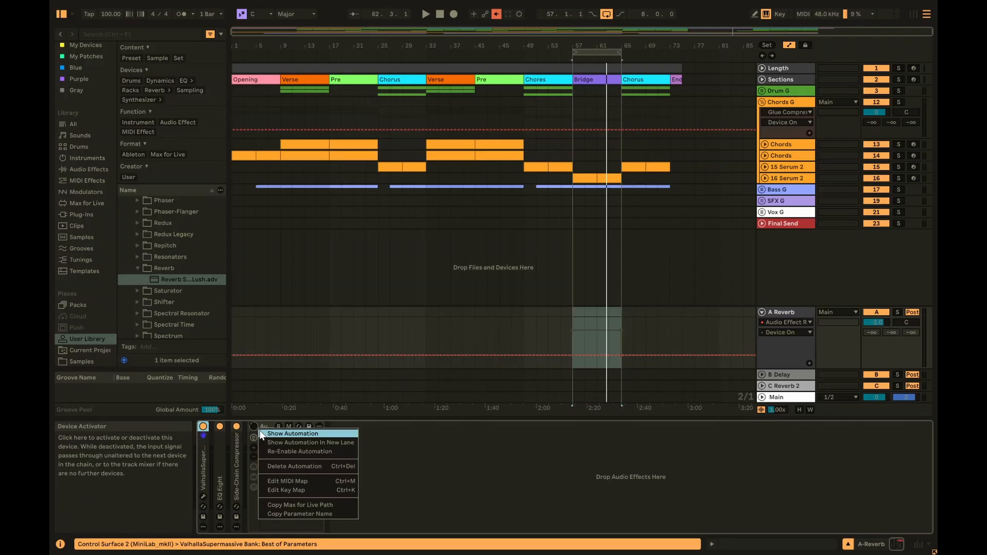
left_click(286, 445)
left_click(762, 312)
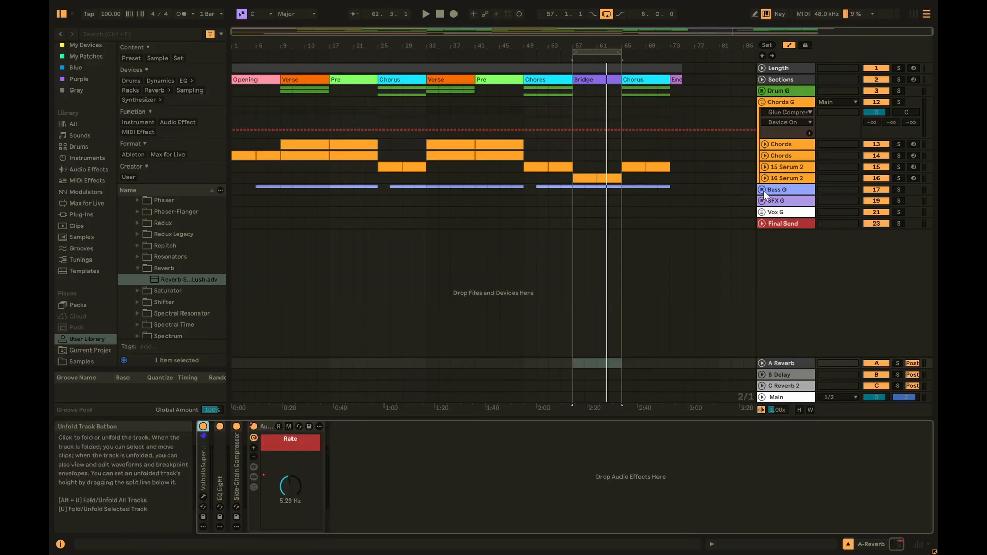
- Unfold Final Send and set its Audio From input to 16-Serum 2
left_click(764, 223)
left_click(762, 223)
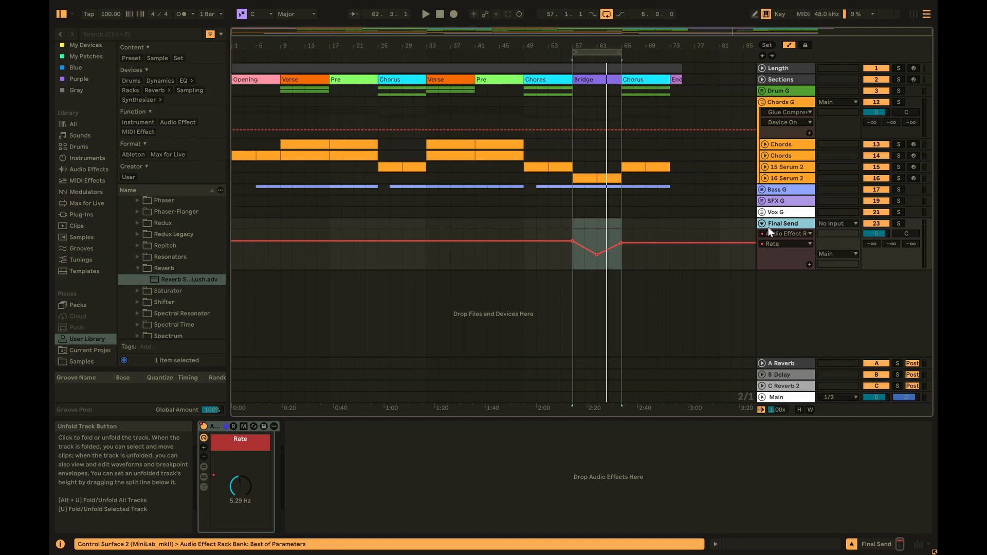
left_click(839, 224)
left_click(844, 381)
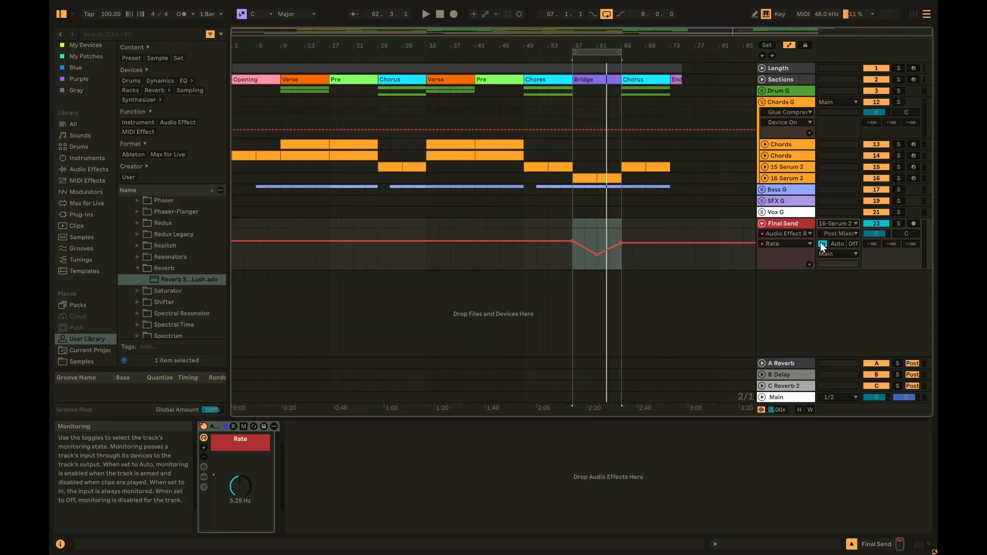
- Set 16 Serum 2's Audio To output to Final Send and fold the track again
left_click(787, 177)
key("Right")
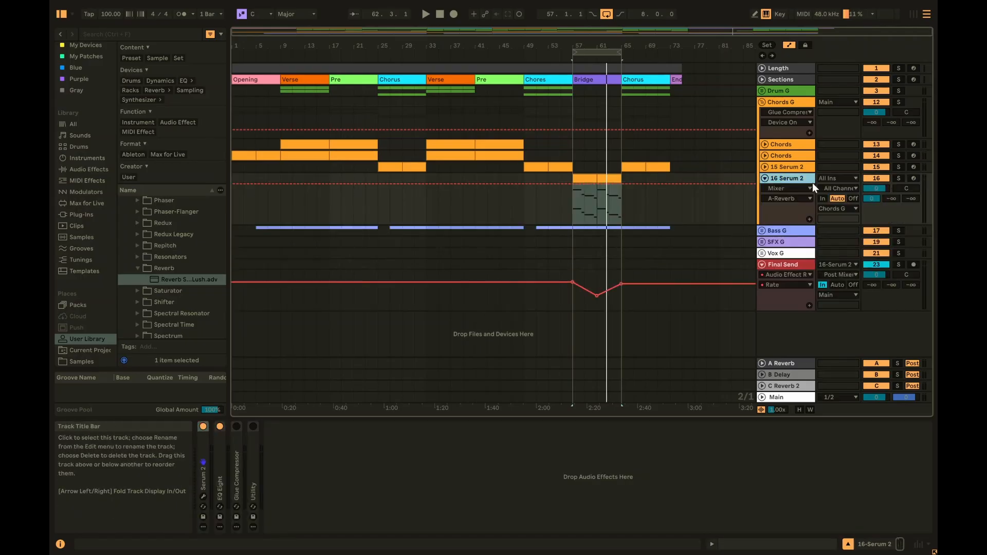
left_click(845, 208)
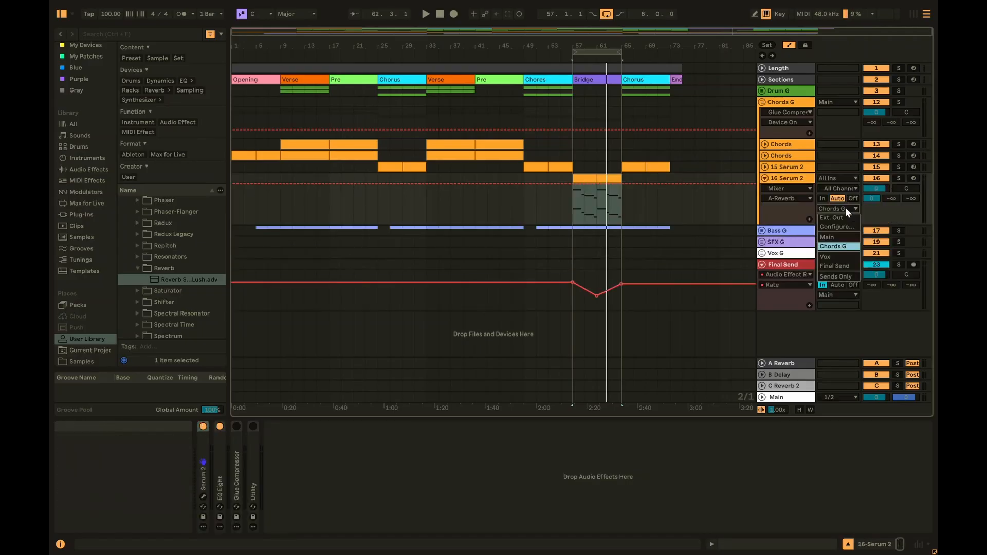
left_click(840, 265)
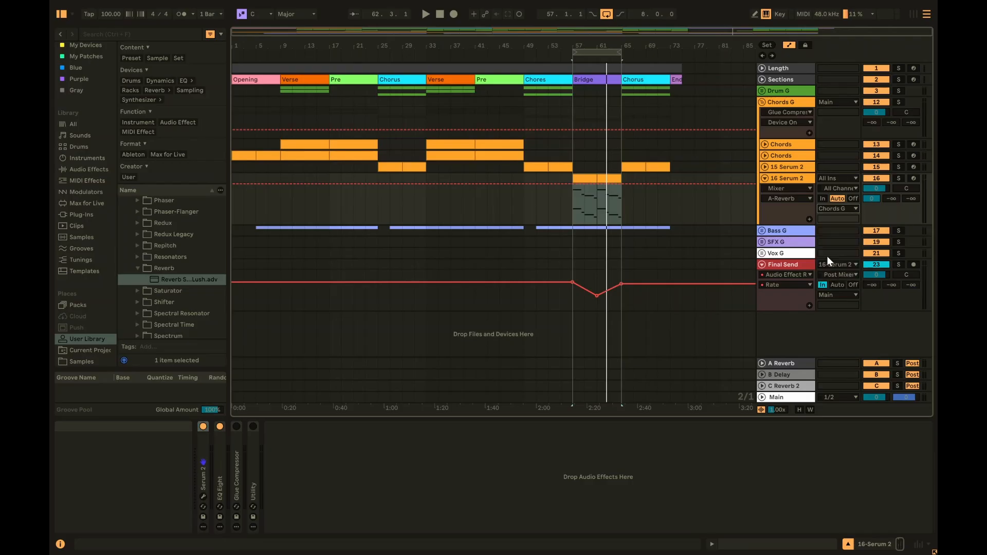
left_click(765, 178)
left_click(787, 233)
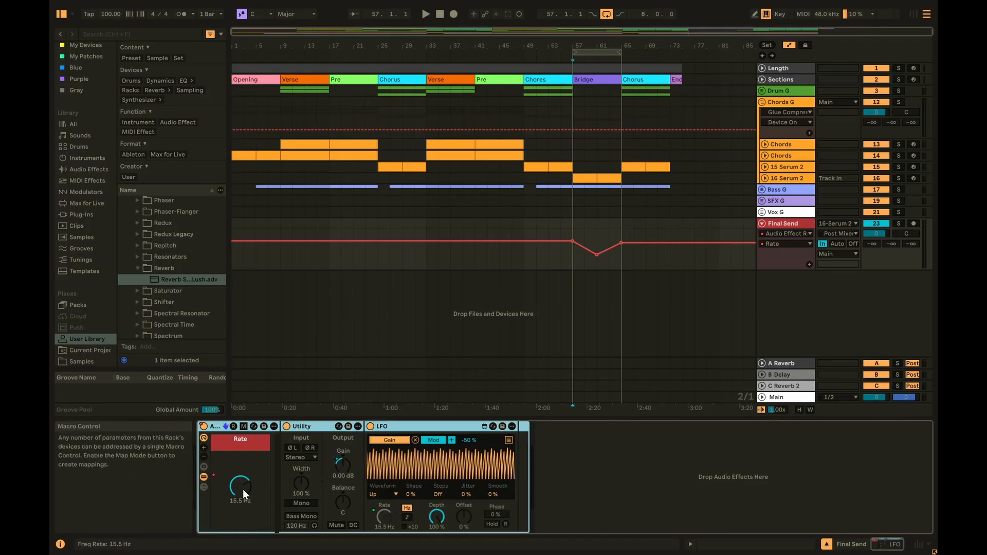
- Place the insert mark at bar 57 and hide the rack's Utility and LFO devices
left_click_drag(587, 267, 598, 265)
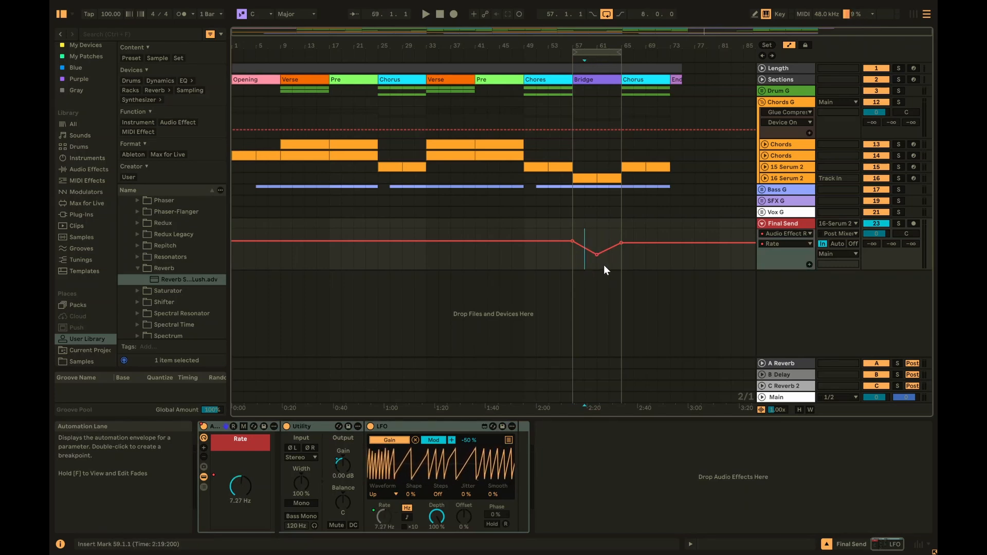
left_click(643, 262)
left_click(575, 261)
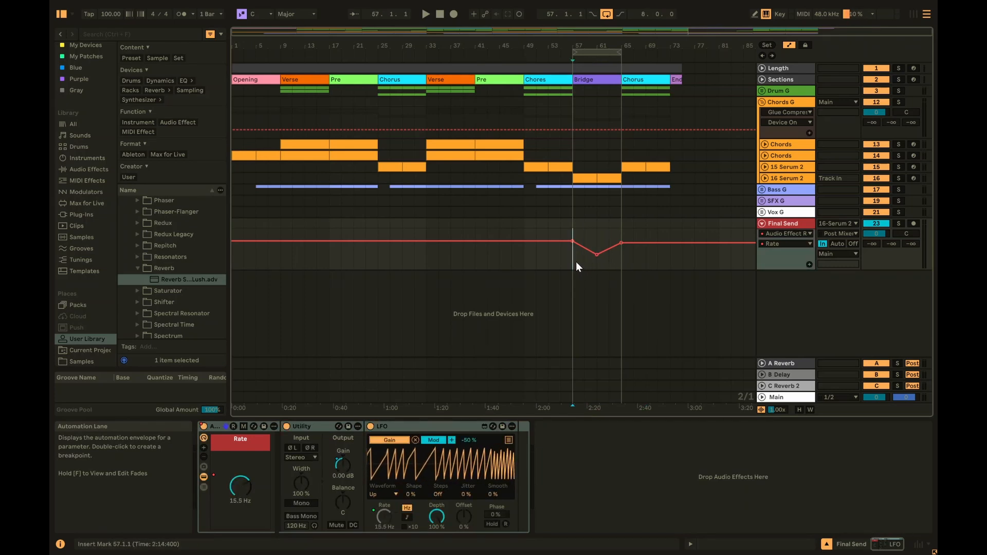
left_click(204, 478)
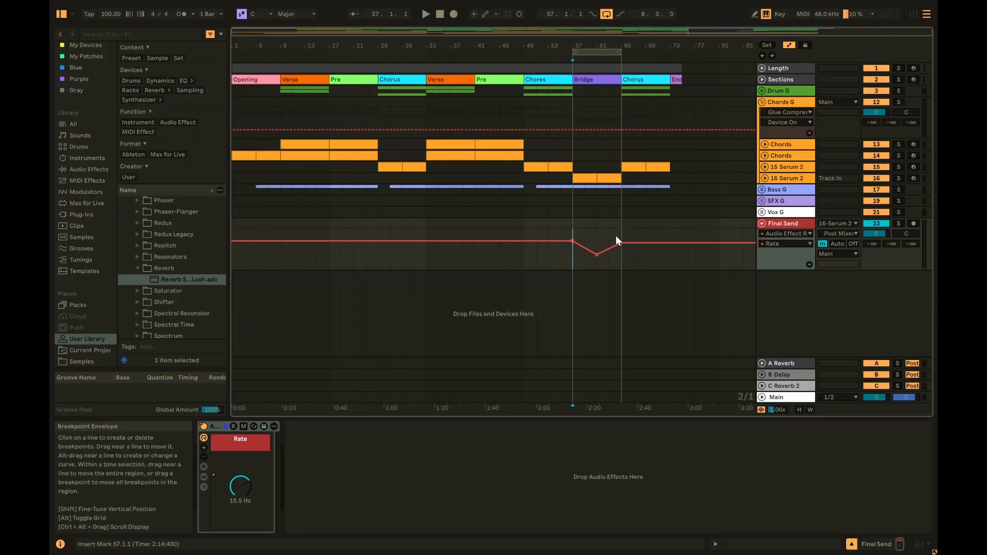
- Play the Bridge from bar 57, checking the 16 Serum 2, Final Send and A Reverb tracks
key("space")
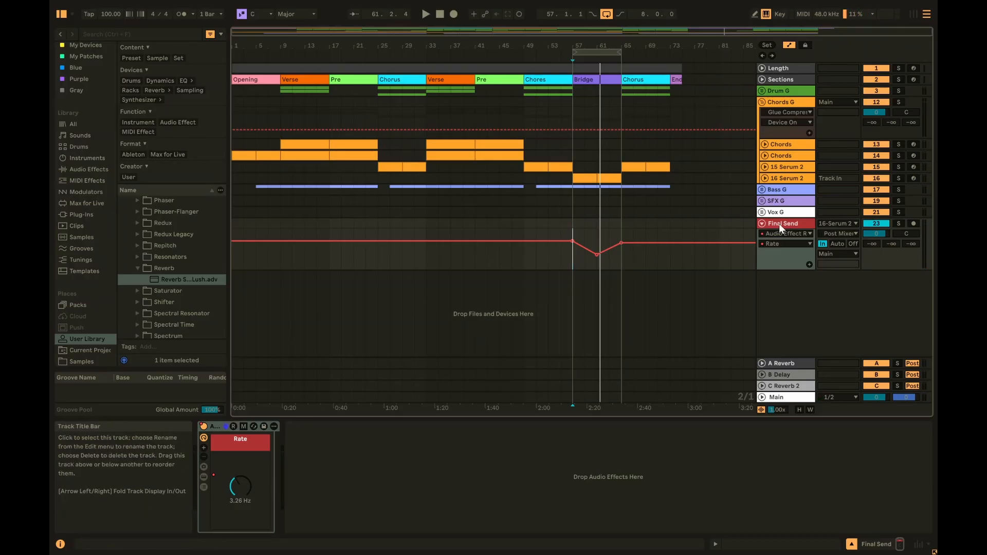
left_click(792, 178)
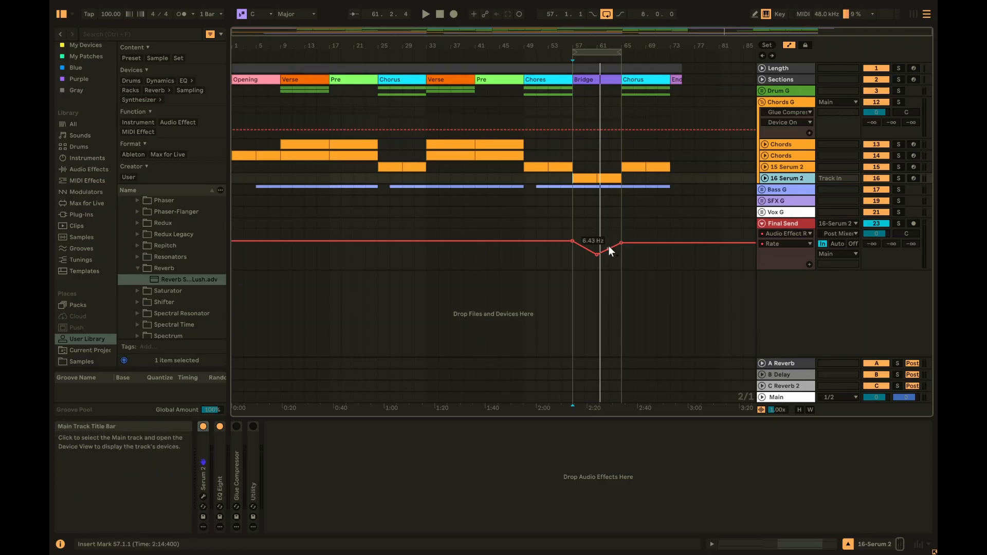
left_click(572, 260)
key("space")
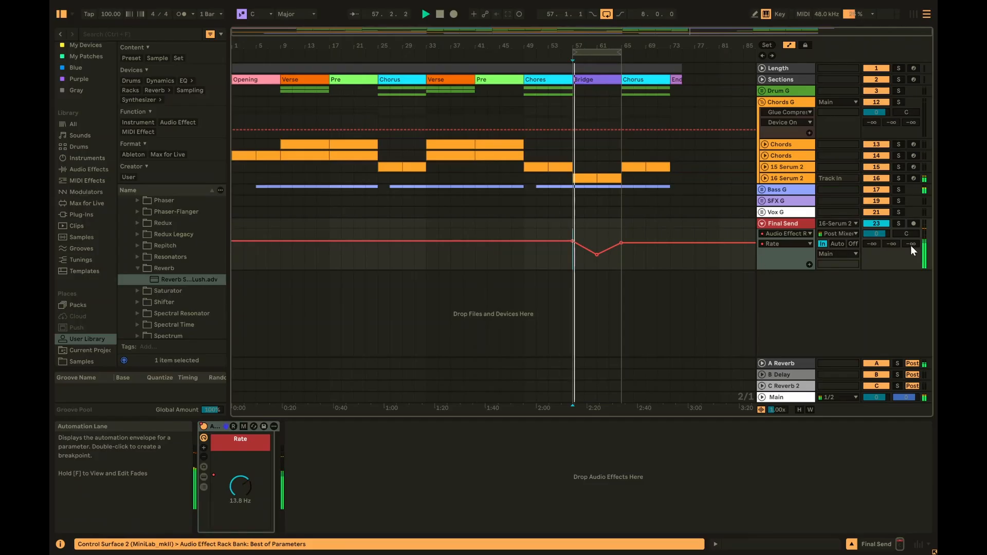
left_click(800, 363)
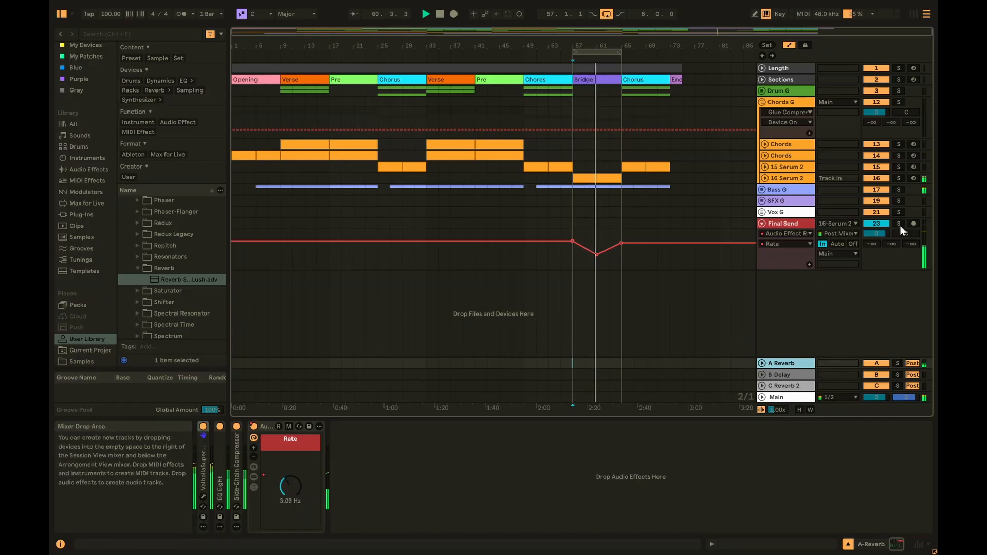
left_click(776, 223)
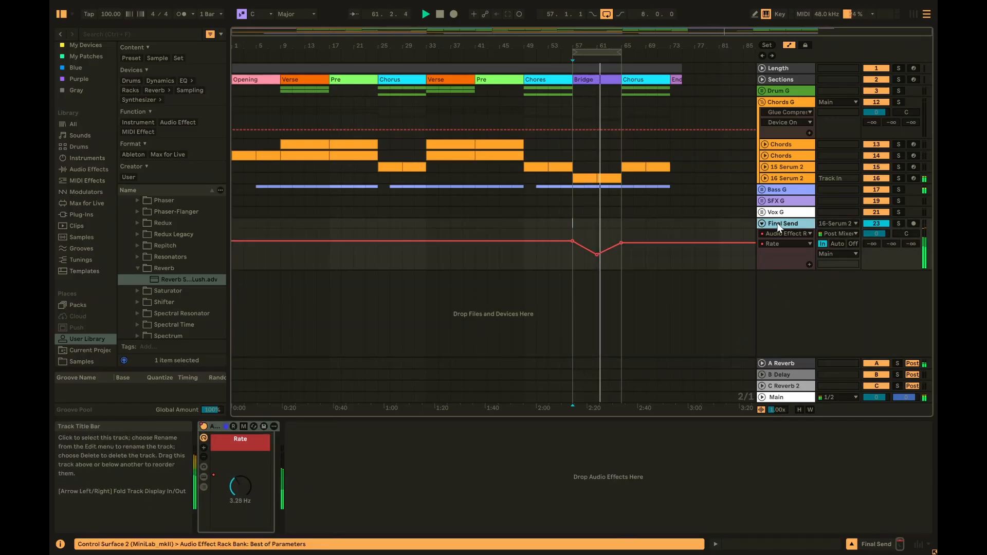
- Route the Bass track in the Bass G group to output into Final Send
left_click(762, 189)
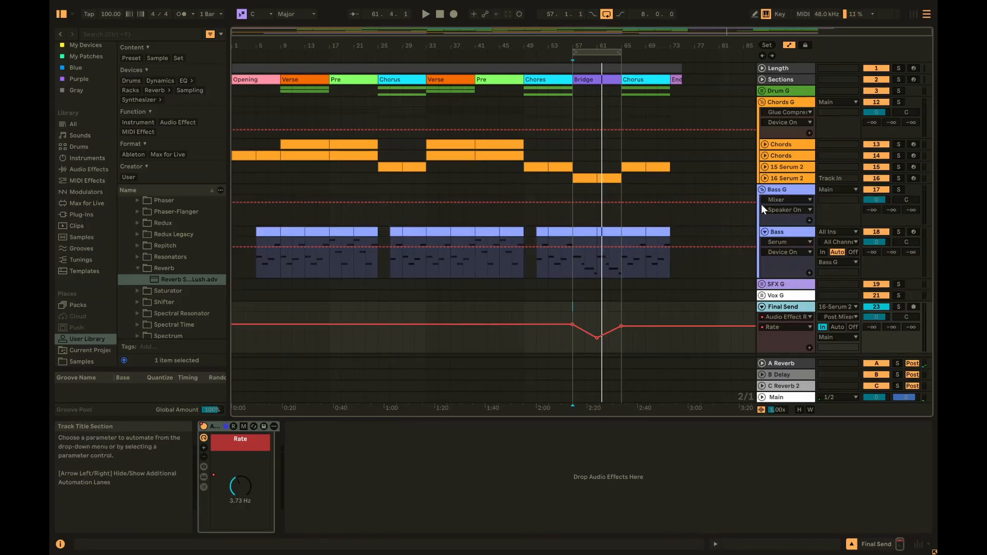
left_click(793, 189)
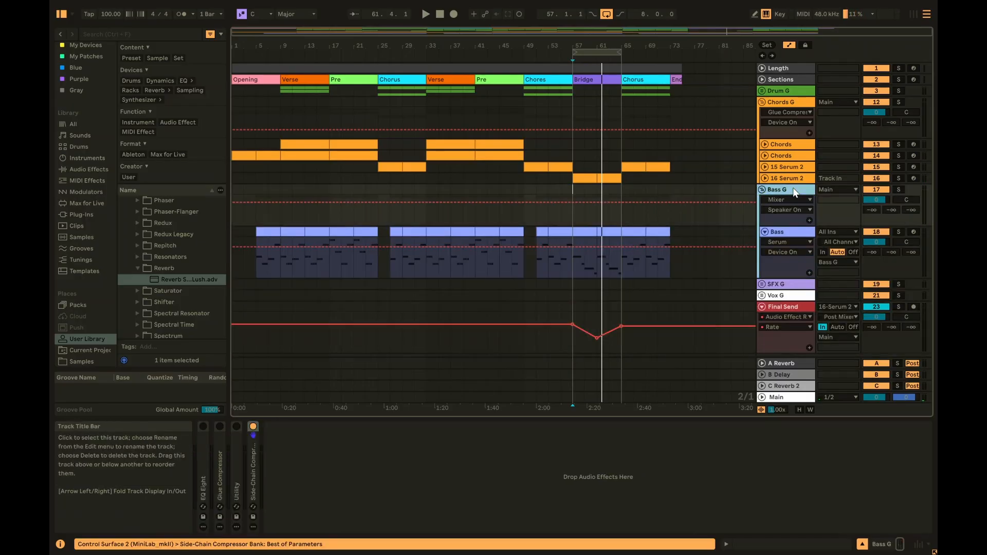
left_click(795, 235)
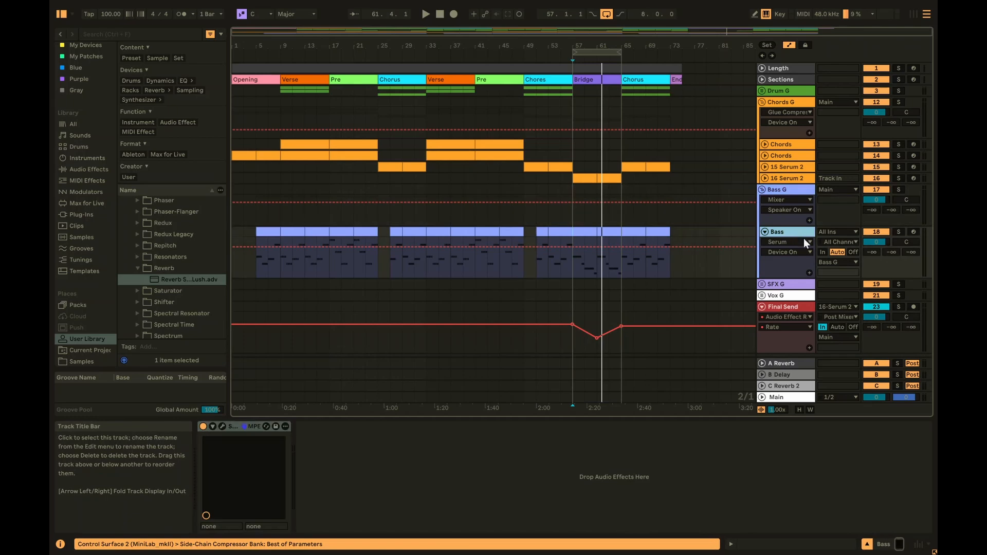
left_click(834, 262)
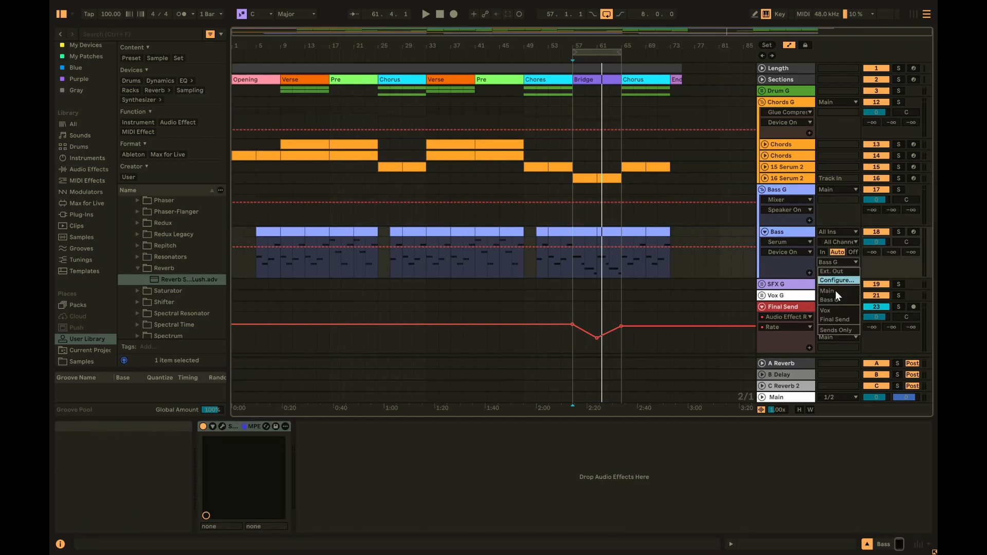
left_click(838, 319)
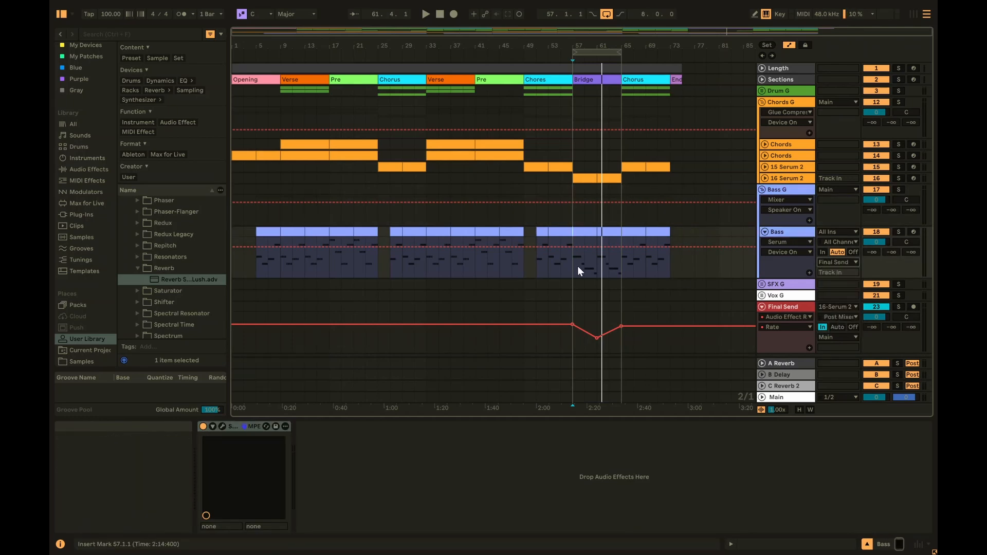
- Audition from bar 57, solo then unsolo Bass, and fold the Final Send track
scroll(623, 214, "down", 1)
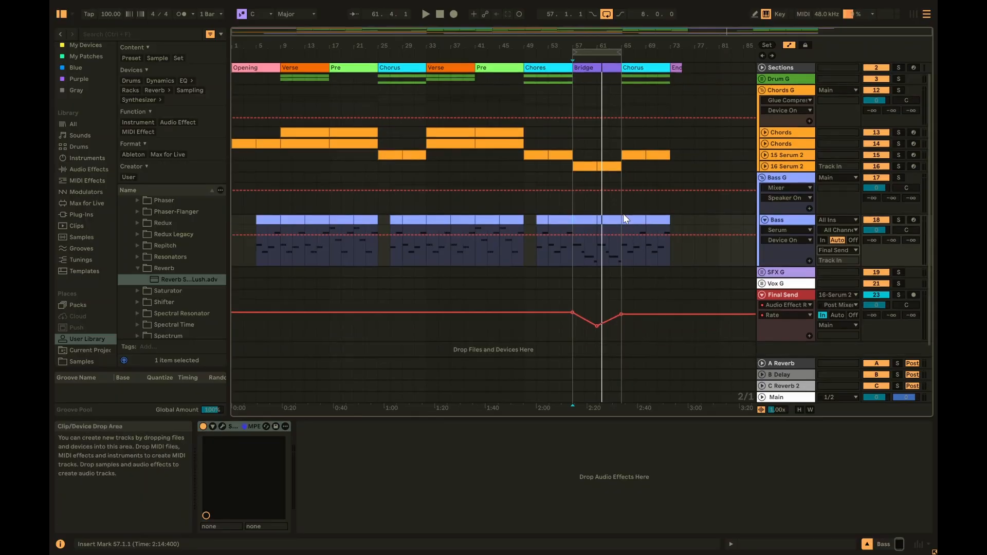
key("space")
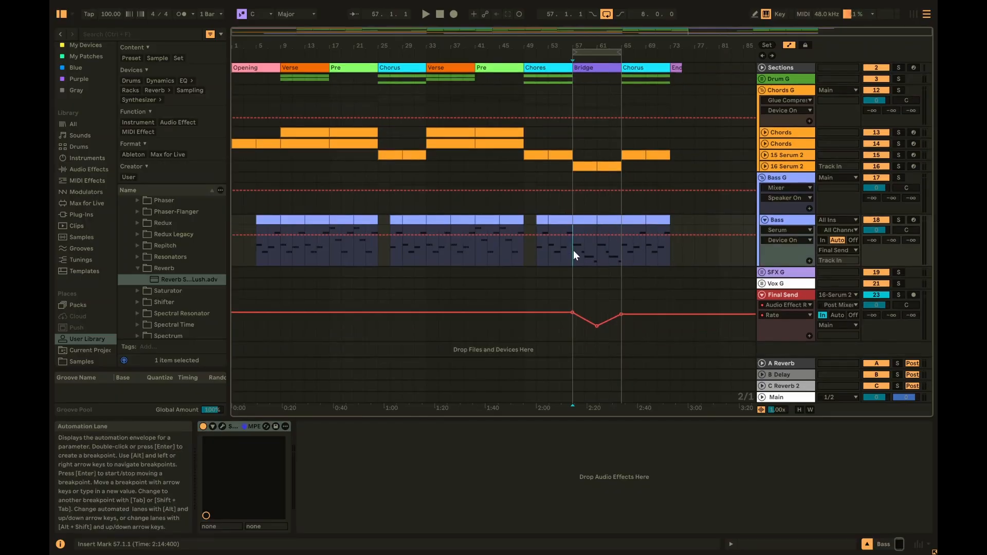
key("space")
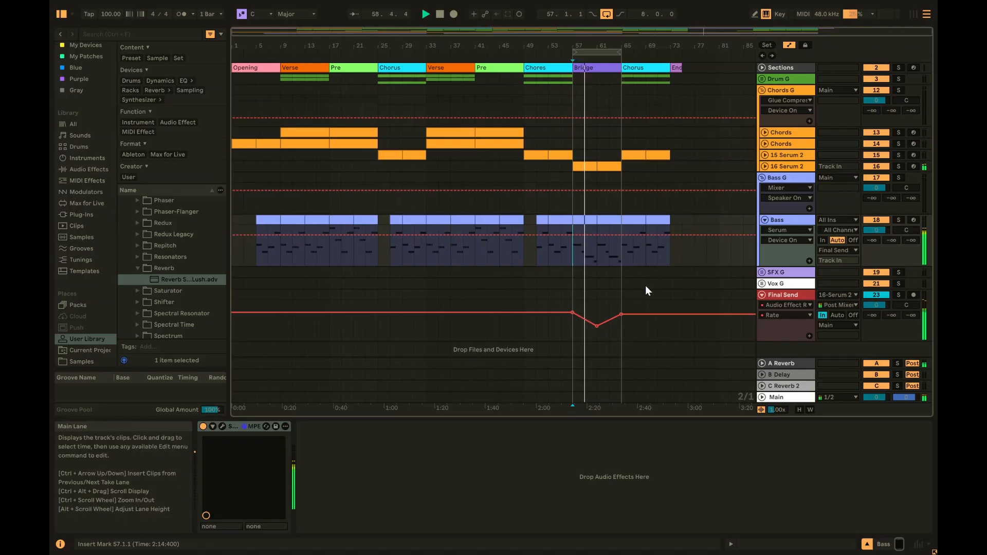
left_click(898, 219)
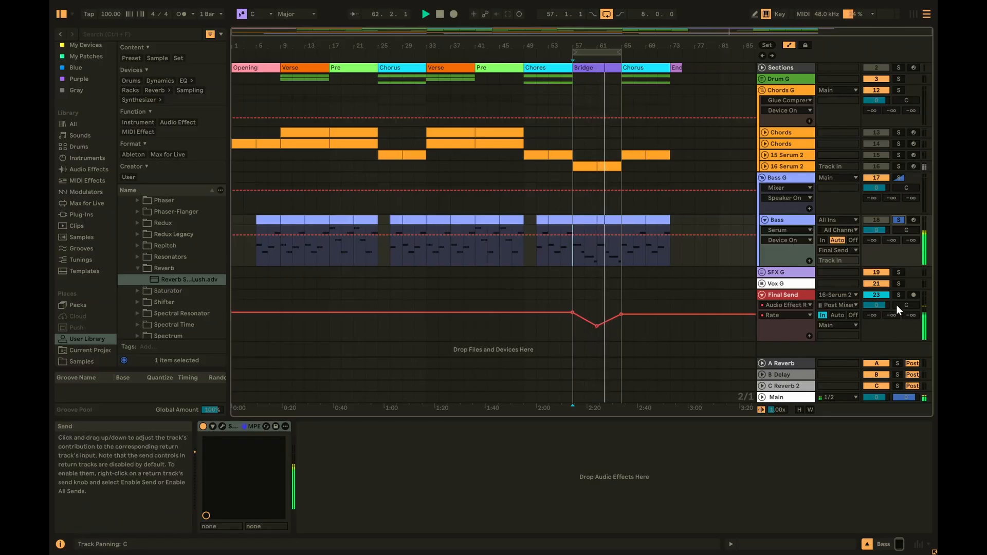
left_click(898, 220)
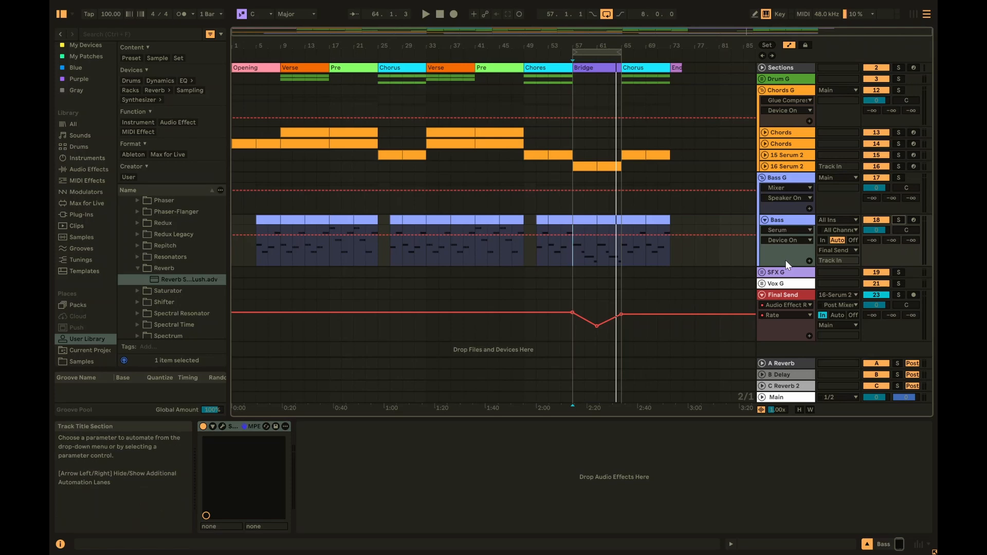
left_click(762, 294)
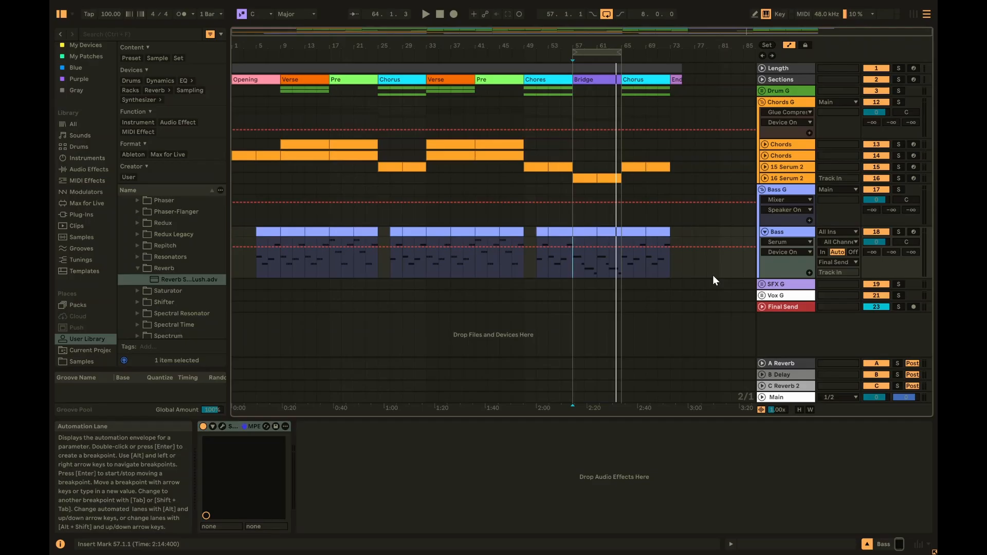
- Reveal Utility and LFO in Final Send's rack, show Utility Gain automation, and mark bar 57
left_click(785, 309)
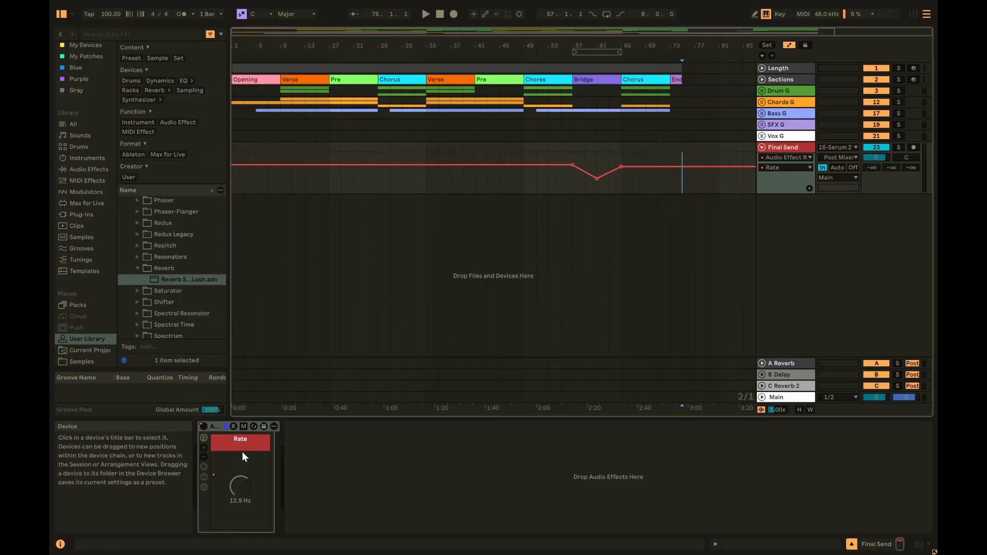
left_click(204, 477)
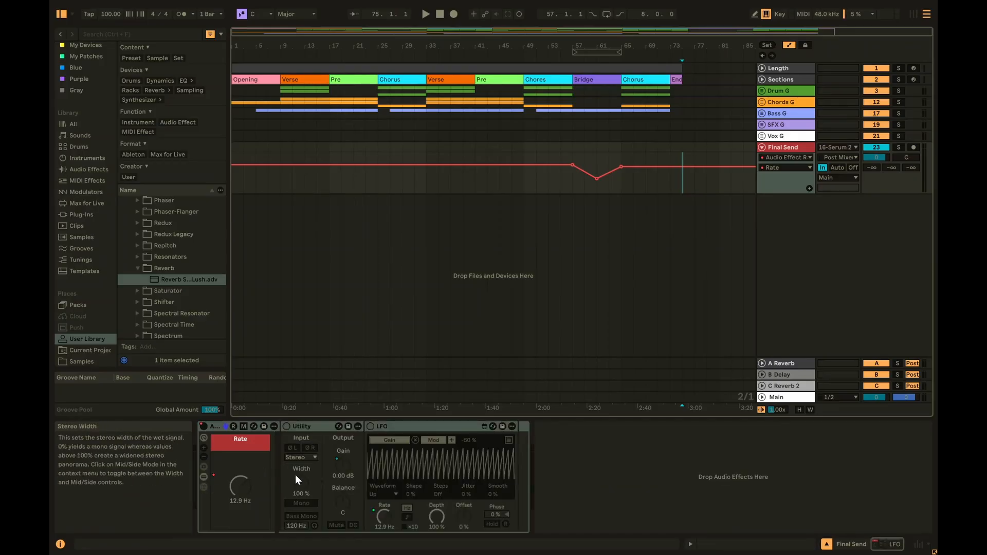
left_click(312, 427)
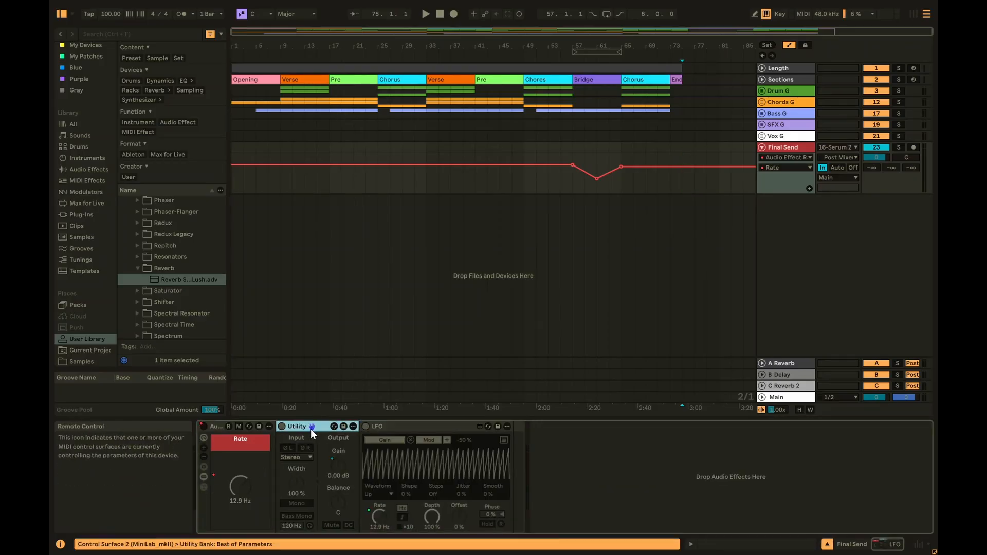
left_click(388, 427)
left_click(311, 426)
left_click(394, 425)
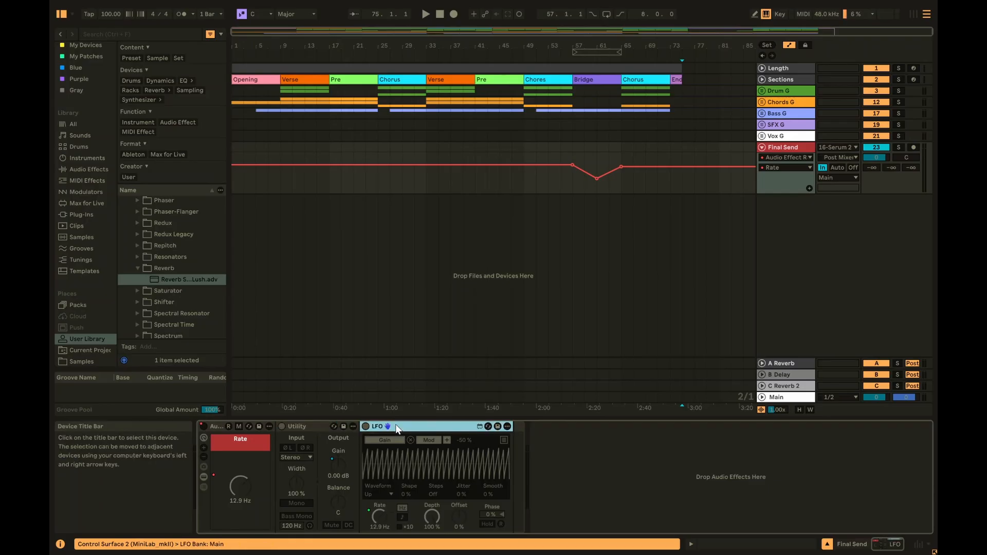
left_click(338, 462)
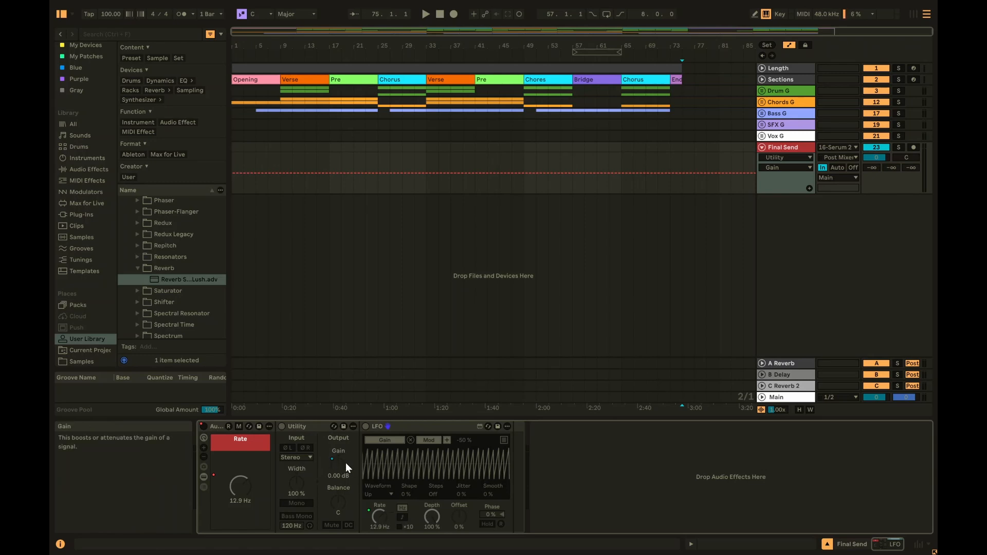
left_click(576, 155)
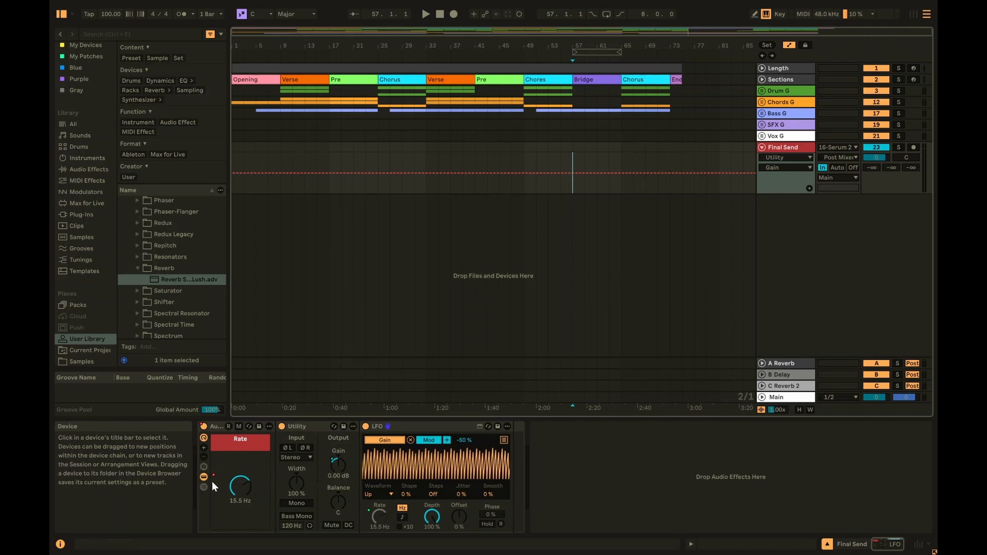
- Toggle the rack's macro controls off and back on
left_click(204, 438)
left_click(205, 438)
left_click(204, 438)
left_click(204, 437)
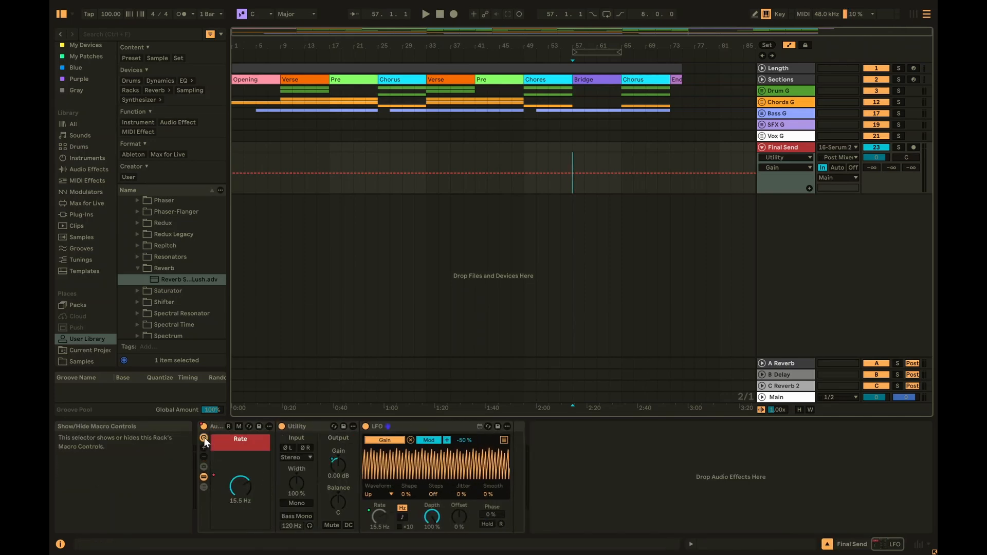
left_click(205, 437)
left_click(205, 437)
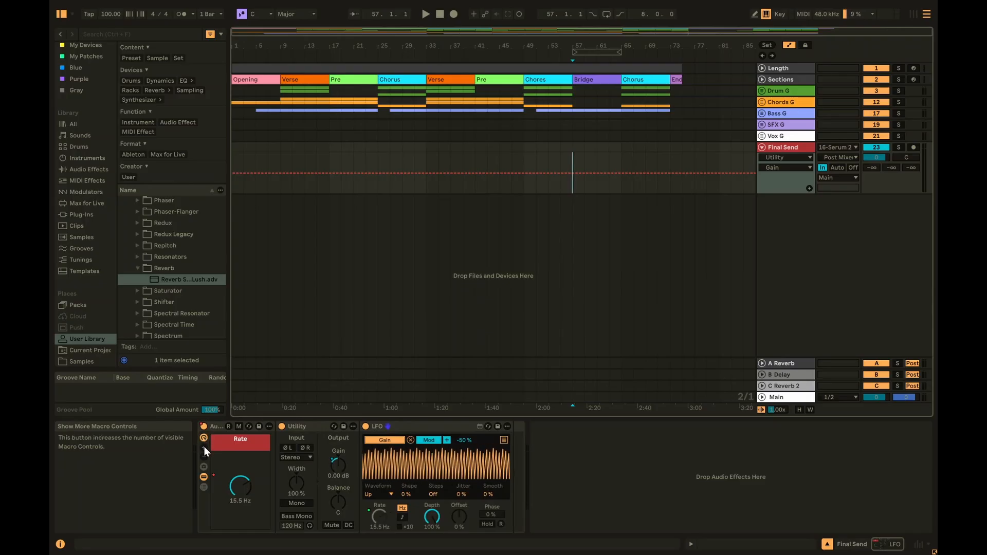
- Expand the rack to sixteen macros, reduce it back to the single Rate macro, and mark bar 59
left_click(203, 446)
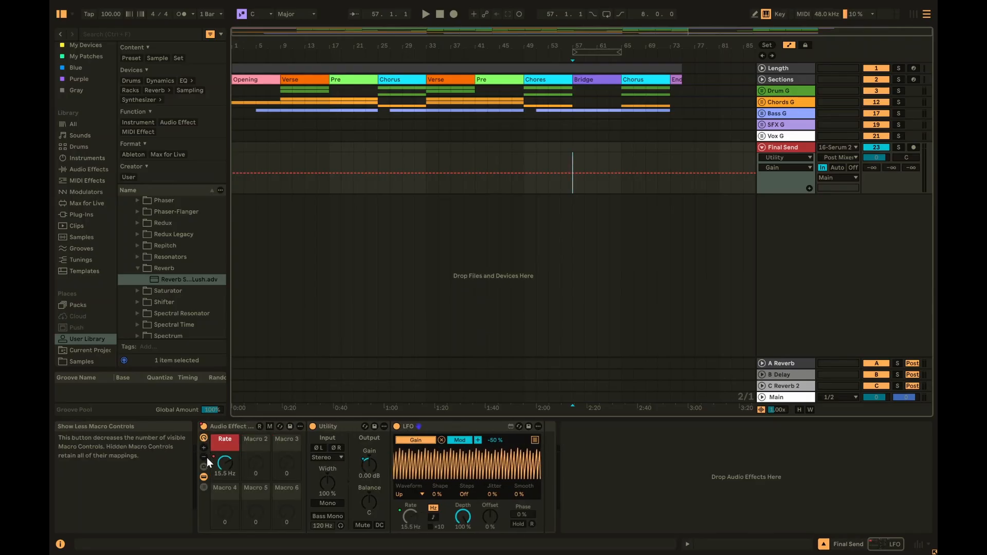
left_click(205, 458)
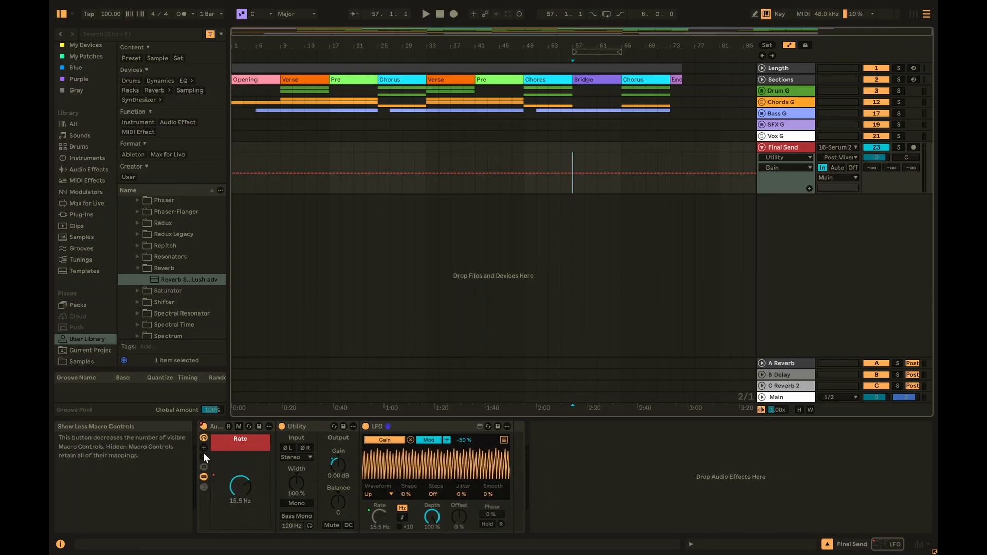
left_click(204, 448)
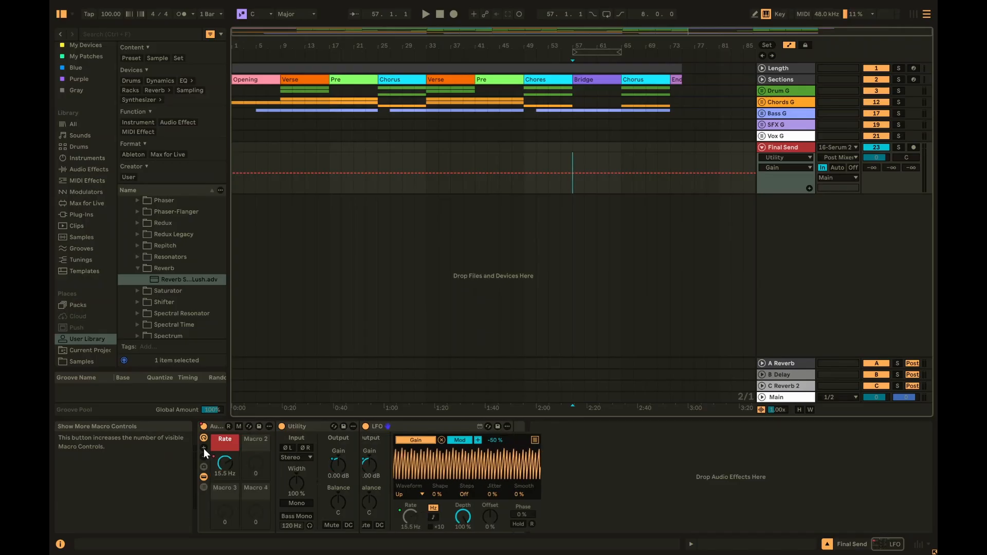
left_click(204, 448)
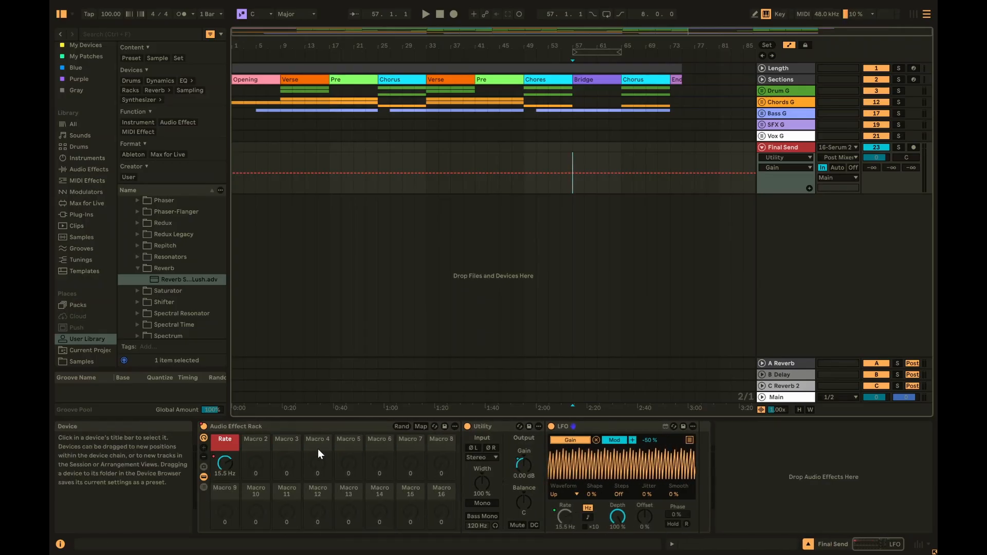
left_click(205, 455)
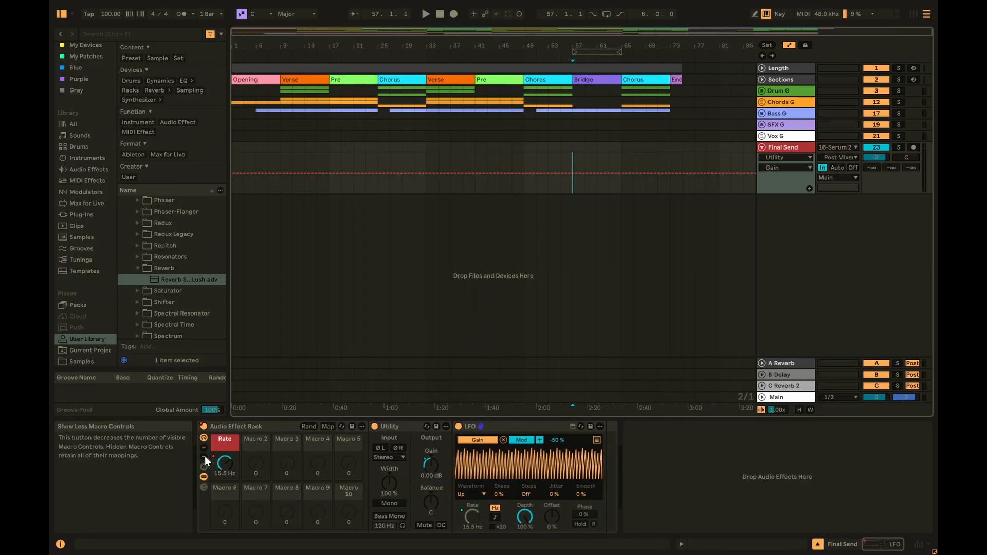
left_click(204, 455)
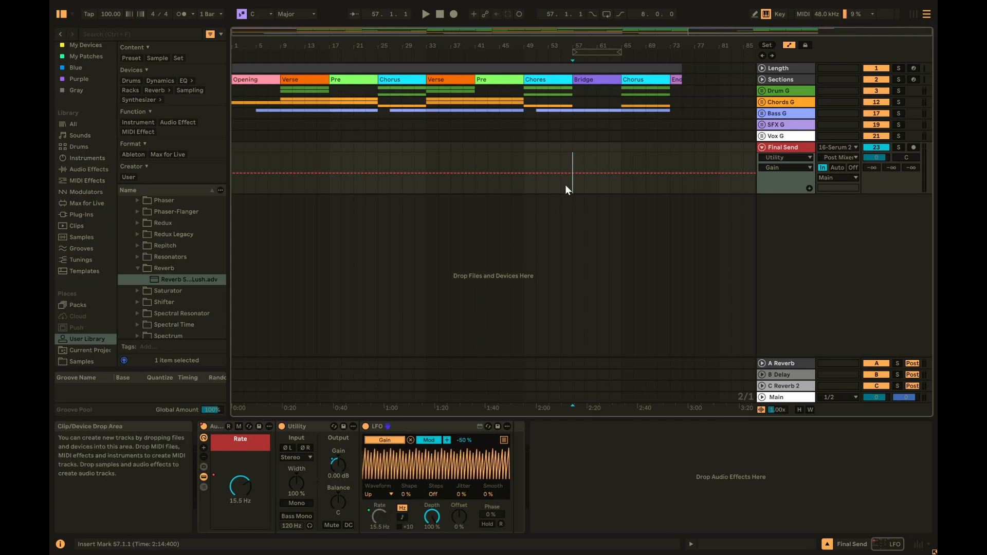
left_click(585, 156)
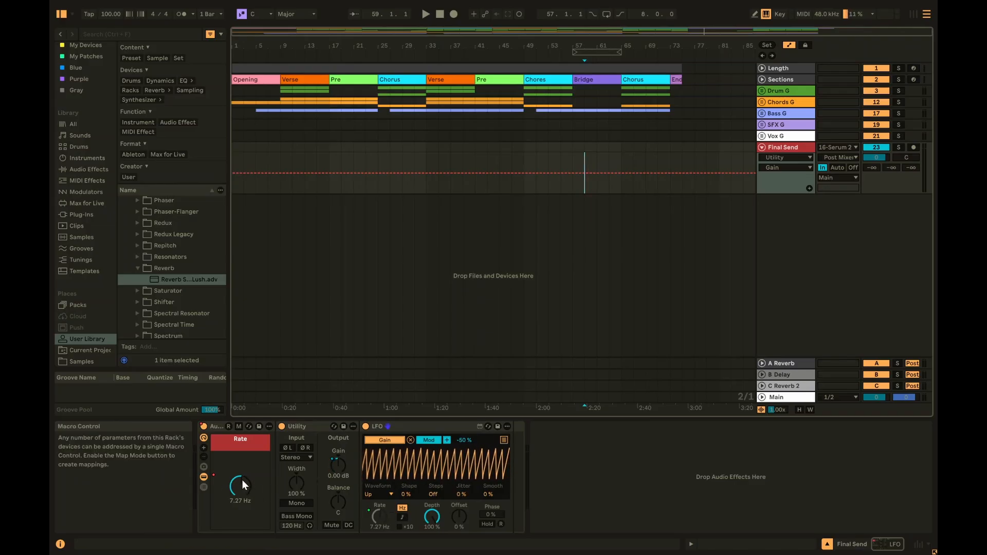
- Hide the rack's inner devices and inspect the Rate macro's options
left_click(203, 477)
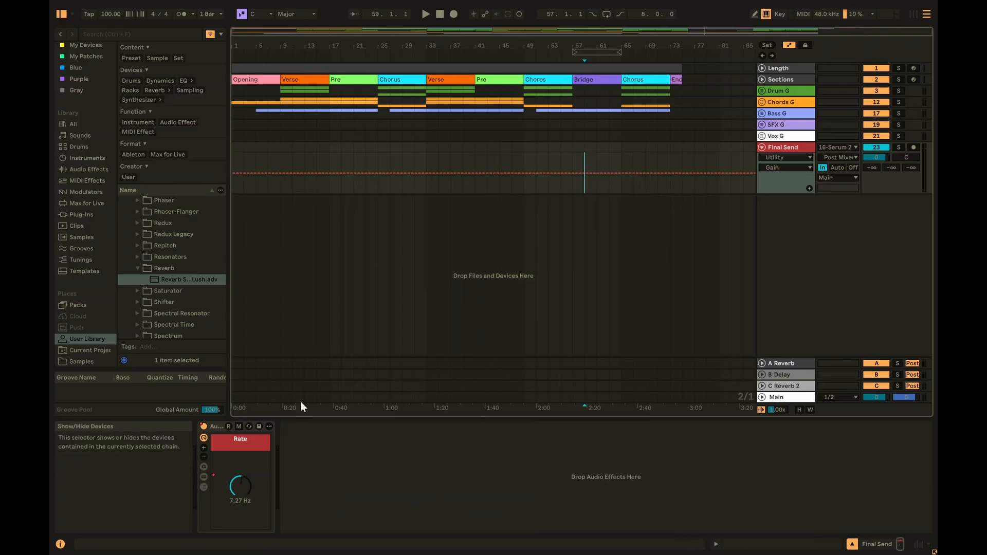
left_click(241, 485)
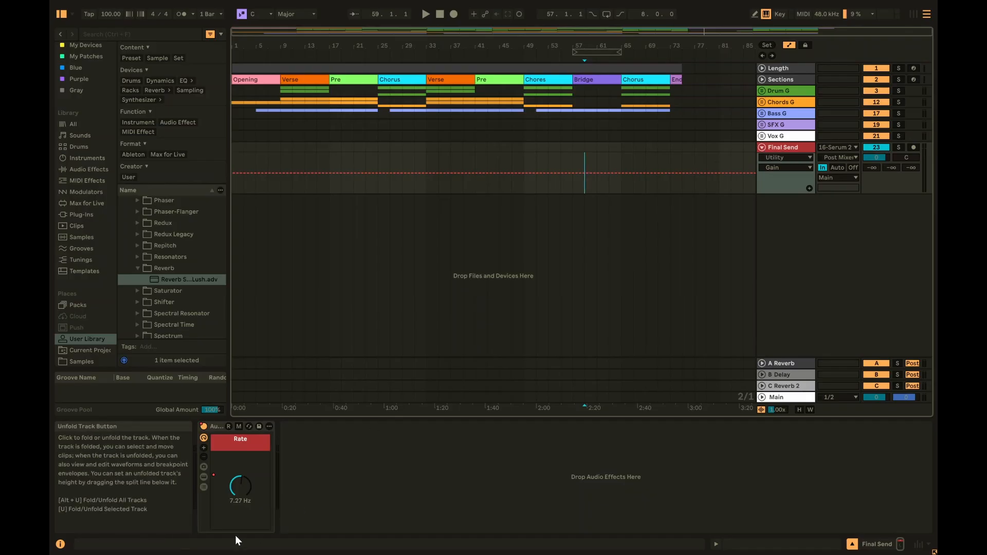
right_click(240, 485)
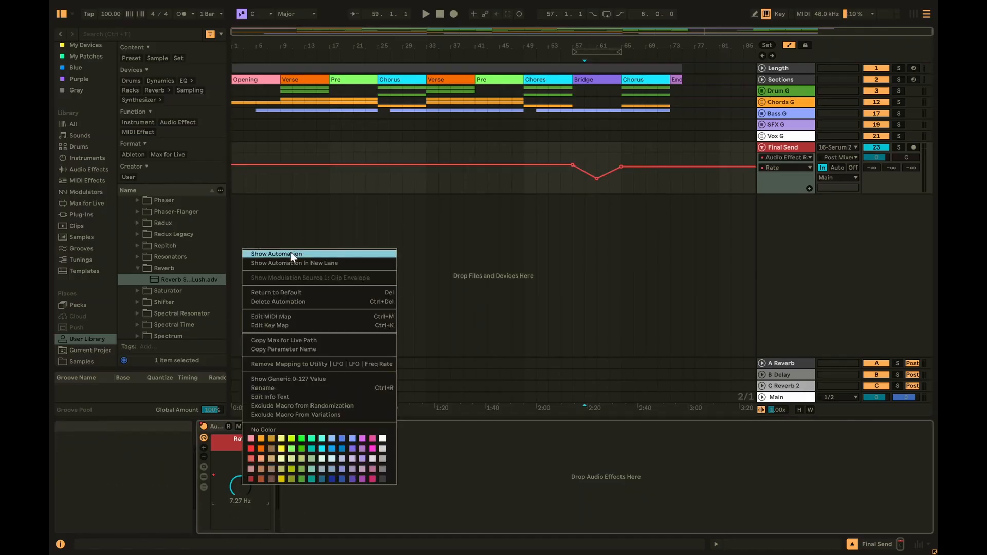
left_click(291, 522)
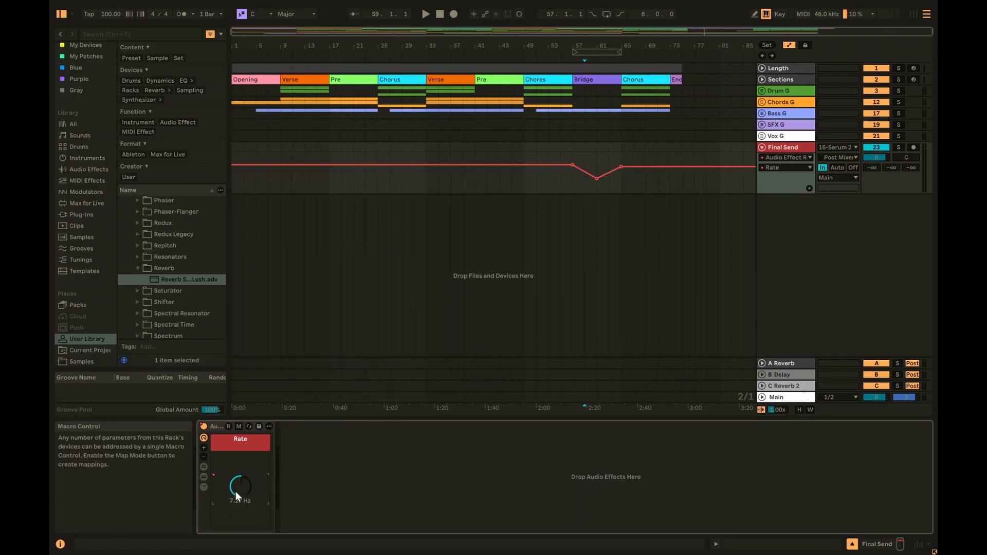
- Set Final Send's automation lane to Audio Effect Rack > Rate
left_click(786, 157)
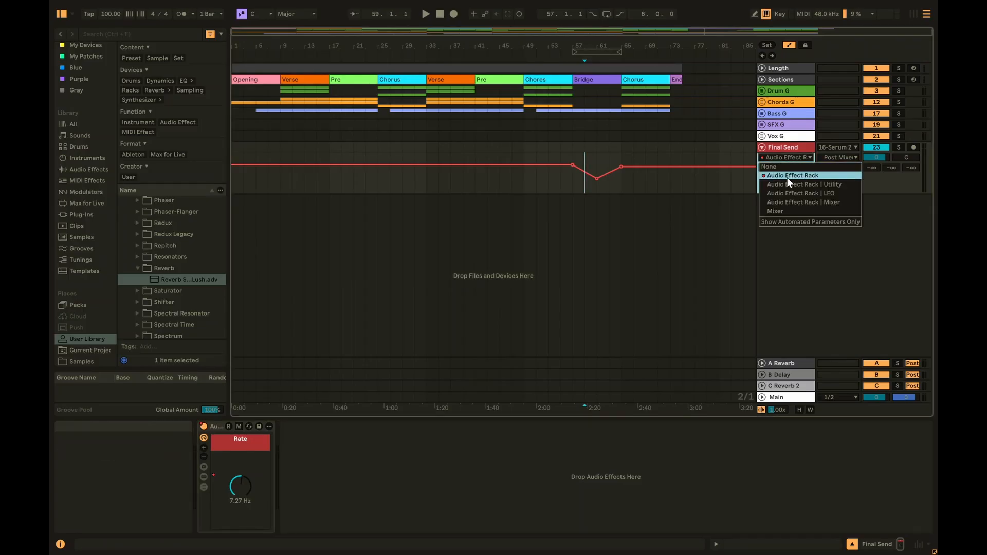
left_click(786, 193)
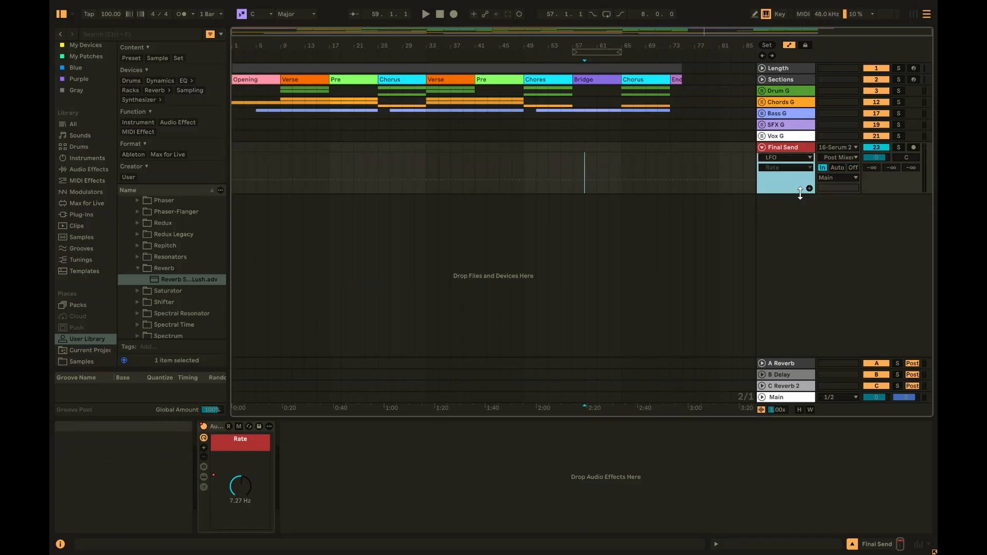
left_click(781, 168)
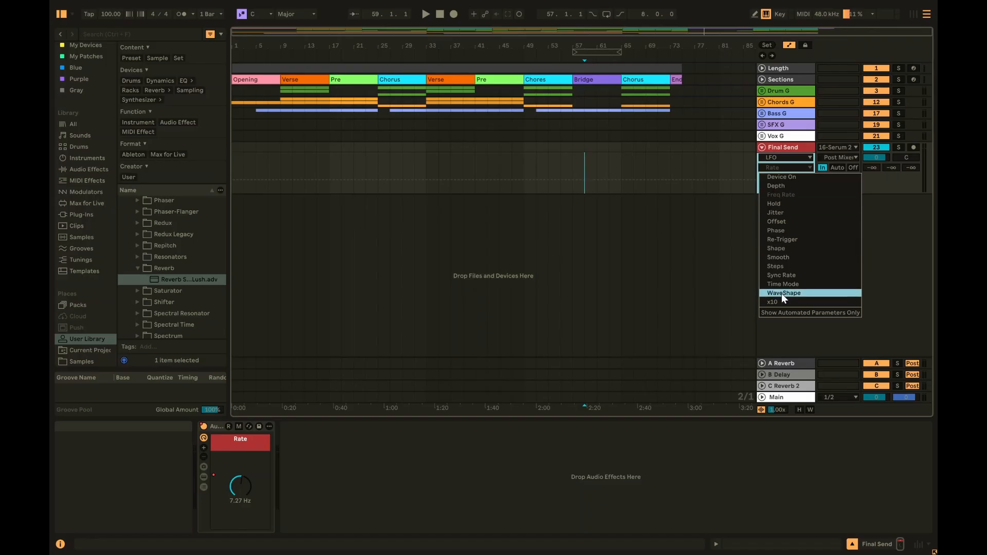
left_click(791, 159)
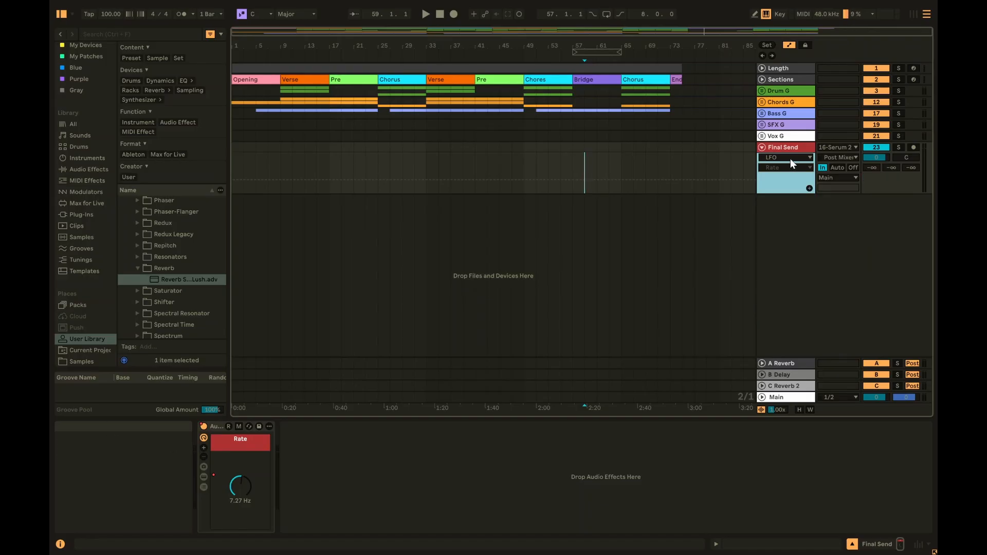
left_click(792, 157)
left_click(791, 175)
left_click(785, 168)
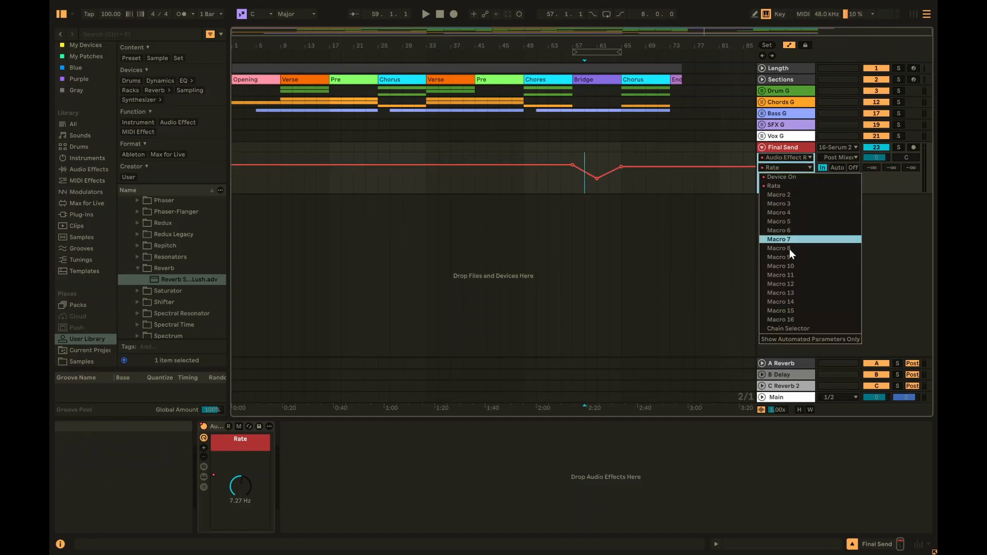
left_click(778, 187)
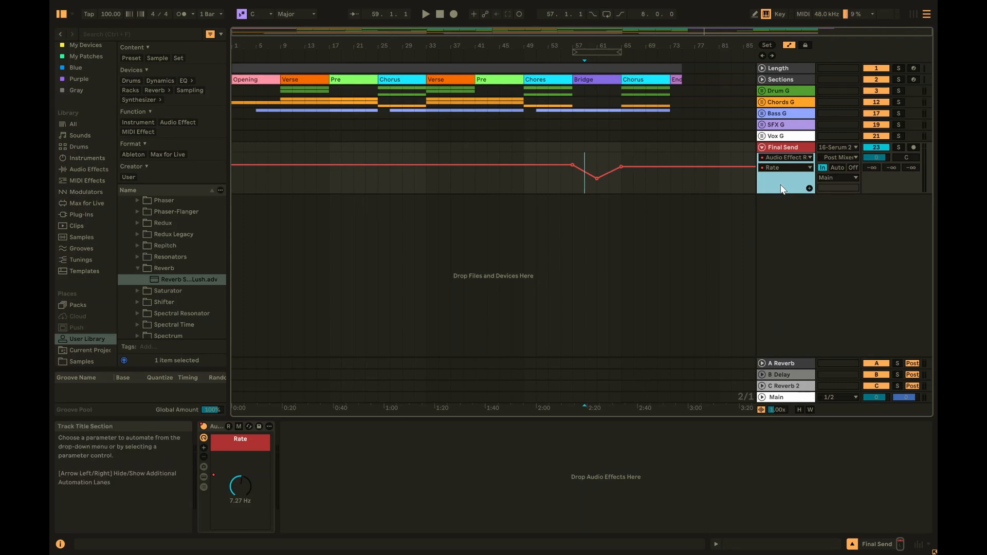
- Play from bar 57, briefly reveal the rack's devices, then save the rack as a User Library preset
left_click(575, 180)
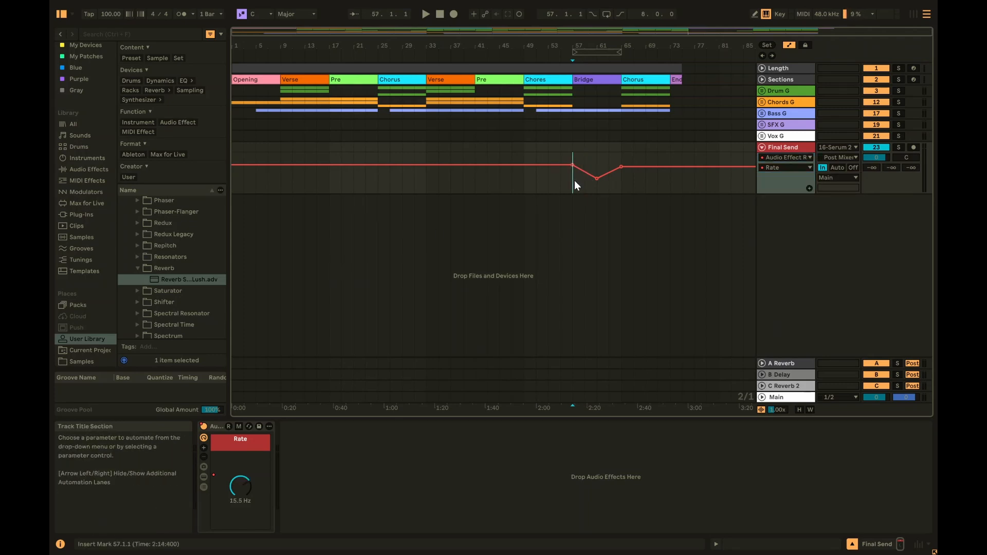
key("space")
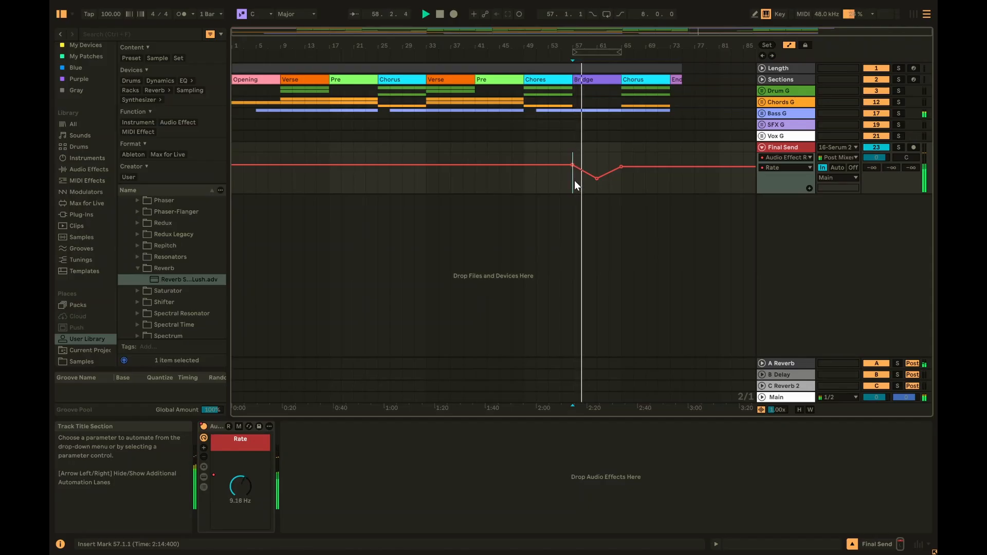
left_click(204, 476)
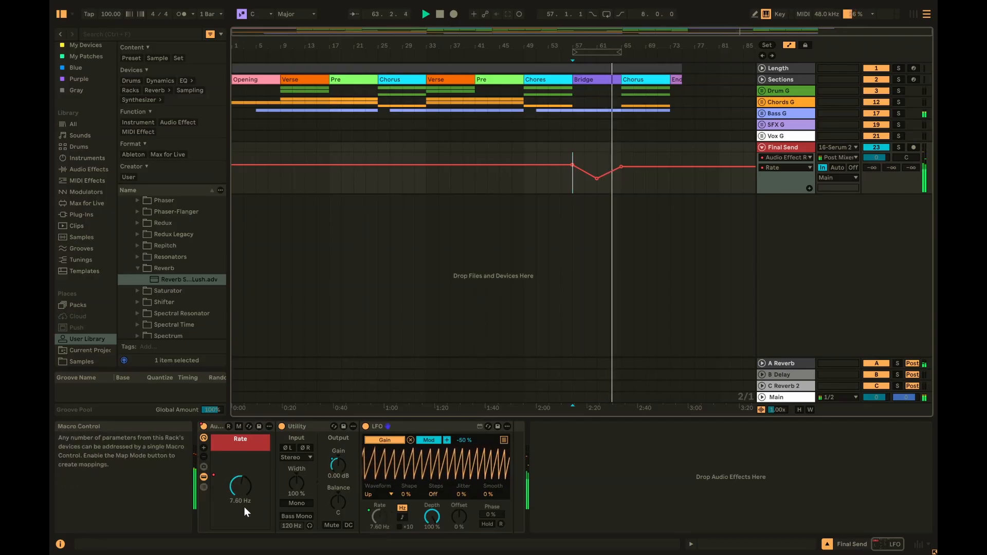
left_click(205, 478)
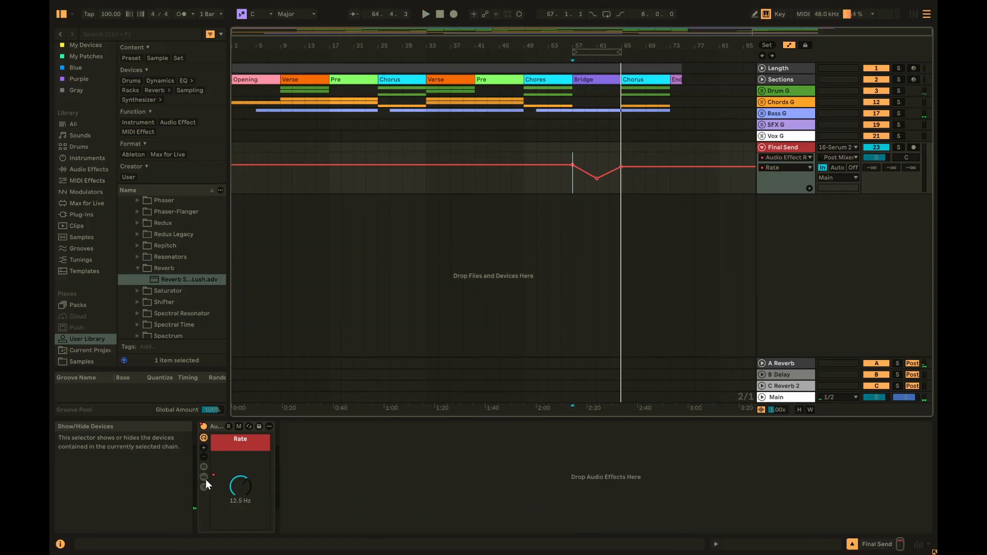
left_click(258, 428)
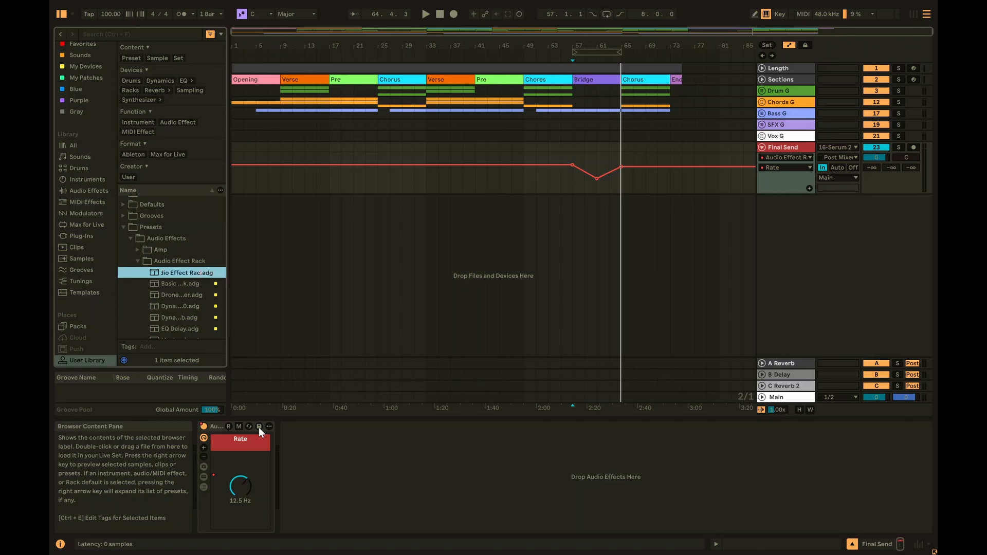
- Name the preset 'Audio Stutter' and unfold the Chords G group and Chords track
key("BackSpace")
key("Return")
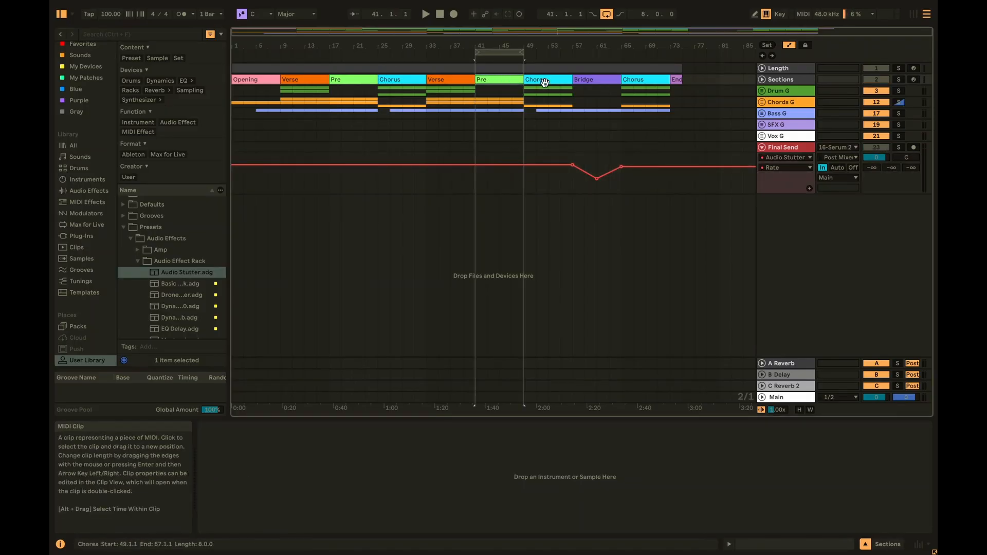
left_click(762, 101)
left_click(765, 144)
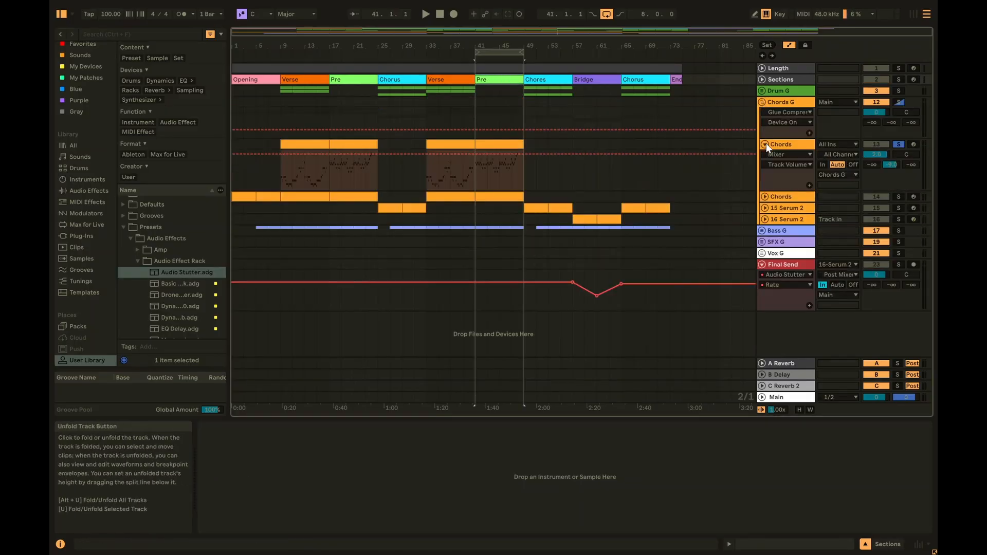
- Load Audio Stutter onto the Chords track, switch it on, and play from bar 41
left_click(179, 272)
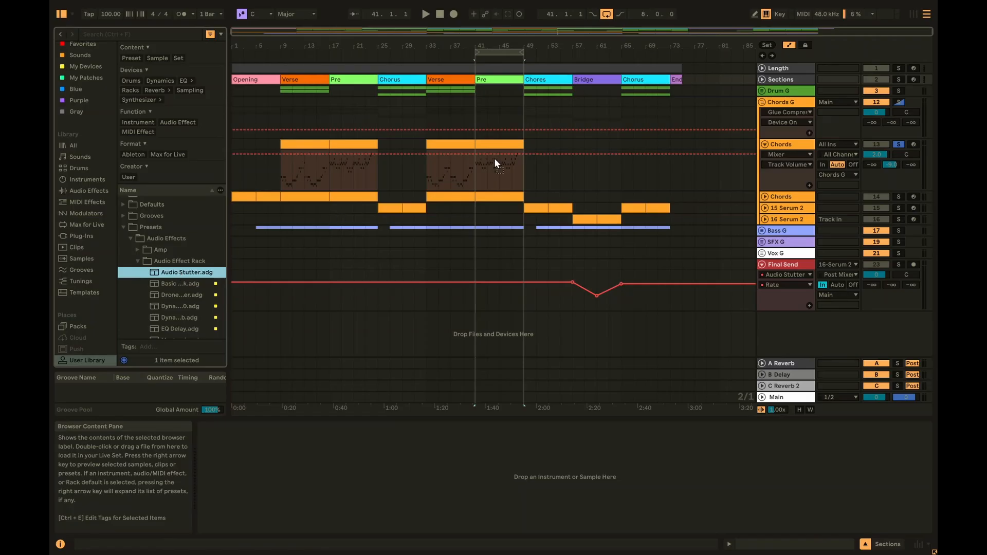
left_click_drag(501, 172, 501, 172)
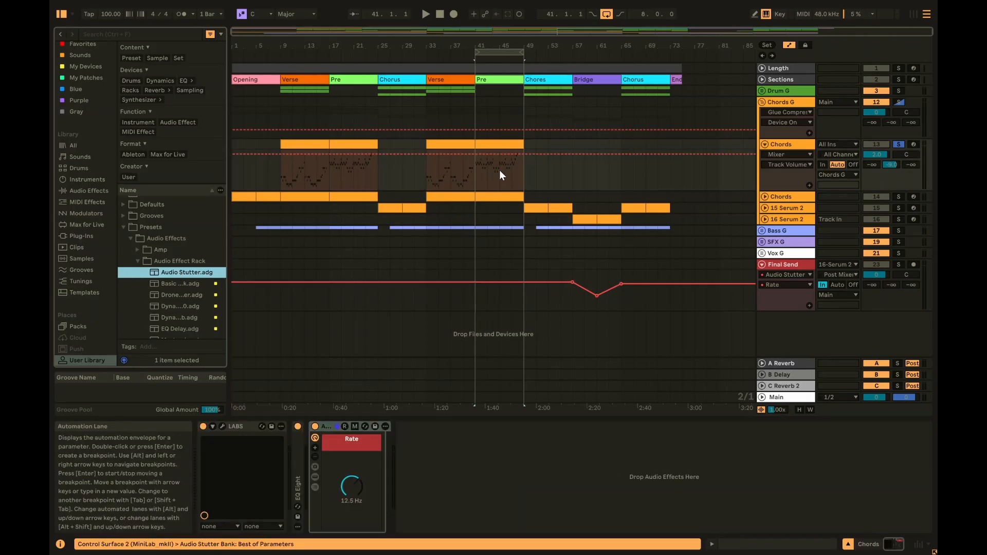
left_click(319, 427)
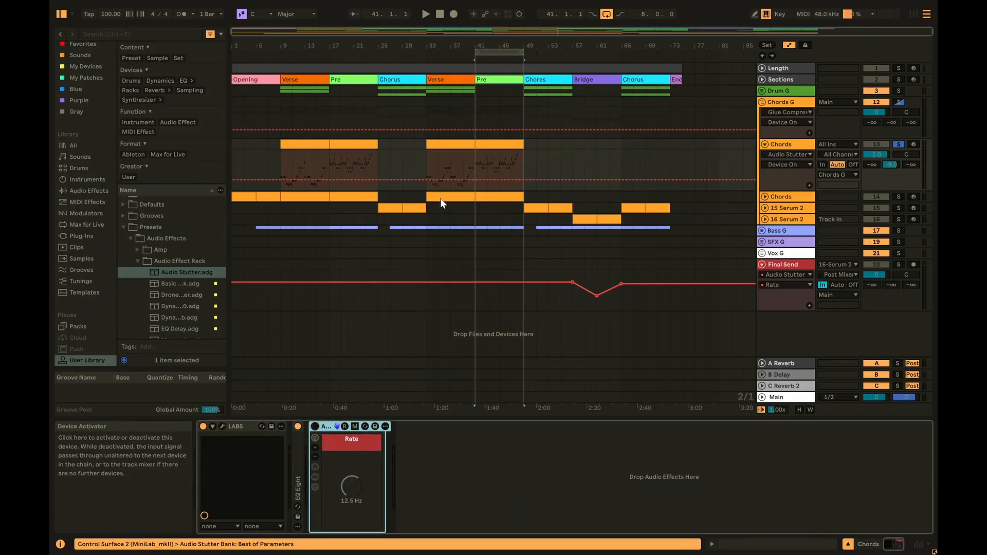
left_click(474, 162)
key("space")
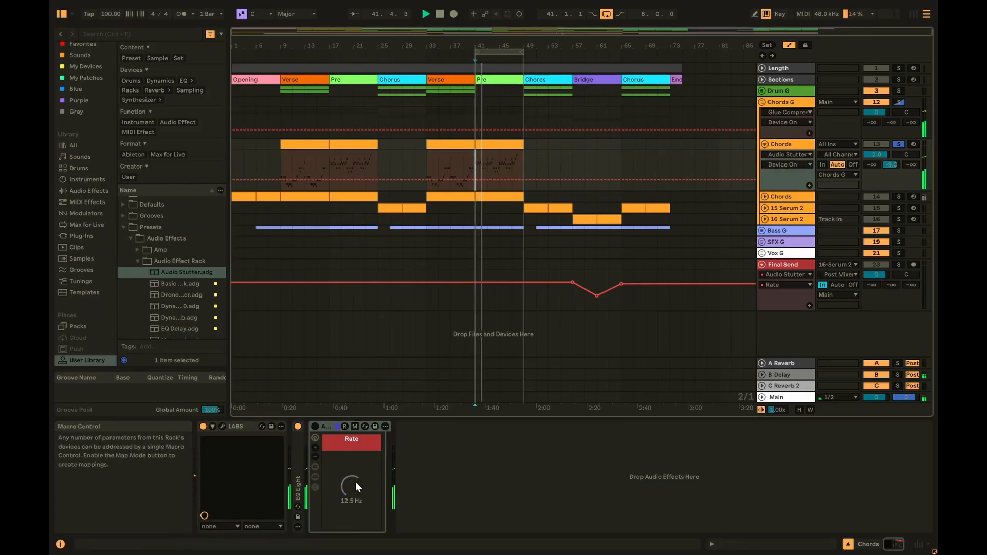
left_click(314, 426)
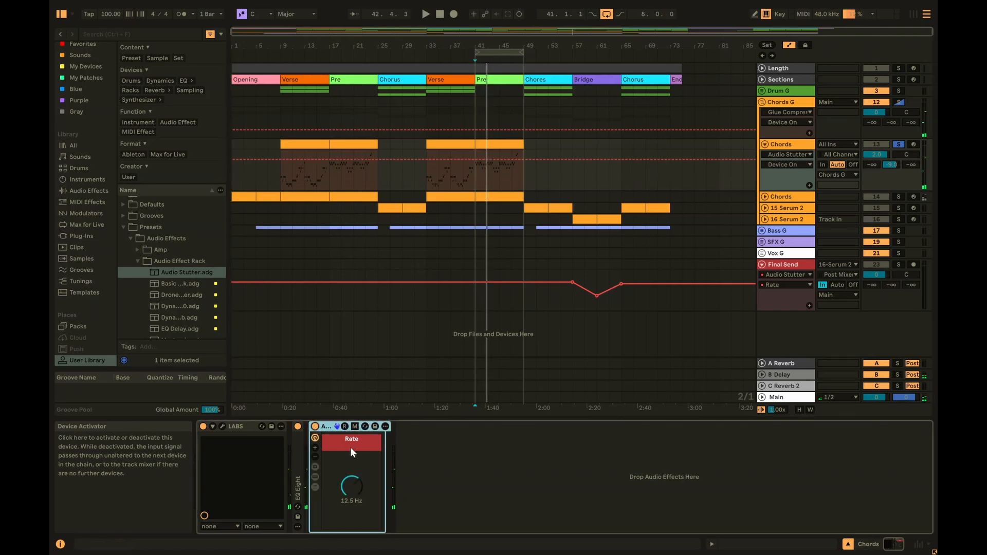
key("space")
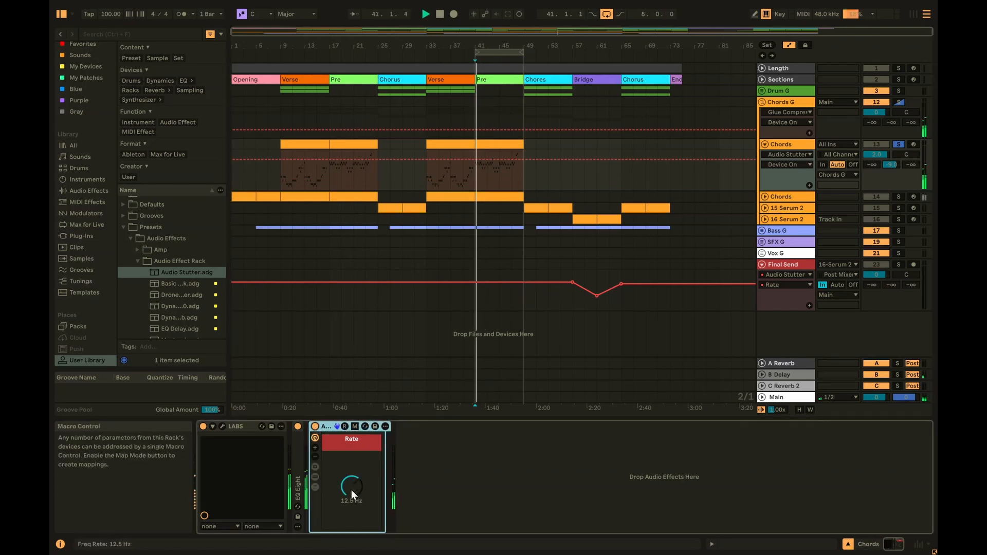
- Lower the Audio Stutter Rate to 1.19 Hz and enable ØL and ØR on its Utility
left_click_drag(350, 486, 350, 510)
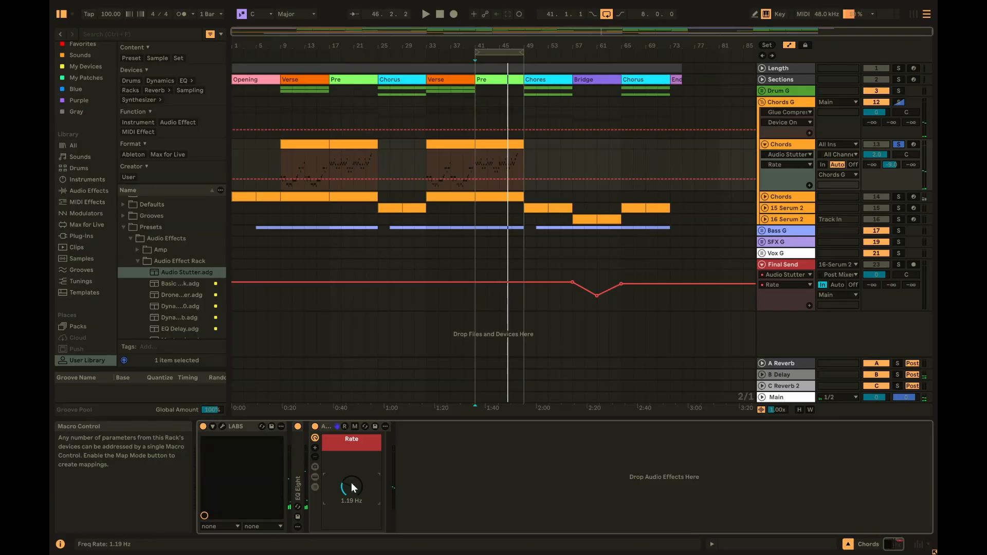
left_click(316, 476)
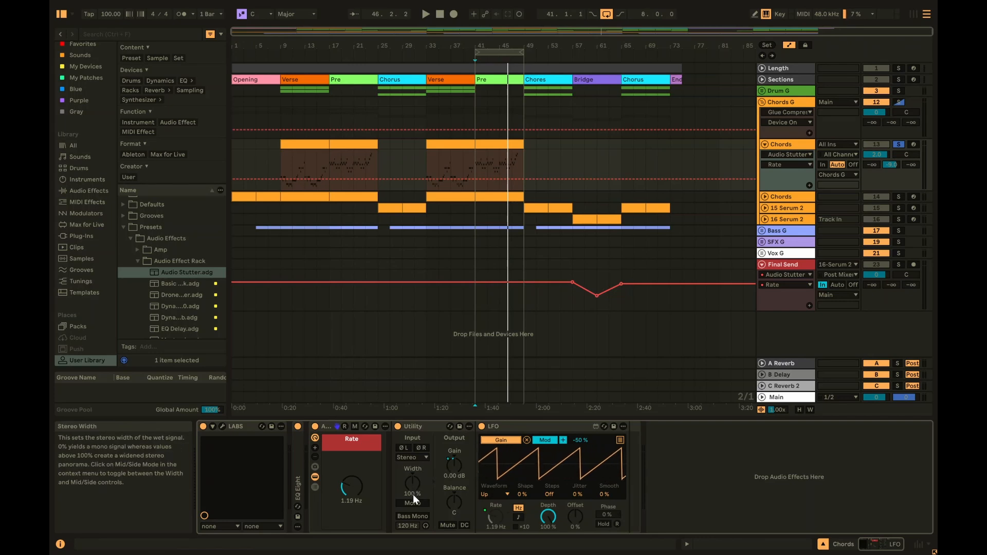
left_click(404, 448)
left_click(419, 447)
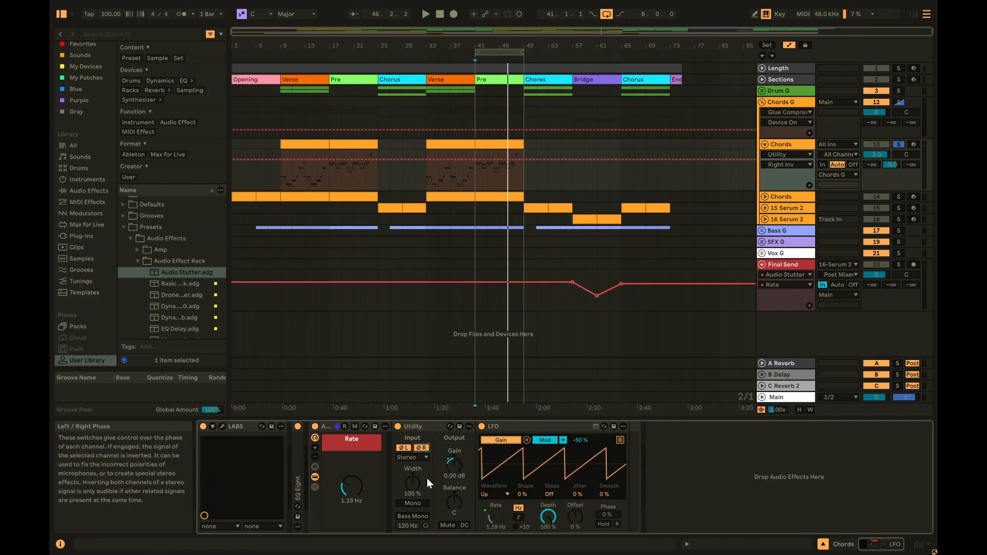
- Check Final Send's rack devices, then set the start at bar 49 and select the Chords clip from bar 41
left_click(789, 264)
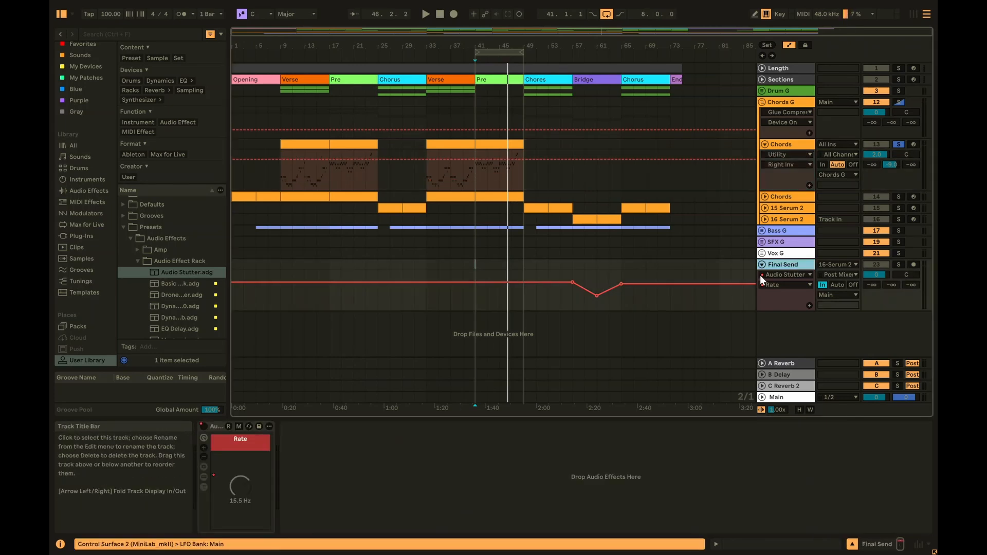
left_click(204, 476)
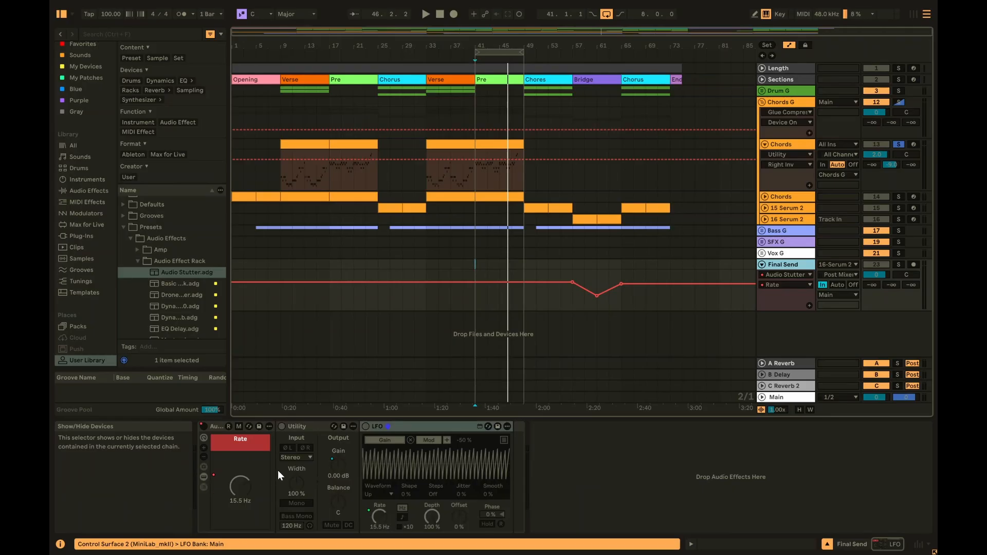
left_click(205, 477)
left_click(525, 152)
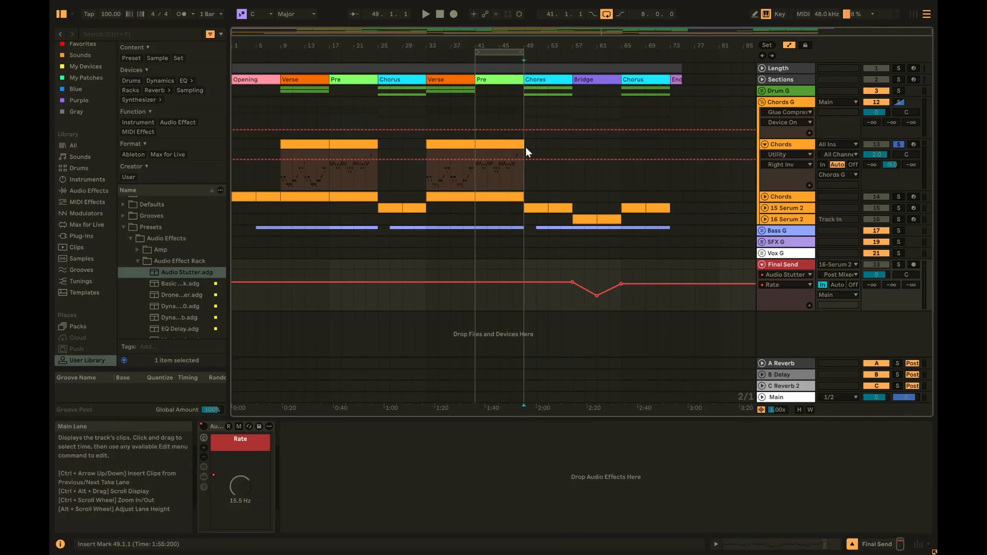
left_click(526, 148)
left_click(507, 159)
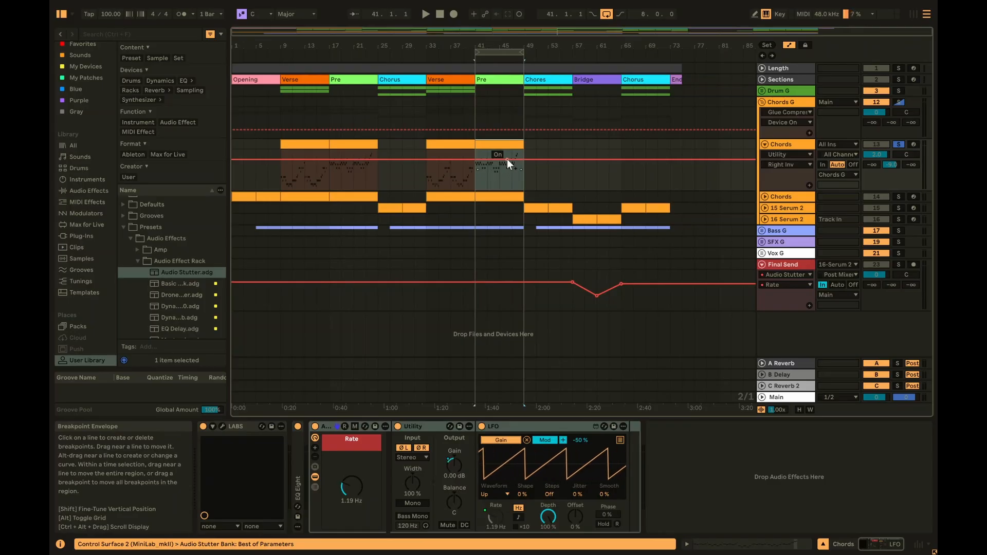